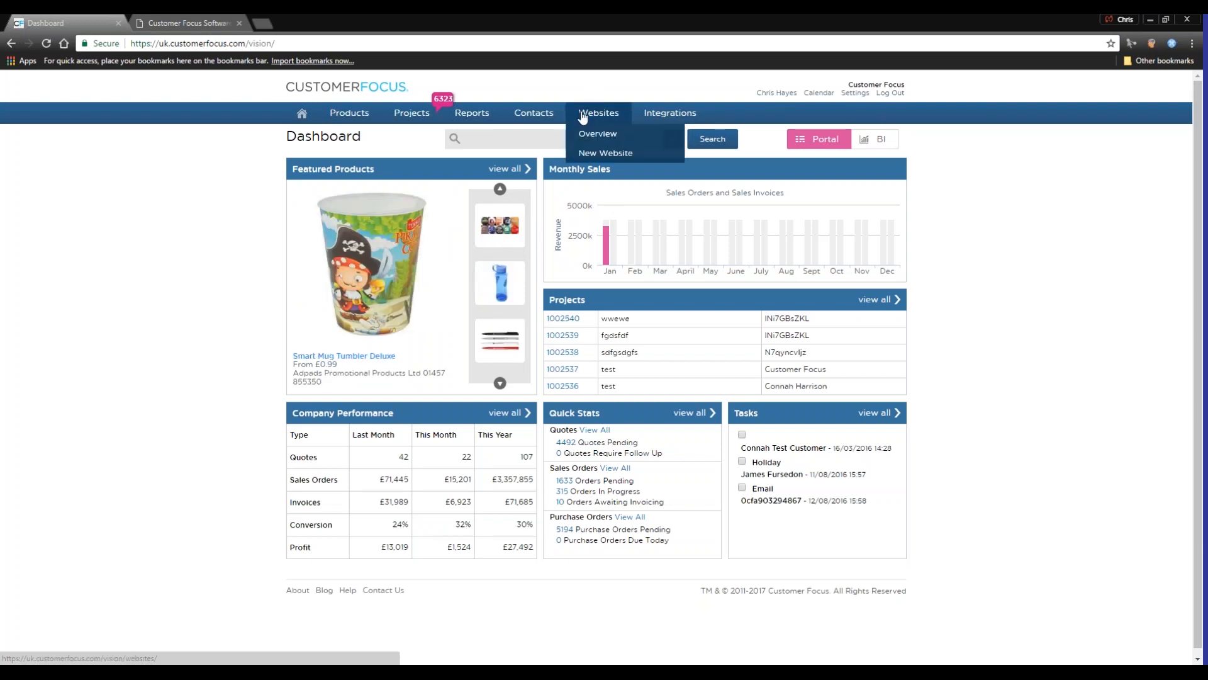
# Start a new customer contact and fill in the name, first address line, phone, fax, e-mail and the website dayrep.com
pyautogui.moveTo(556, 112)
pyautogui.click(554, 156)
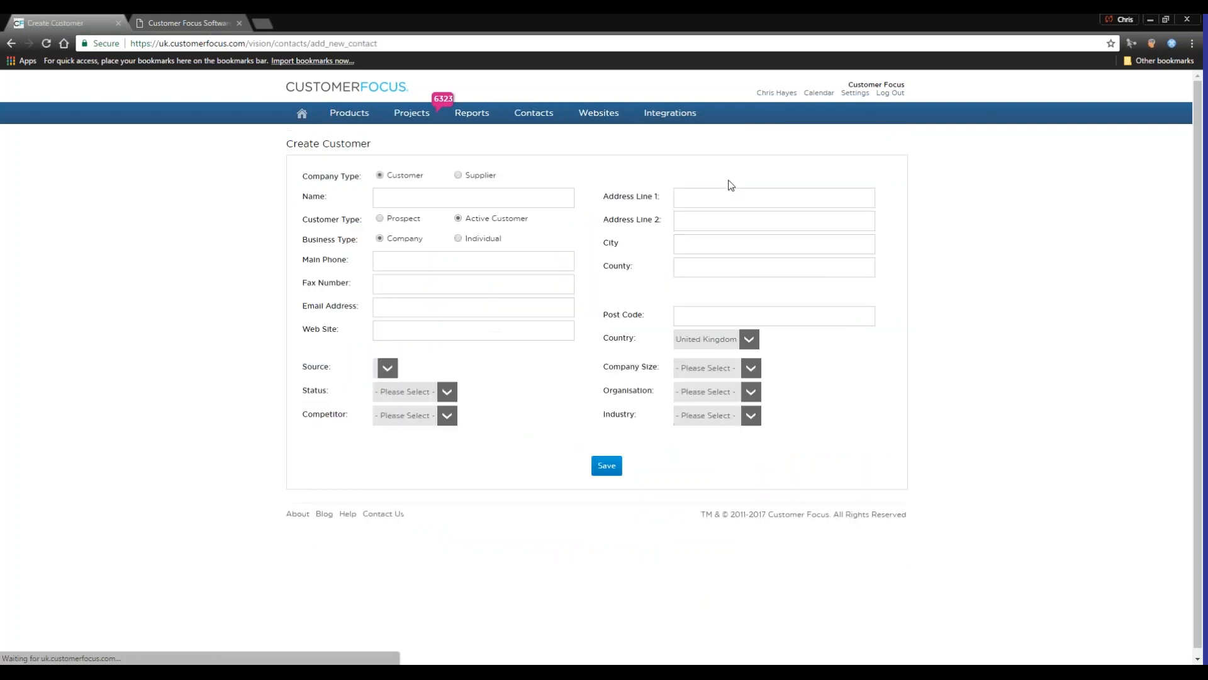
pyautogui.click(472, 195)
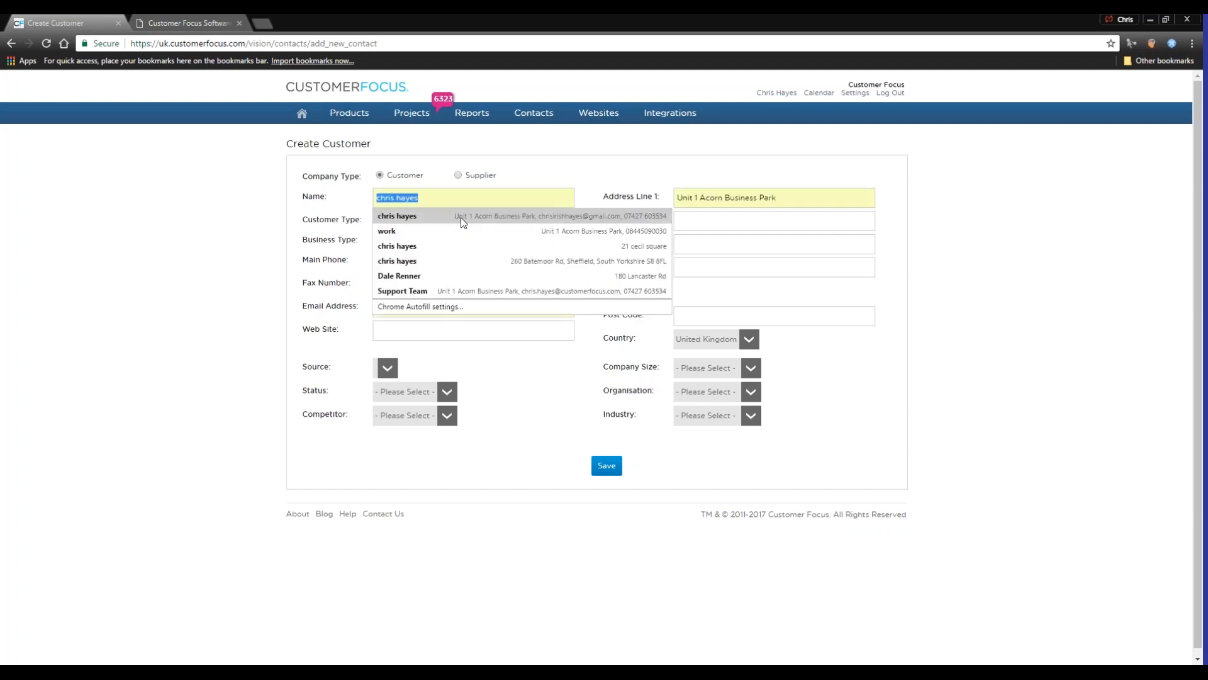
pyautogui.click(461, 217)
pyautogui.click(404, 325)
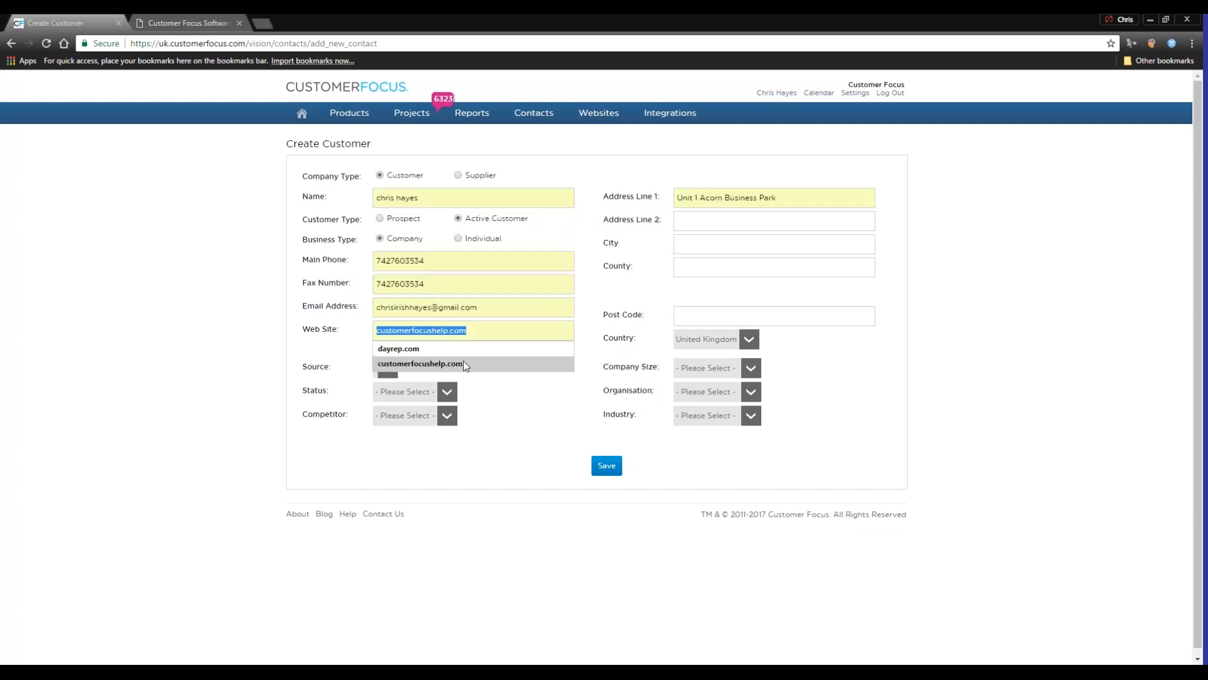
pyautogui.click(454, 353)
# Fill in the new customer's county and post code, and save the record
pyautogui.click(749, 221)
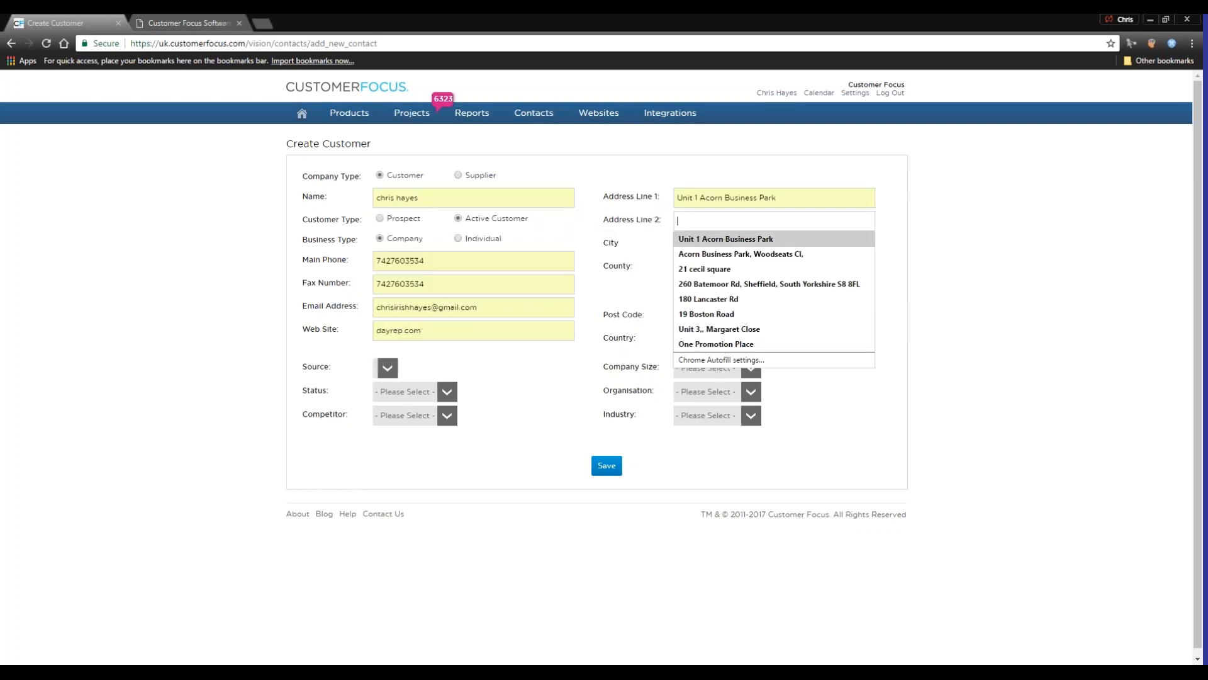
pyautogui.click(765, 244)
pyautogui.click(766, 246)
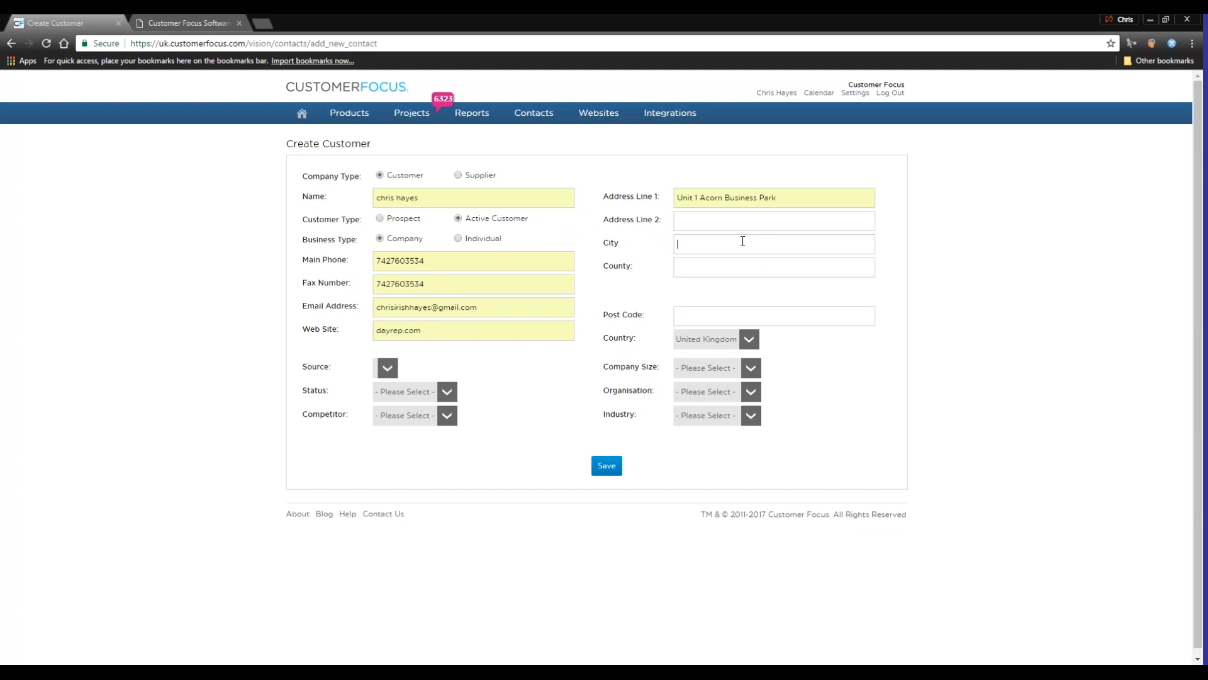
pyautogui.click(697, 269)
pyautogui.click(705, 281)
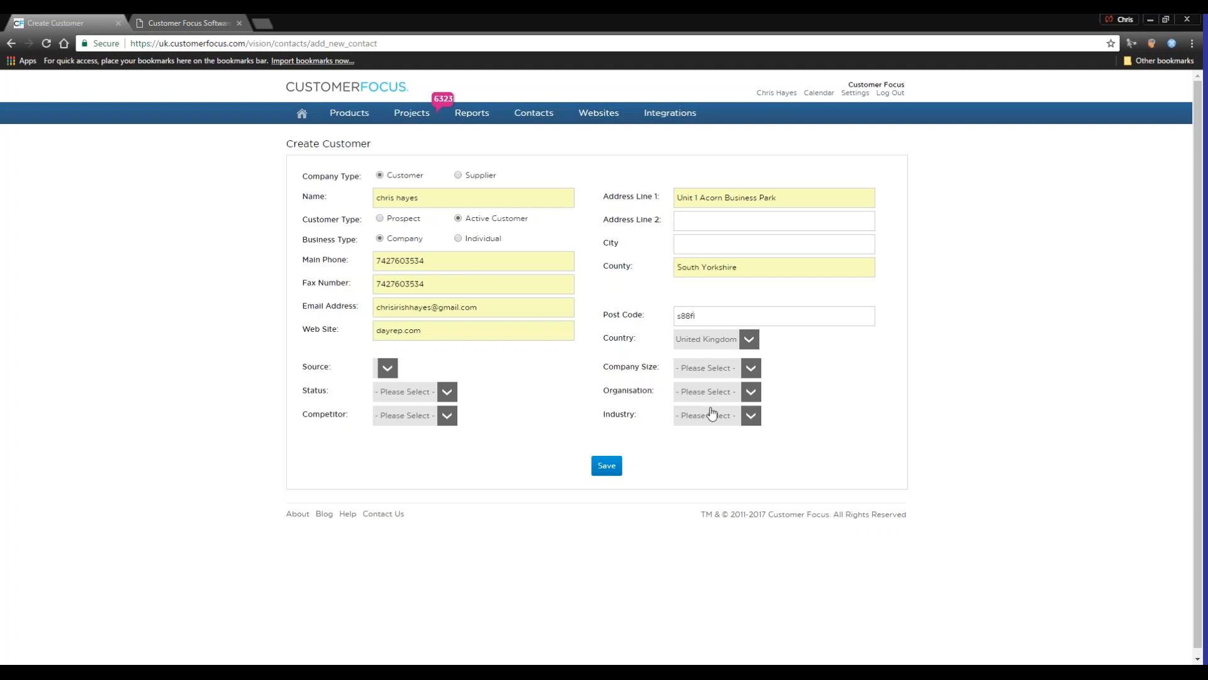
pyautogui.click(606, 467)
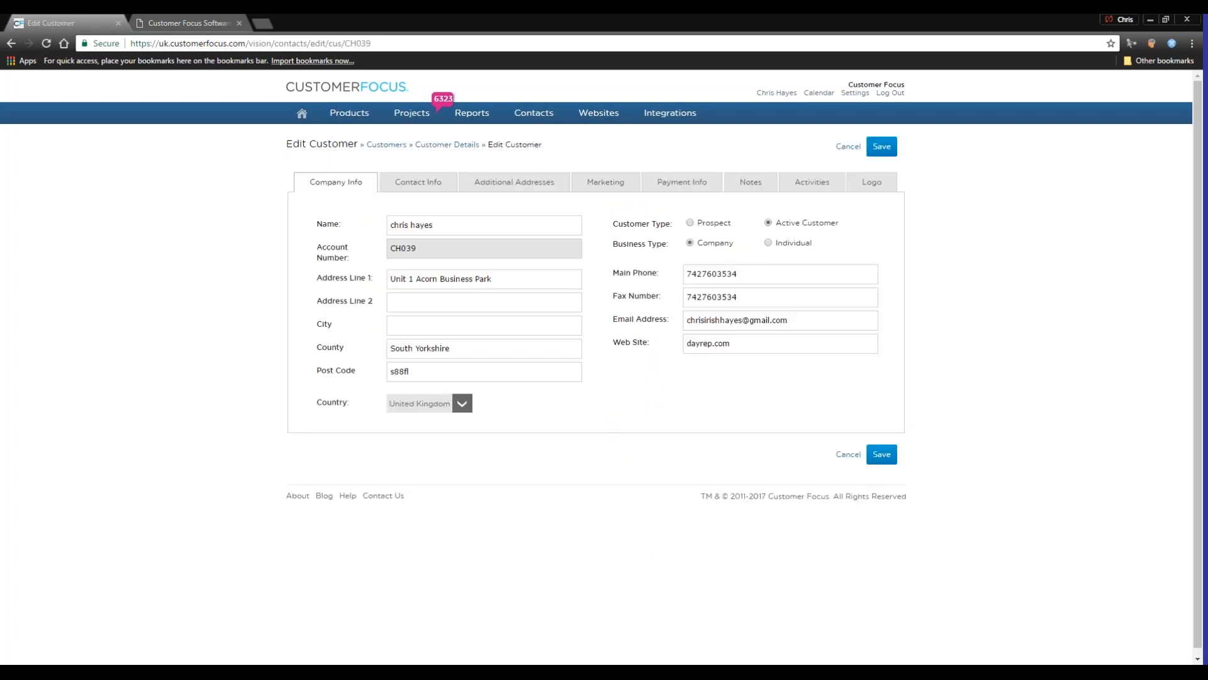
# Review the new customer's contact info, additional addresses, marketing, payment info, notes, activities and logo sections
pyautogui.click(429, 186)
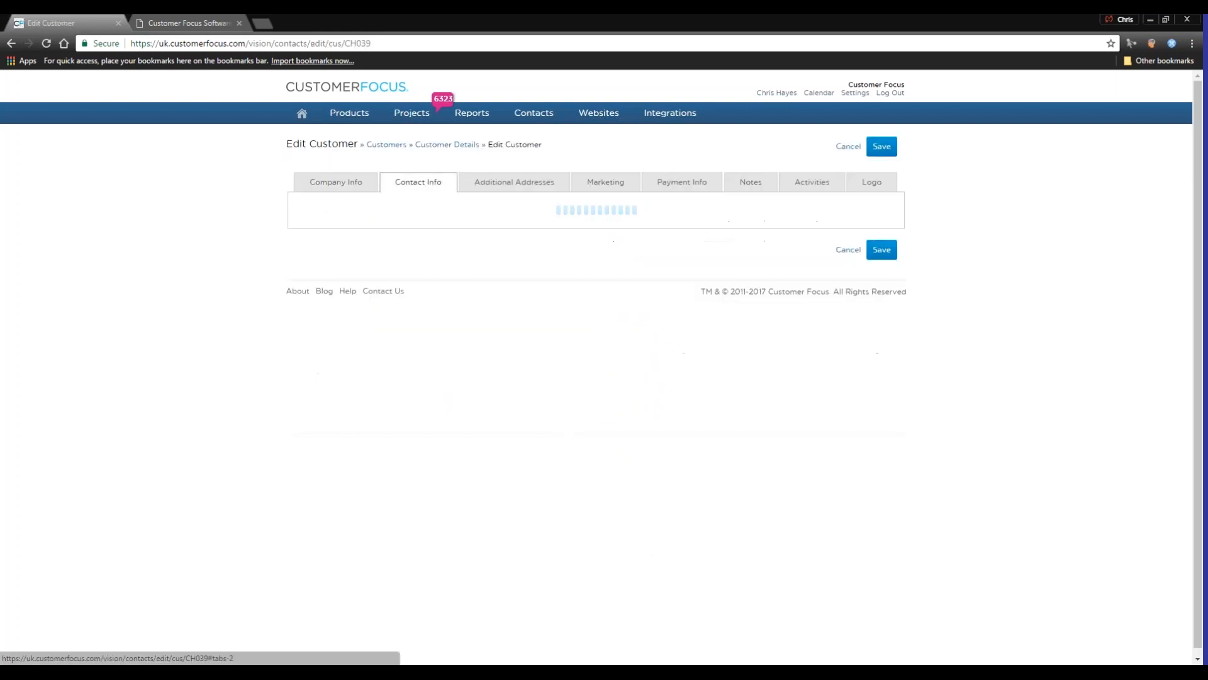
pyautogui.click(526, 188)
pyautogui.click(611, 189)
pyautogui.click(666, 187)
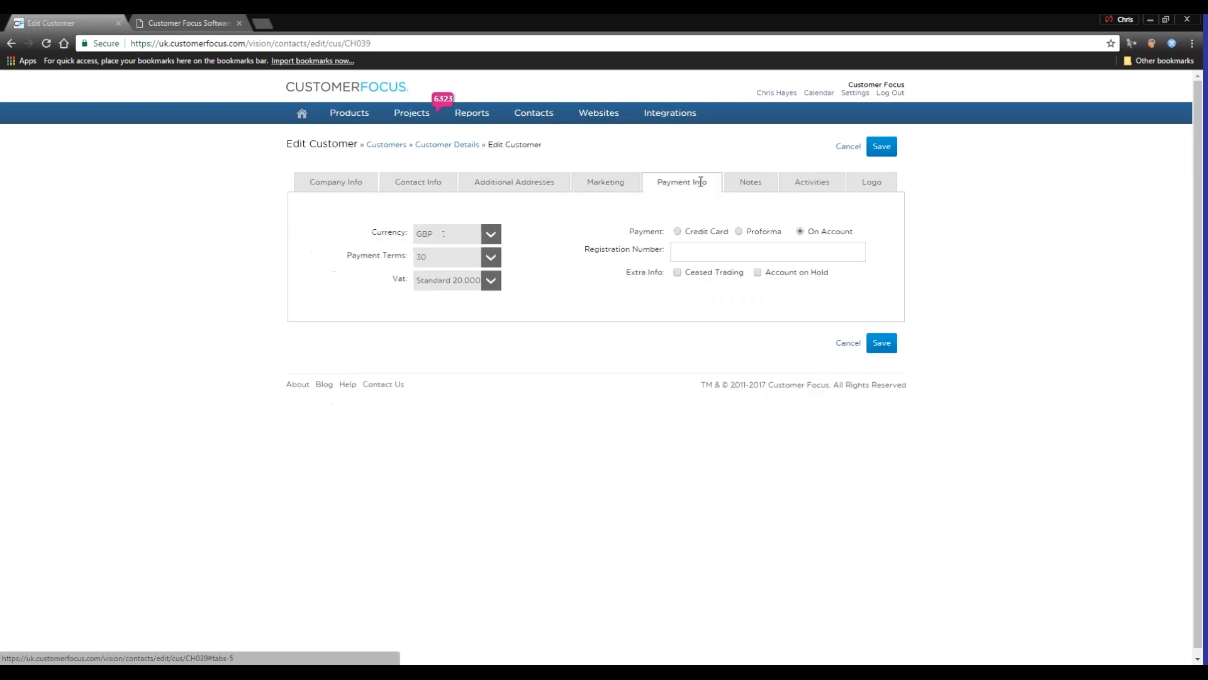
pyautogui.click(751, 183)
pyautogui.click(812, 182)
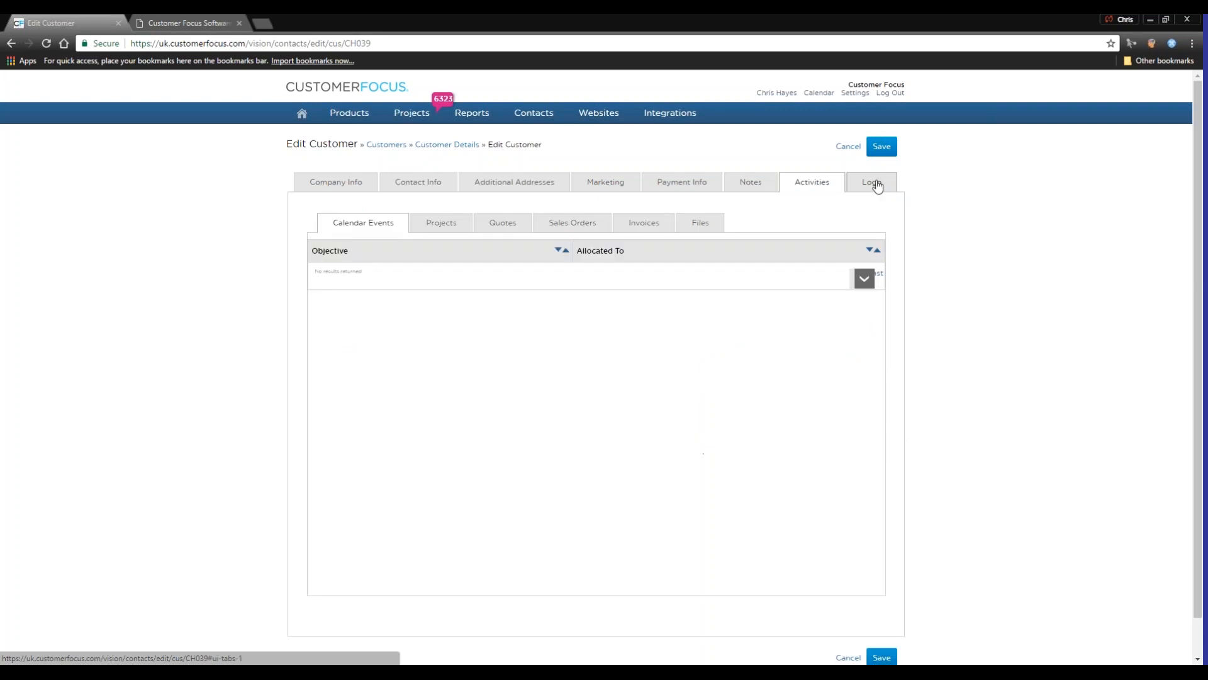
pyautogui.click(871, 182)
# Open the customers list and search it by name for "dancing"
pyautogui.moveTo(543, 120)
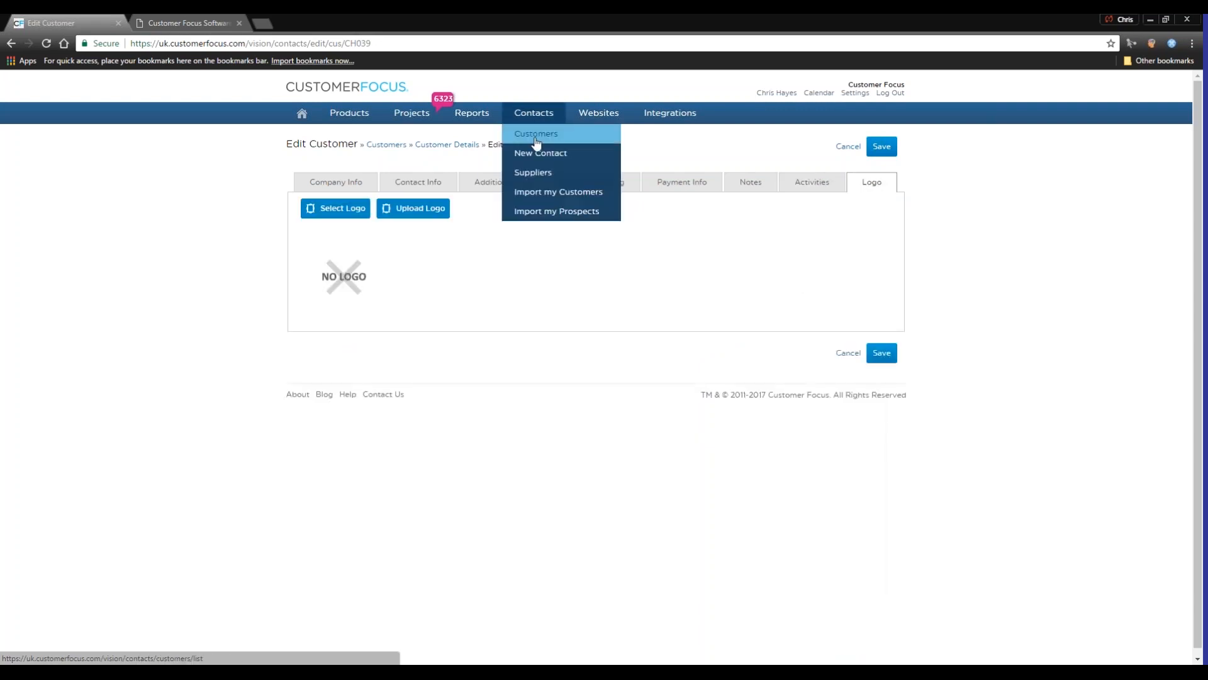
pyautogui.click(535, 141)
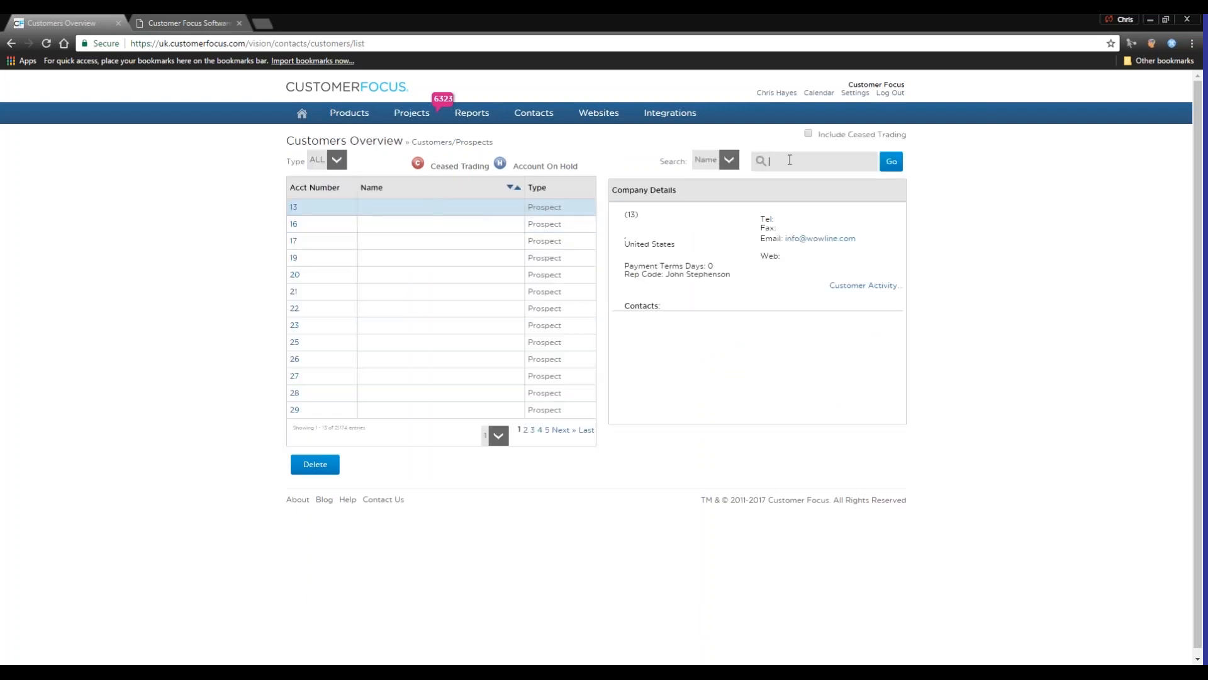
pyautogui.write('dancing')
pyautogui.click(770, 179)
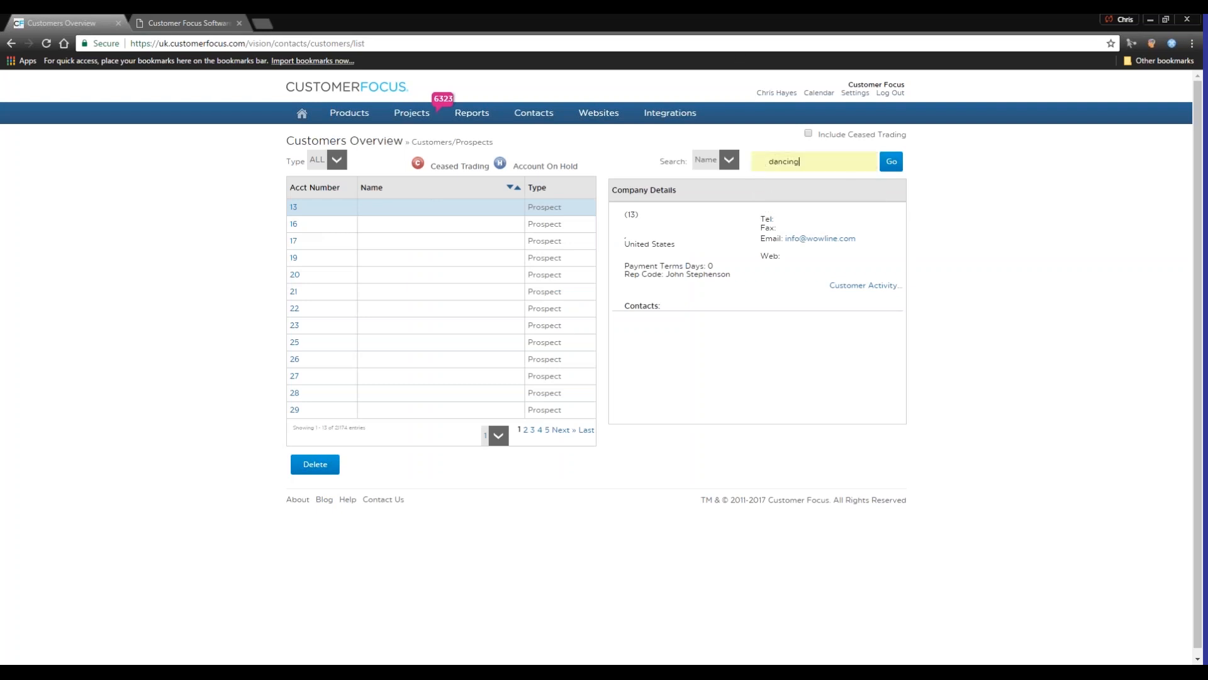
pyautogui.click(891, 161)
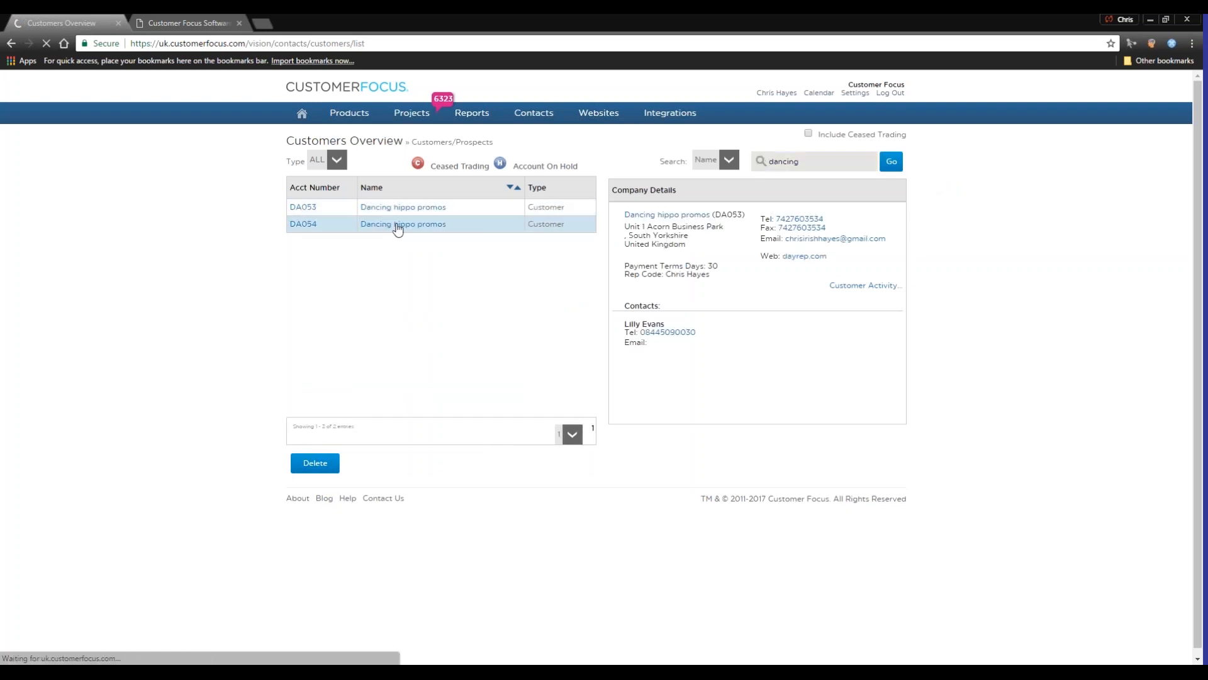
# Open the second Dancing hippo promos record and review its contact, additional address, marketing, payment, notes and activities sections
pyautogui.click(399, 226)
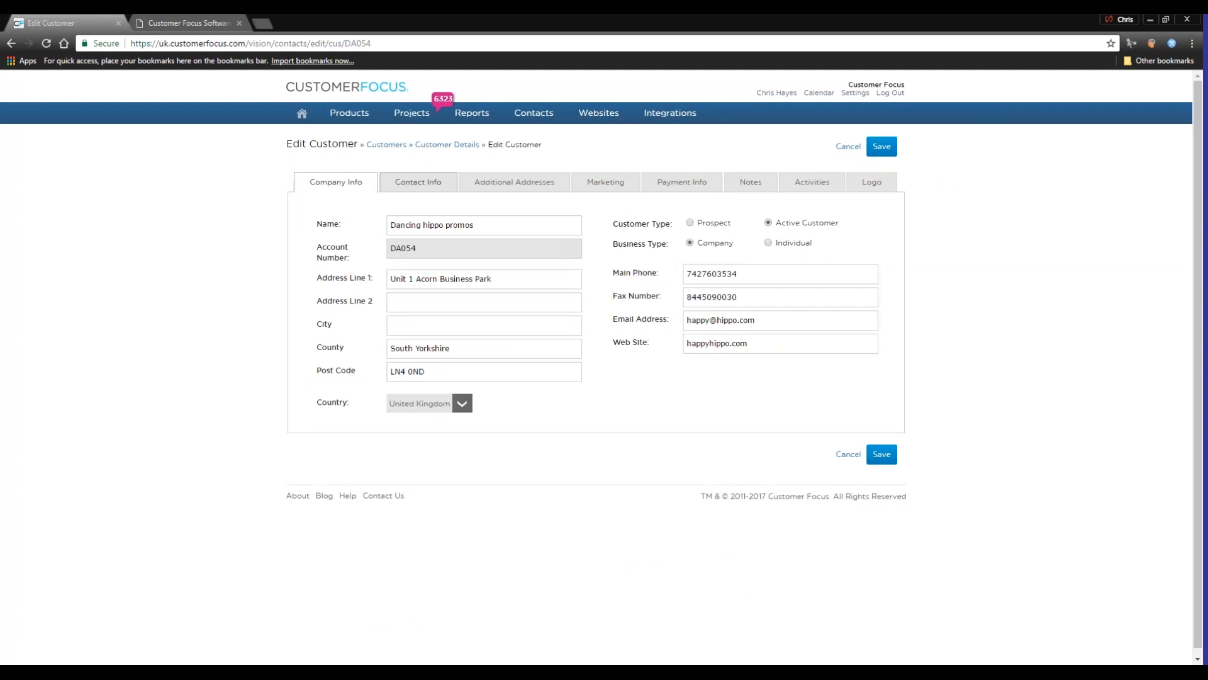
pyautogui.click(415, 184)
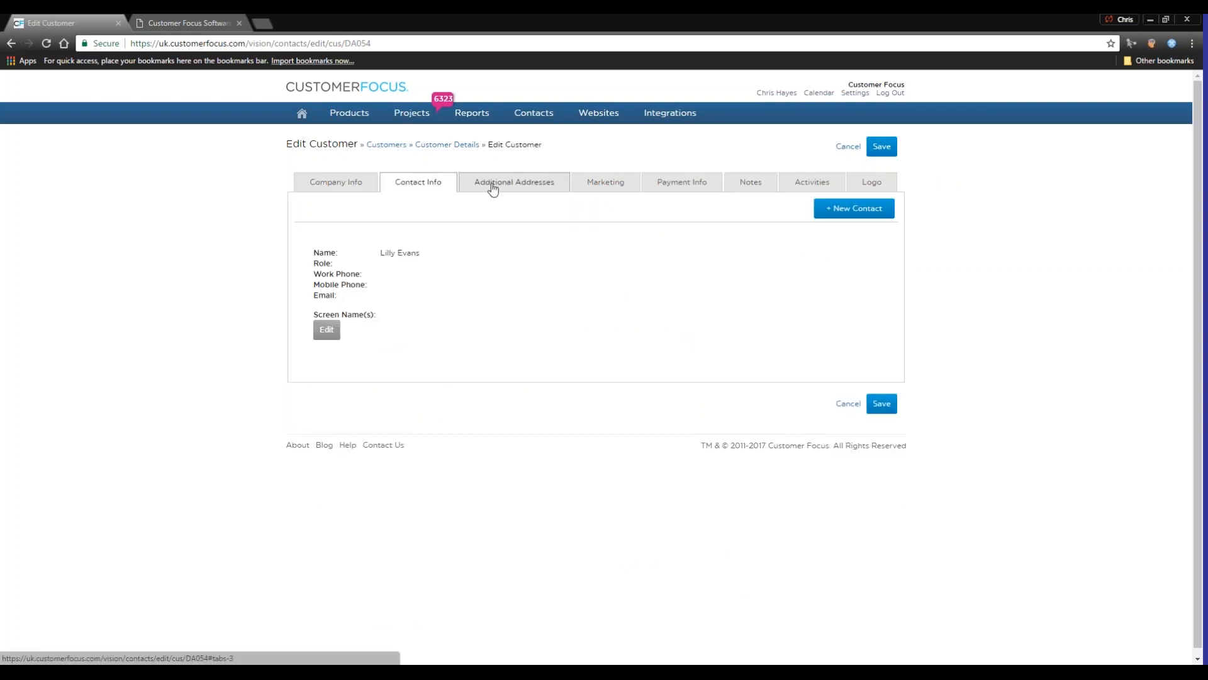
pyautogui.click(560, 181)
pyautogui.click(609, 185)
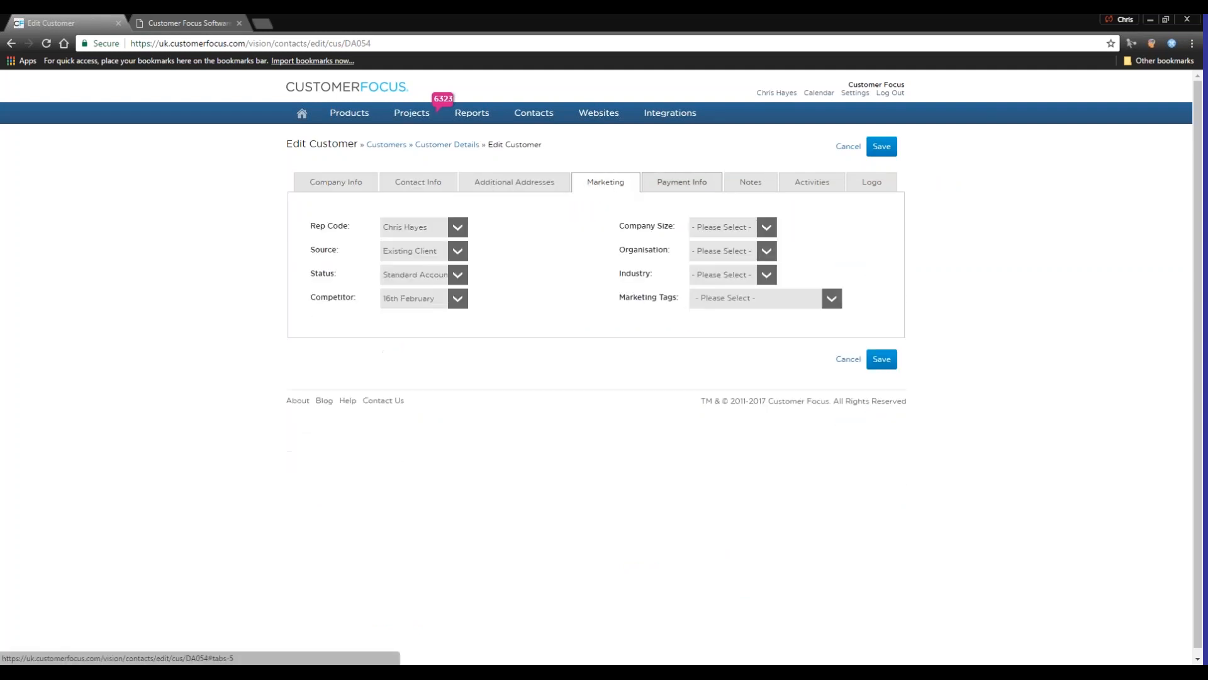
pyautogui.click(656, 183)
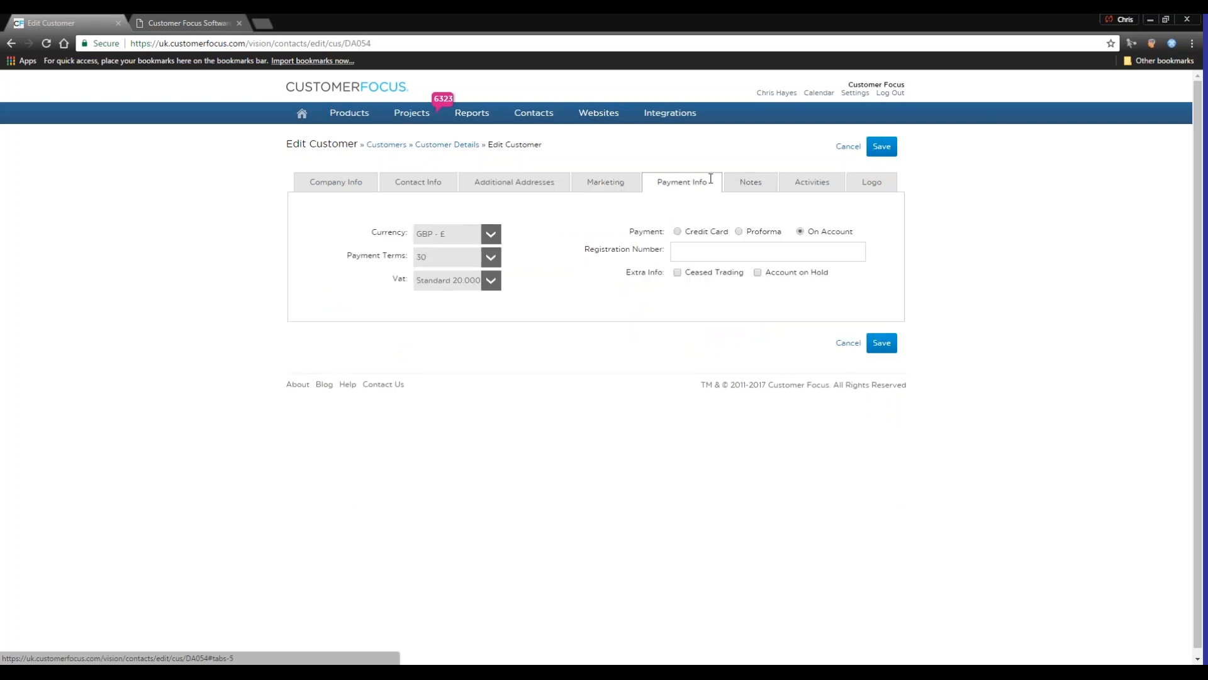
pyautogui.click(750, 182)
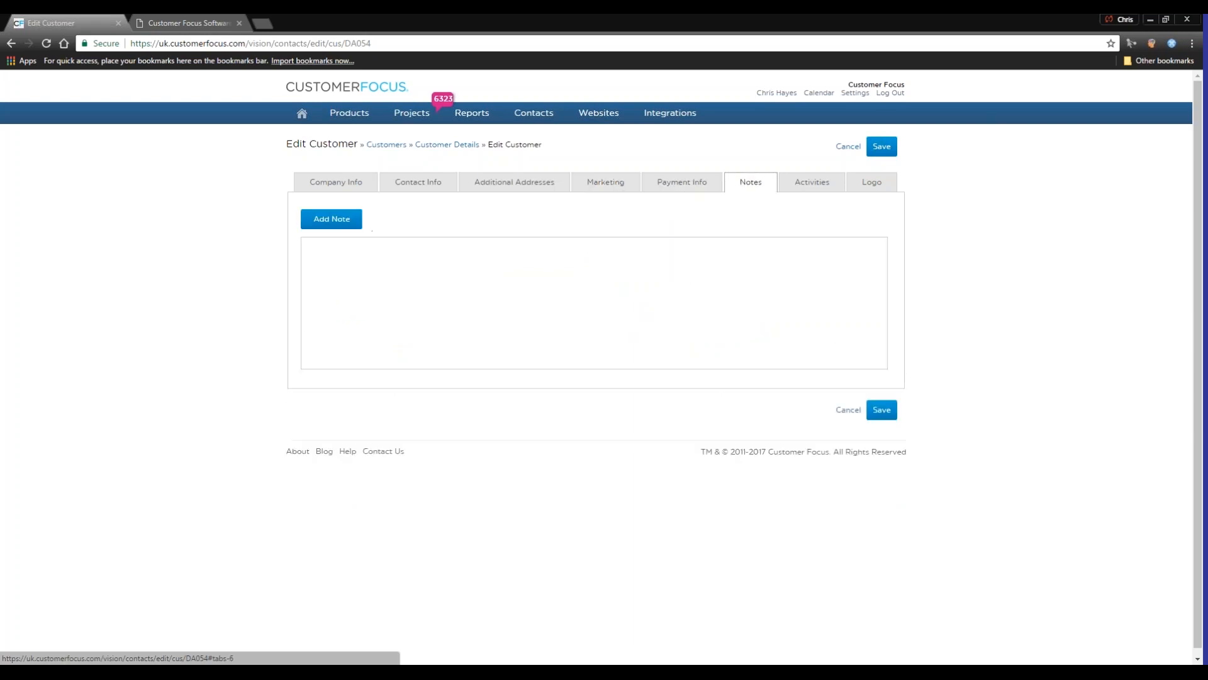
pyautogui.click(791, 187)
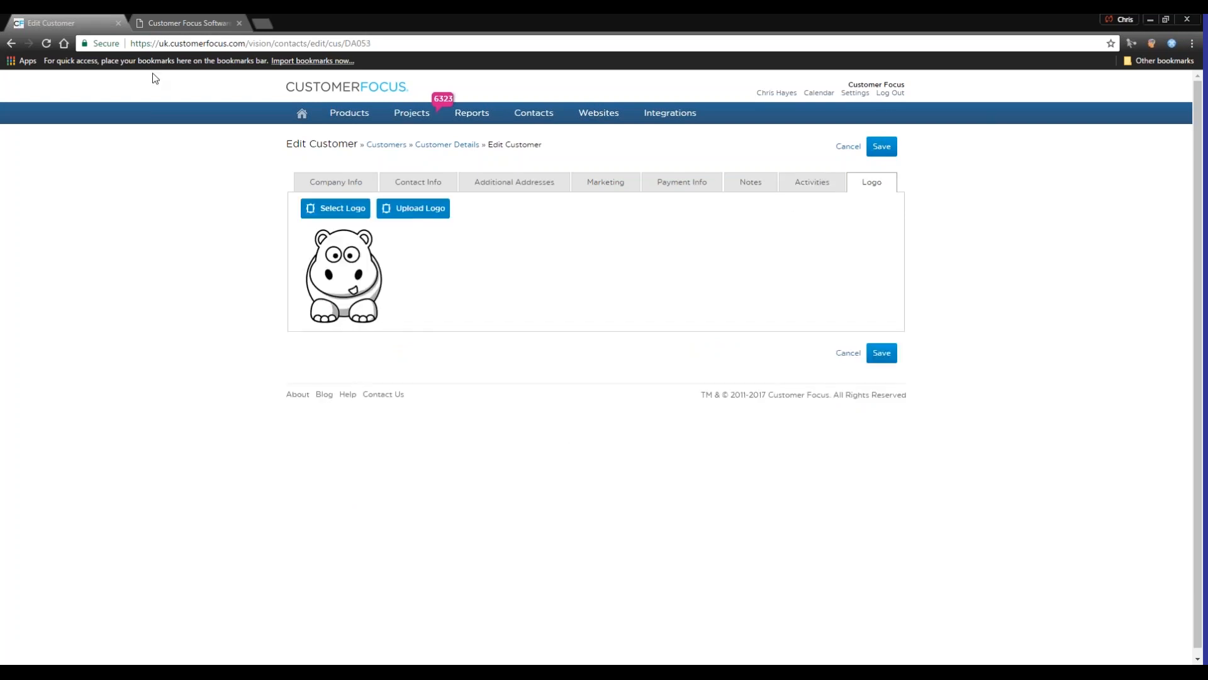
# Open the products overview and search the catalogue for the keyword "pen"
pyautogui.moveTo(362, 117)
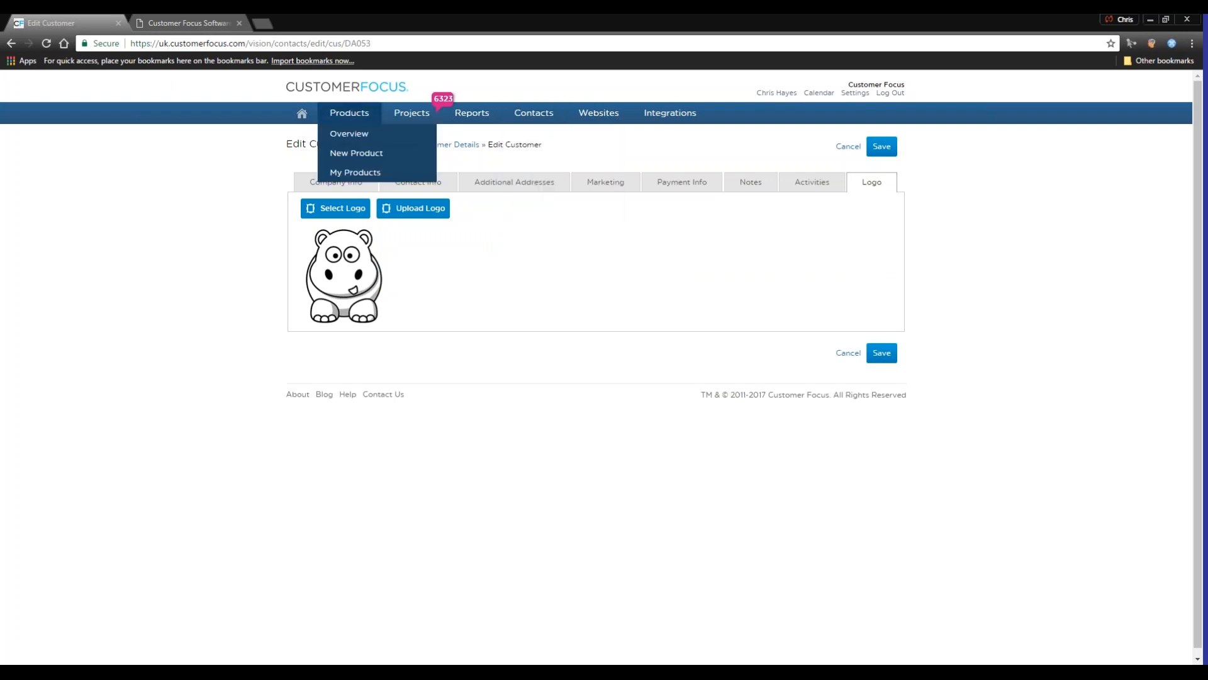
pyautogui.click(345, 128)
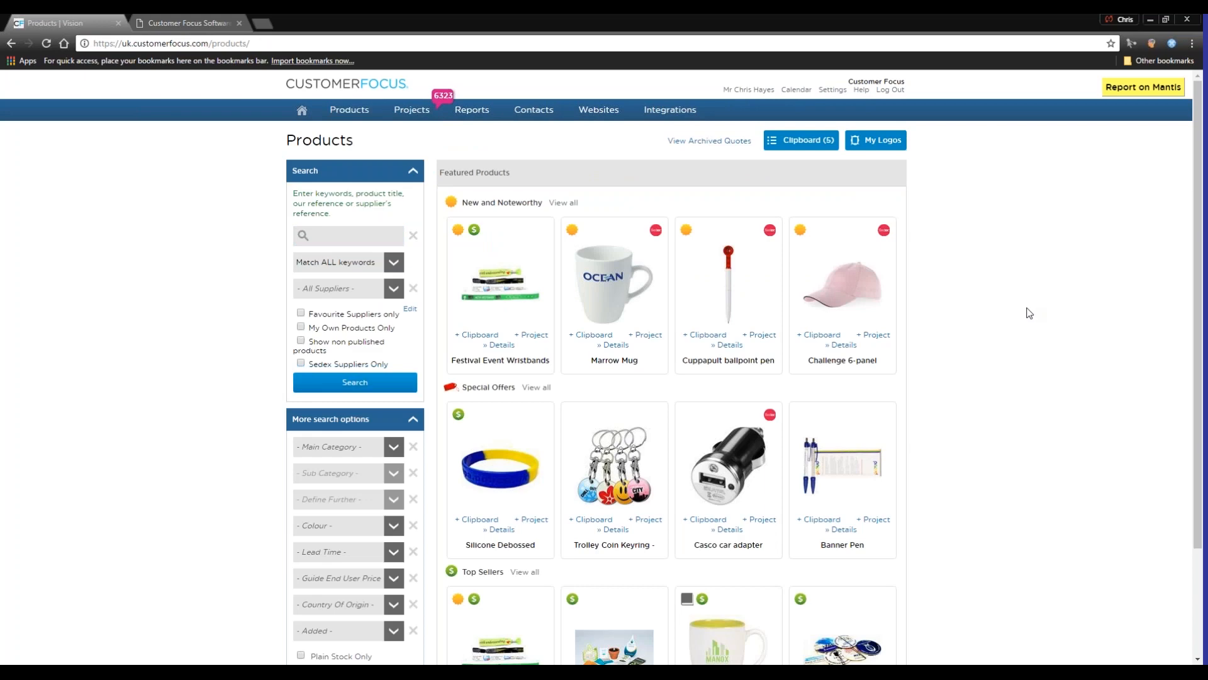
pyautogui.scroll(-3, 912, 464)
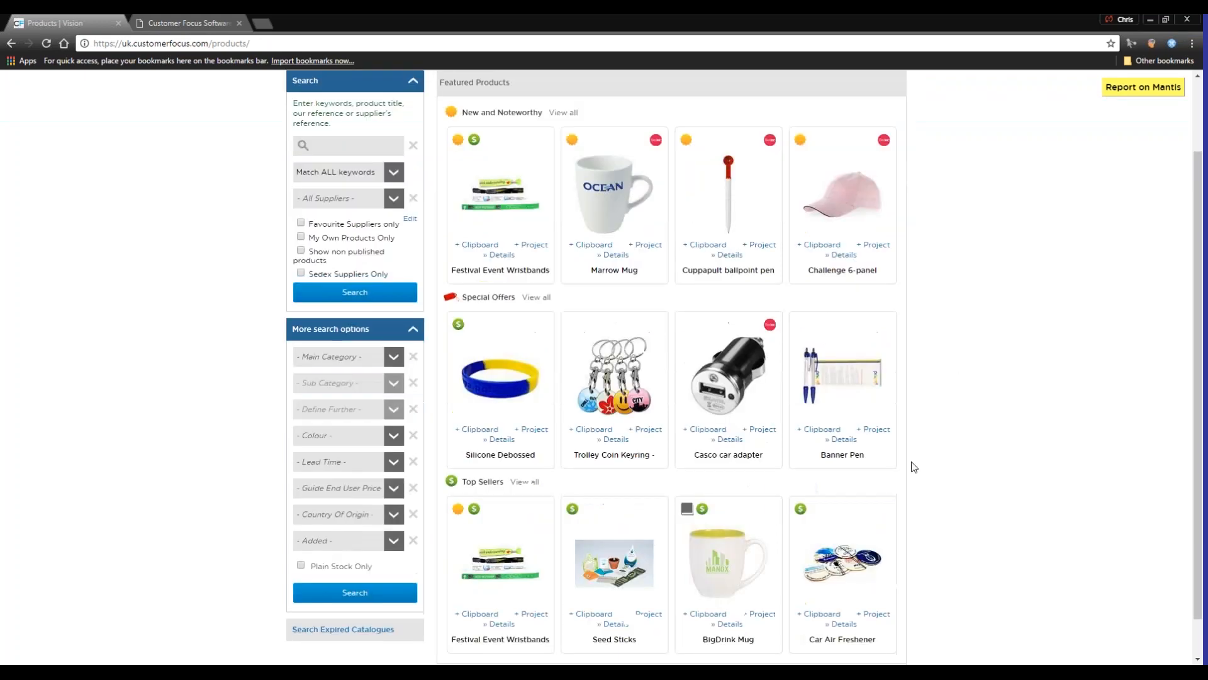
pyautogui.scroll(1, 931, 565)
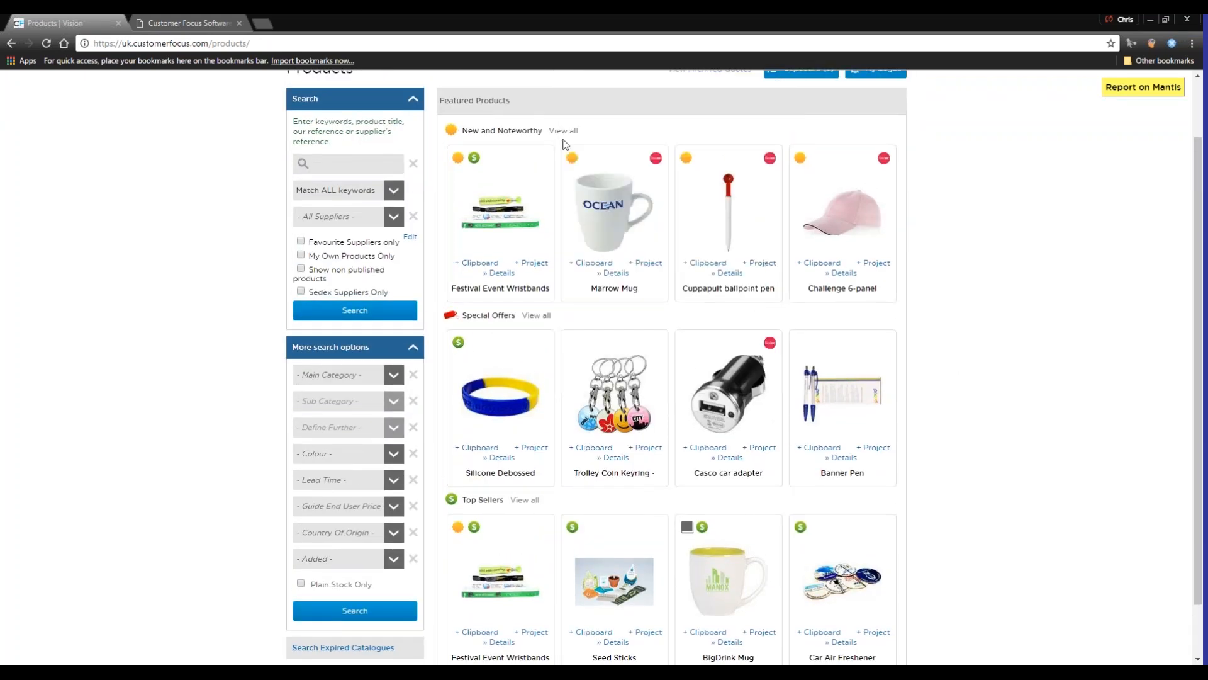
pyautogui.scroll(2, 976, 474)
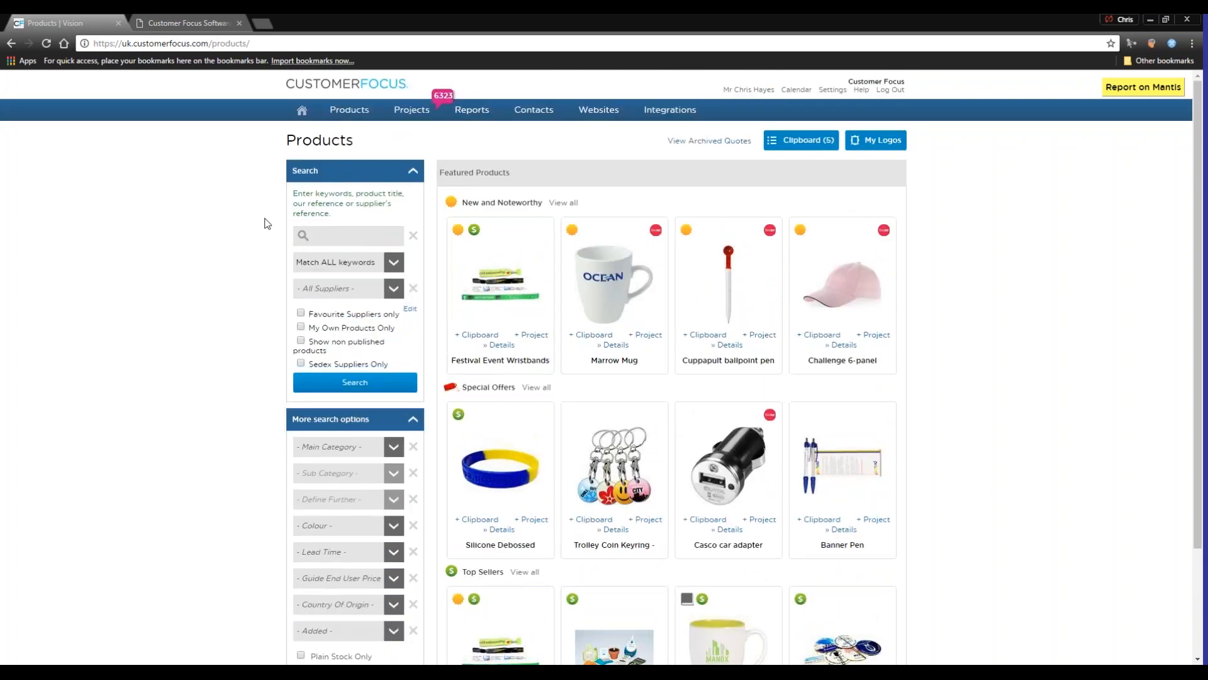
pyautogui.click(375, 237)
pyautogui.write('pen')
pyautogui.press('Return')
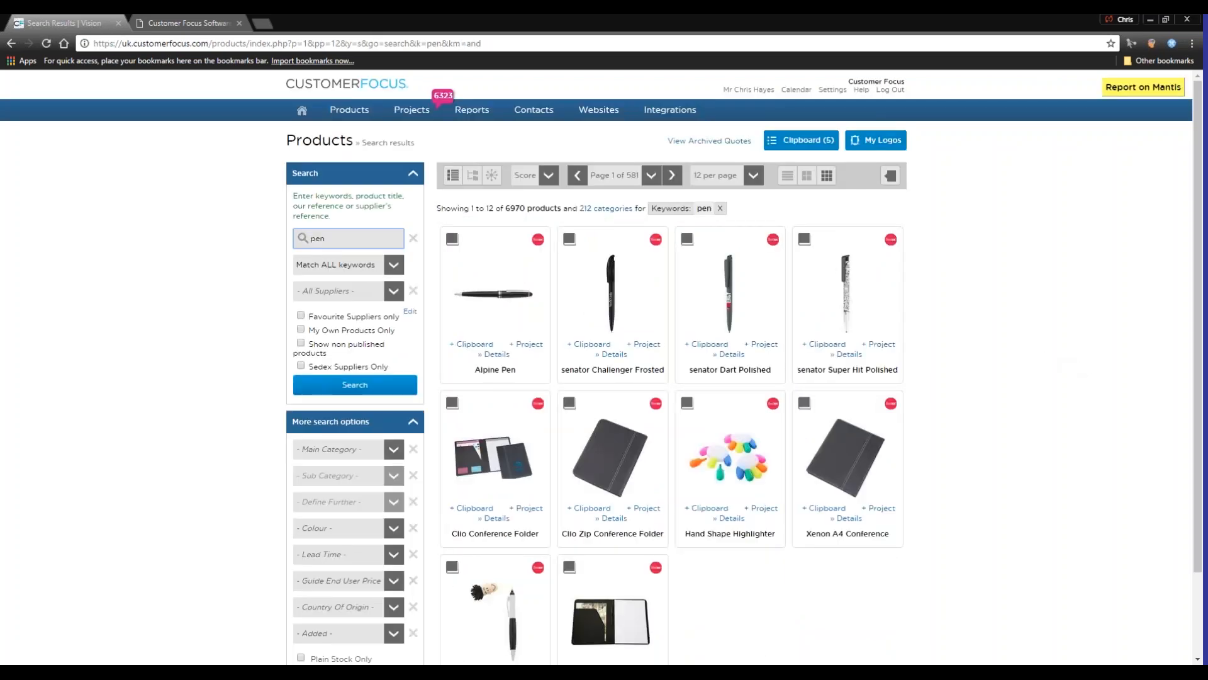
# Add the Alpine Pen from the search results to the clipboard
pyautogui.moveTo(513, 228)
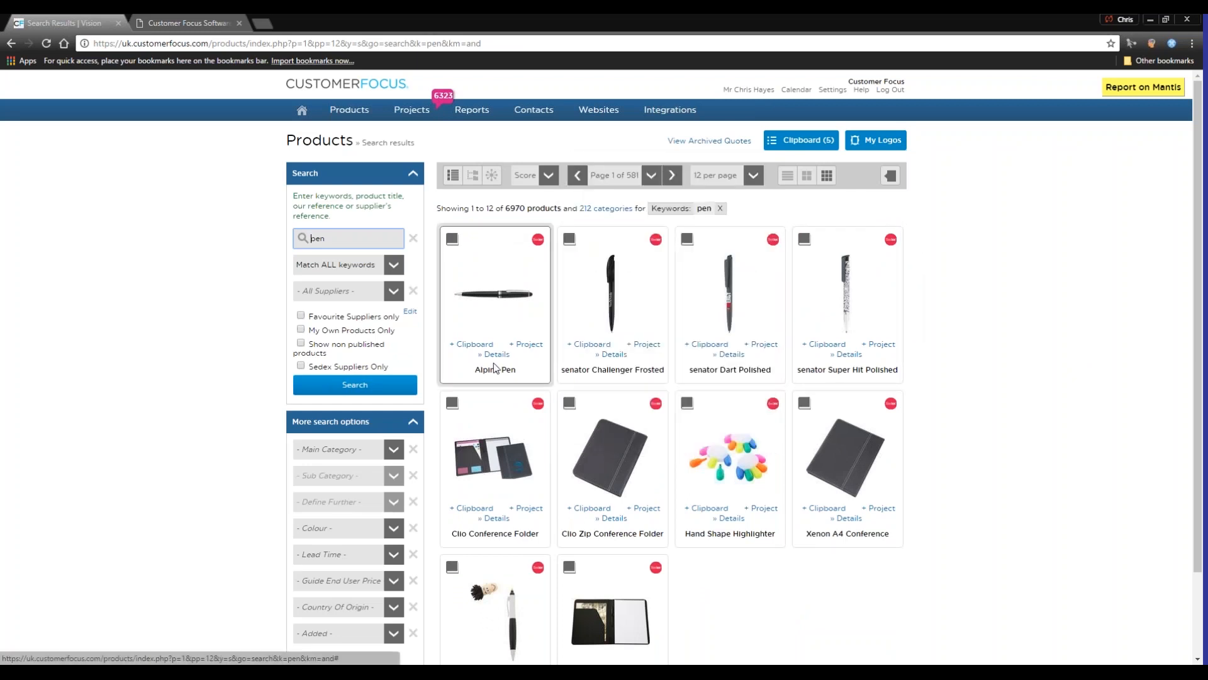
pyautogui.moveTo(476, 348)
pyautogui.click(476, 345)
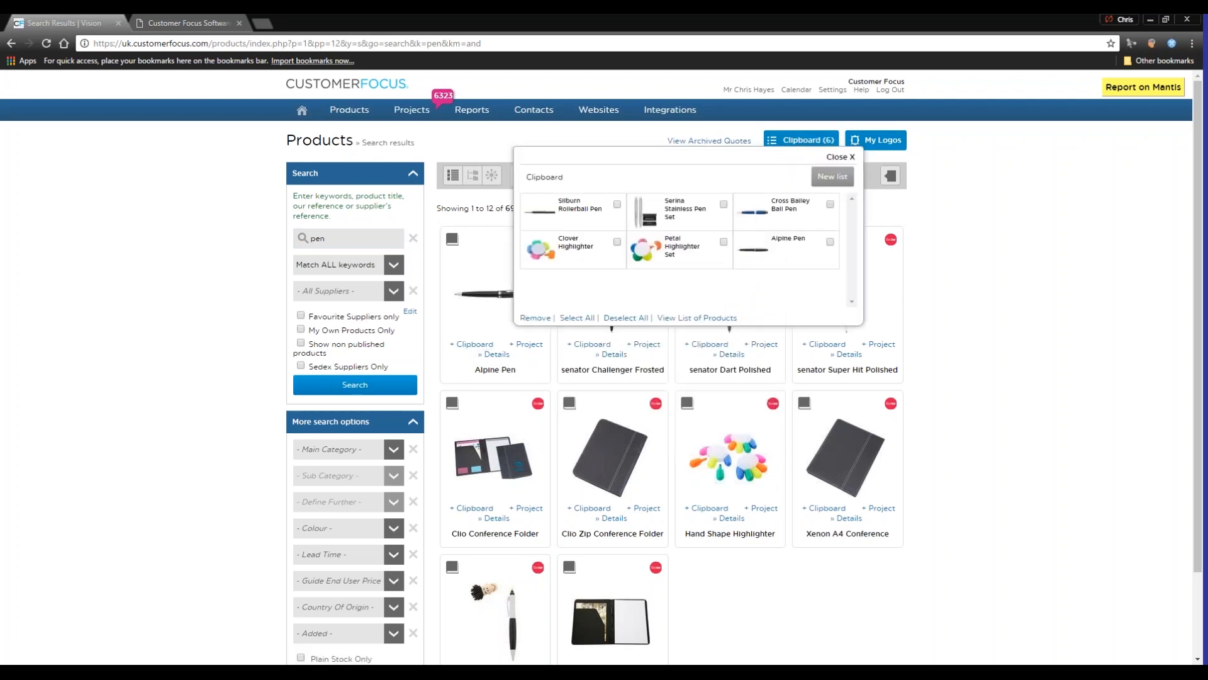
# Examine the Alpine Pen's details, including images, pricing, price variations and additional costs, and return to the search results
pyautogui.moveTo(532, 347)
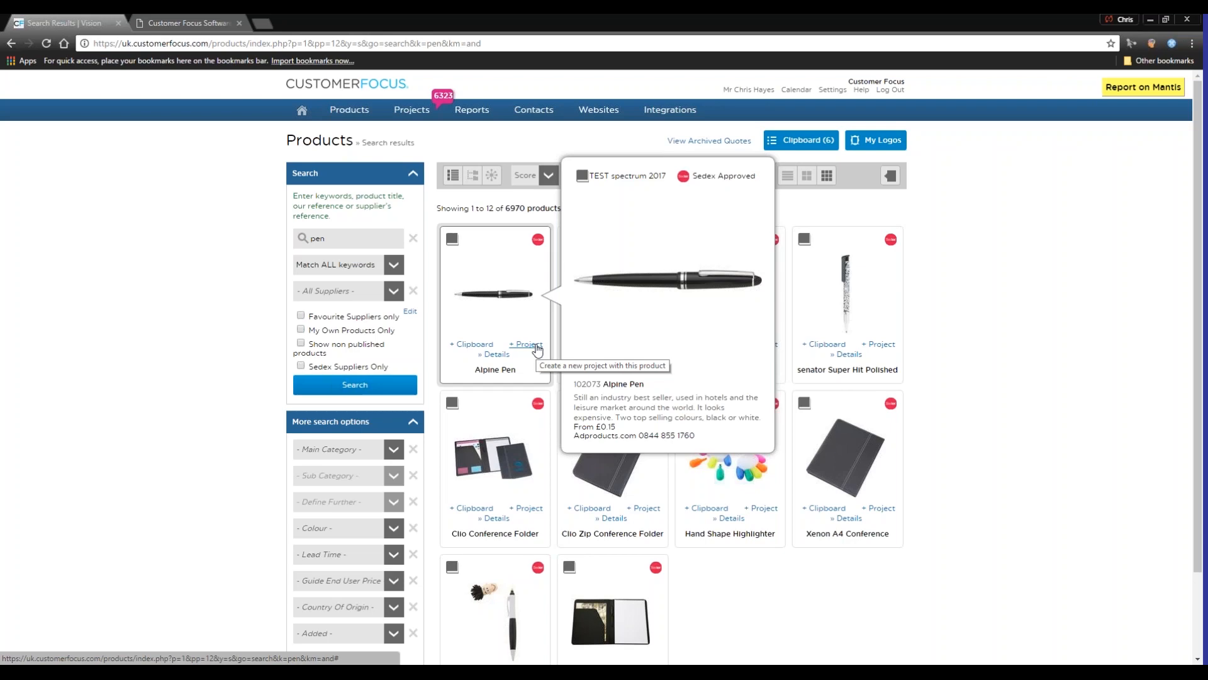
pyautogui.click(497, 355)
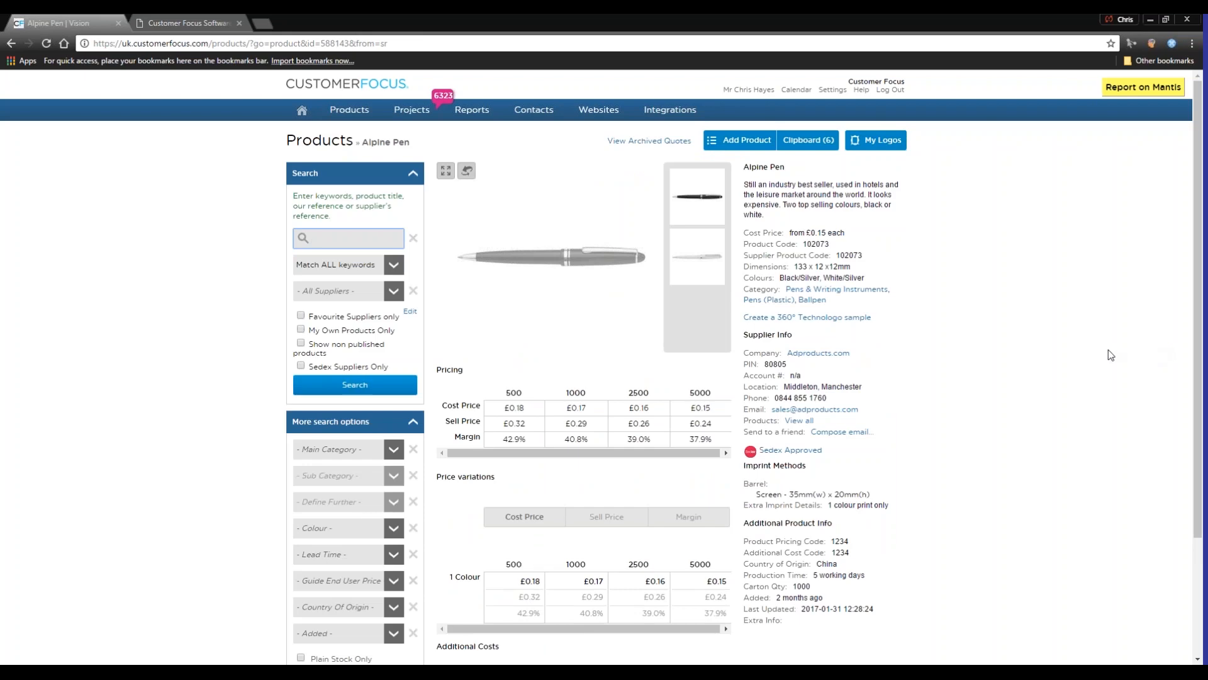
pyautogui.click(696, 259)
pyautogui.click(686, 204)
pyautogui.scroll(-2, 658, 368)
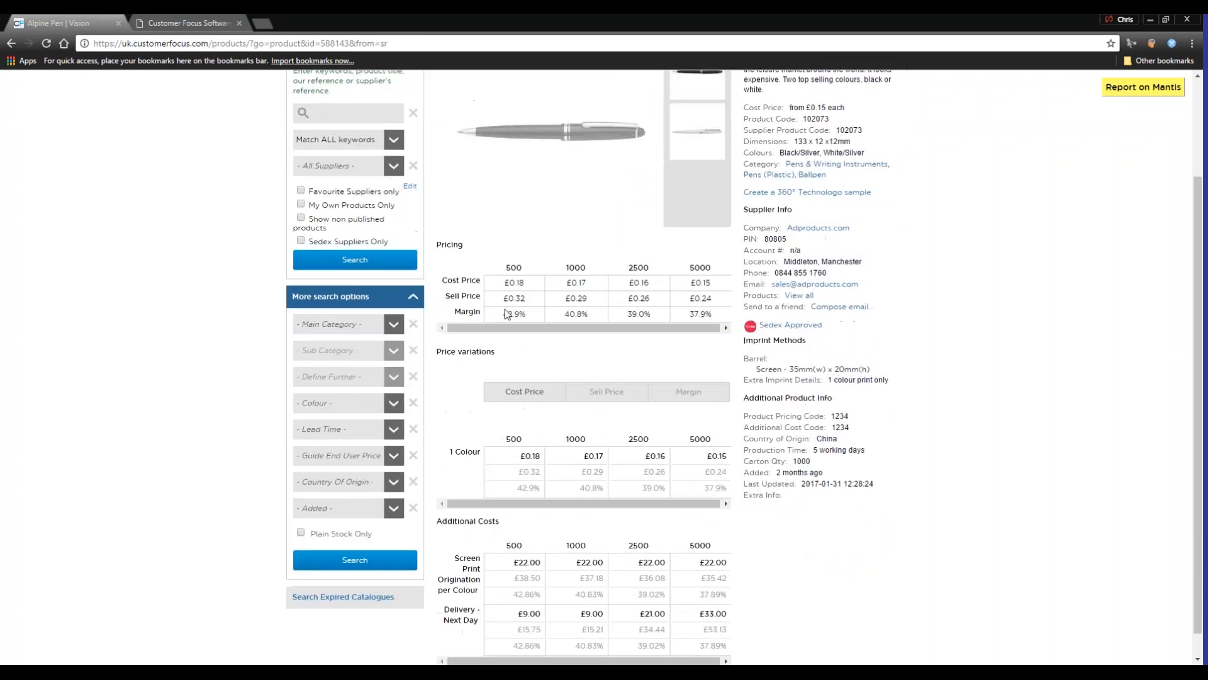
pyautogui.scroll(-1, 679, 371)
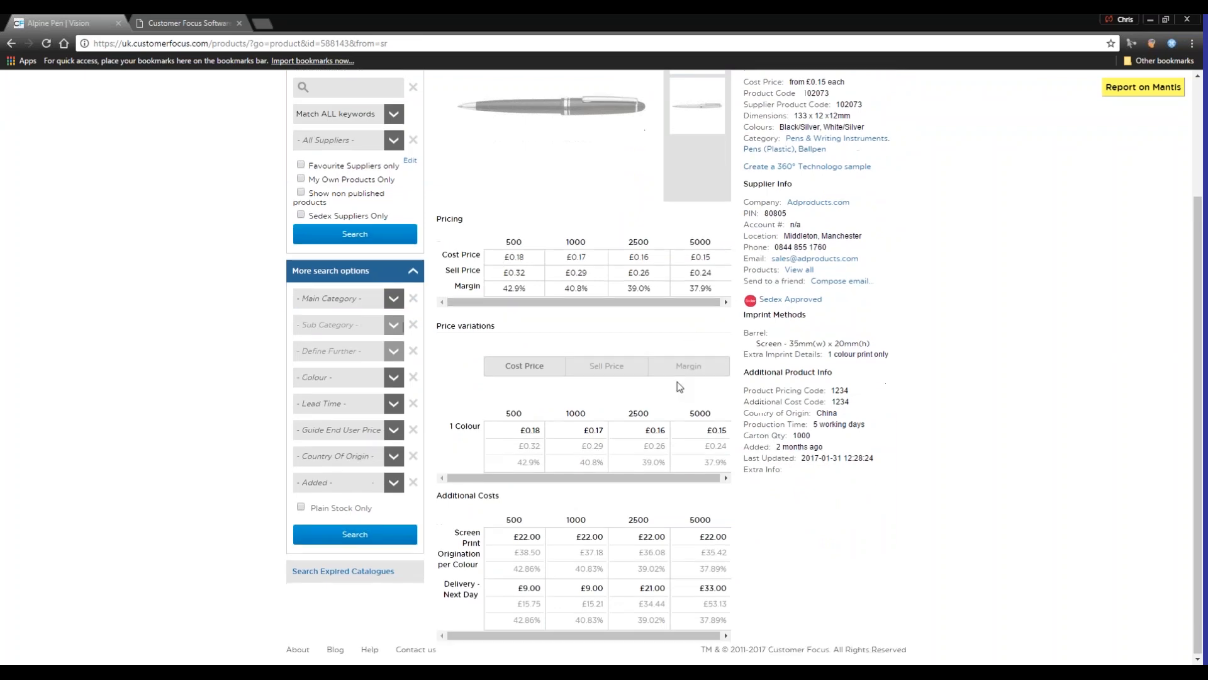
pyautogui.scroll(3, 918, 359)
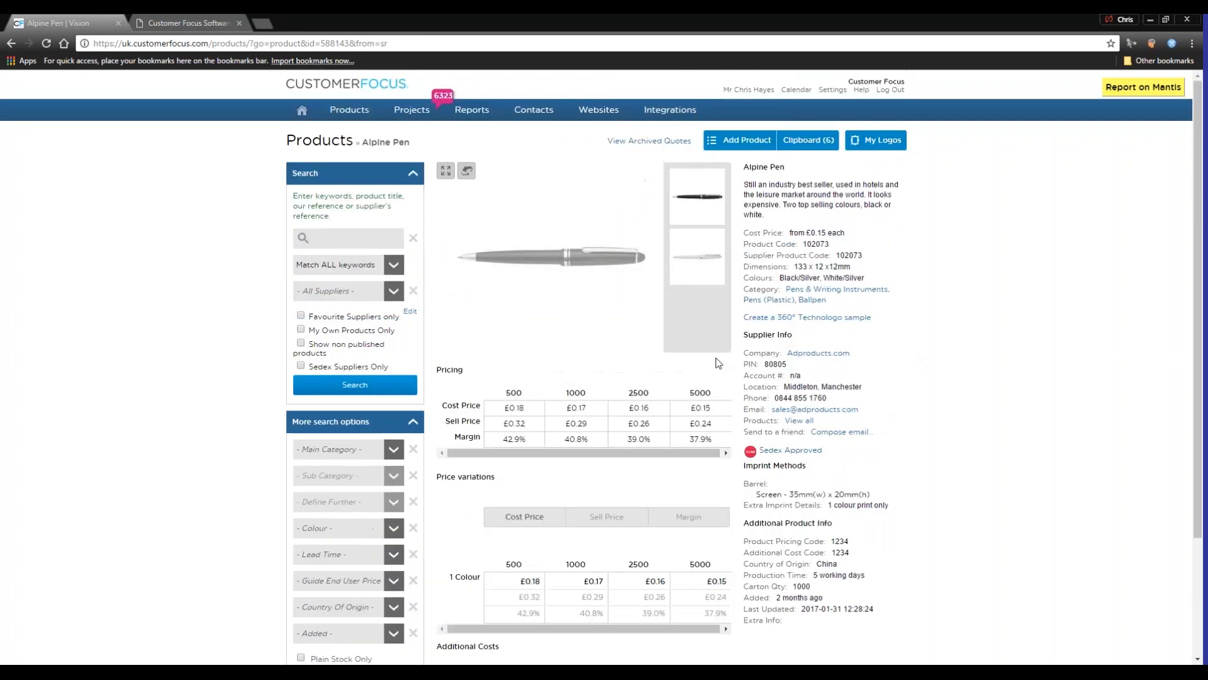
pyautogui.scroll(-3, 692, 289)
pyautogui.scroll(3, 693, 290)
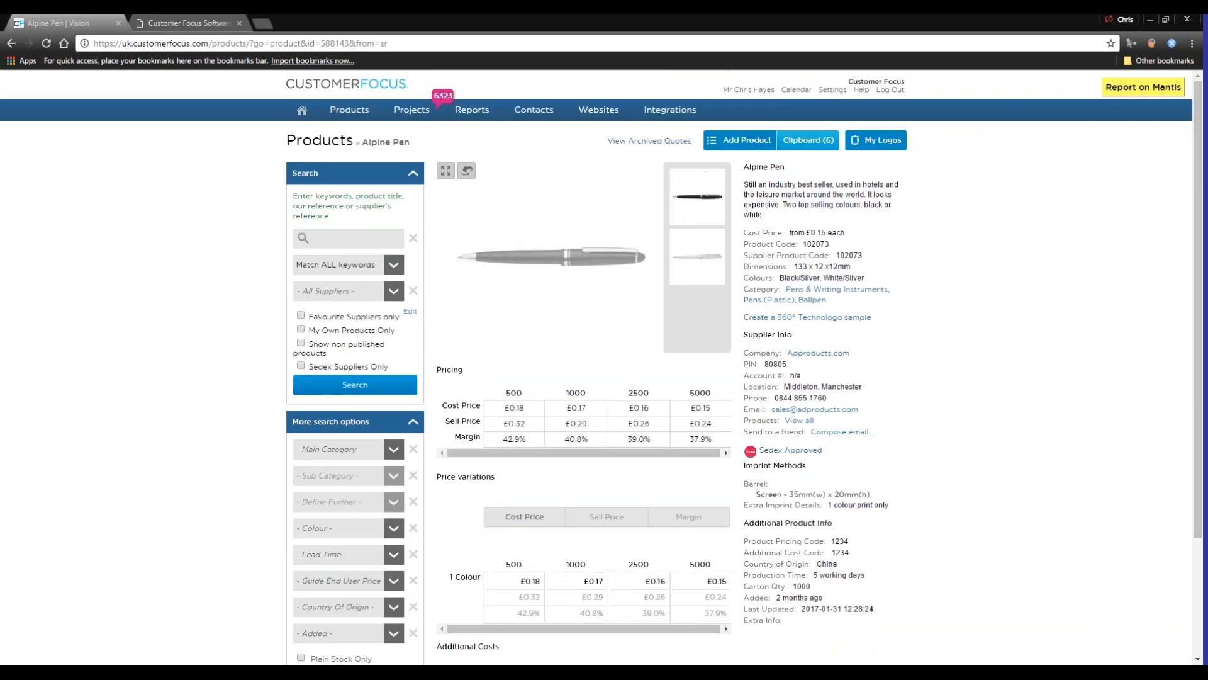
pyautogui.hotkey('alt', 'Left')
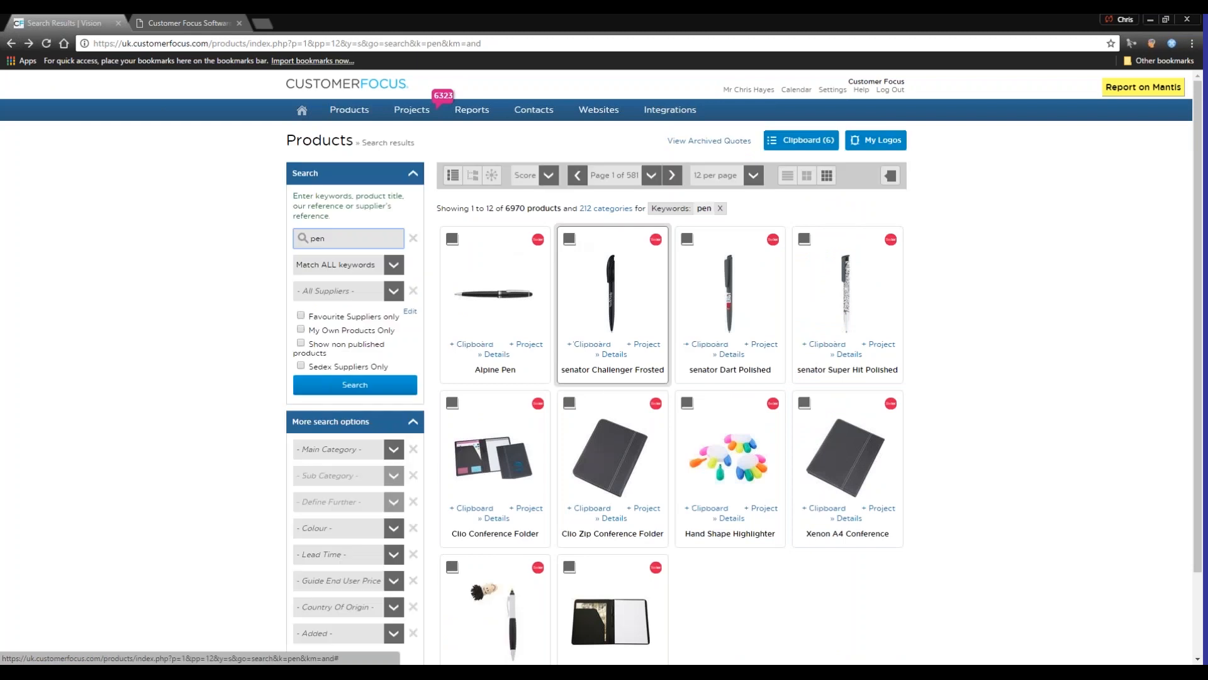
# Examine the sort options, the Alpine Pen preview and the list of pen search results
pyautogui.click(546, 177)
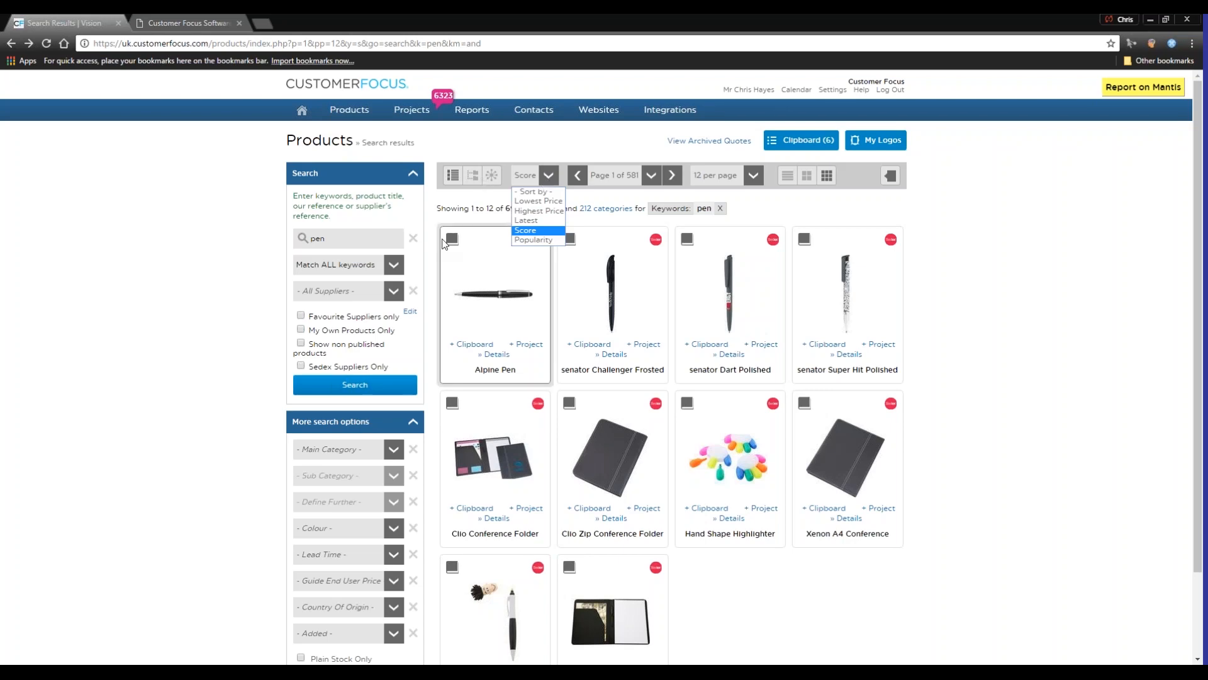
pyautogui.moveTo(454, 248)
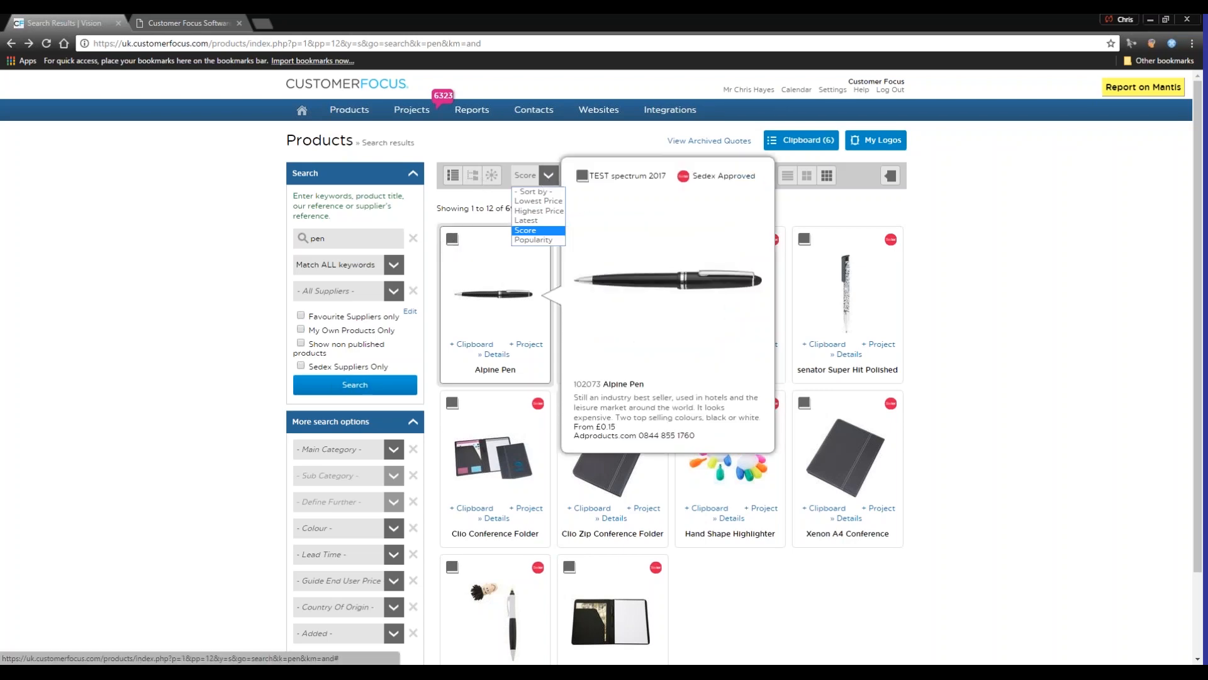
pyautogui.moveTo(545, 413)
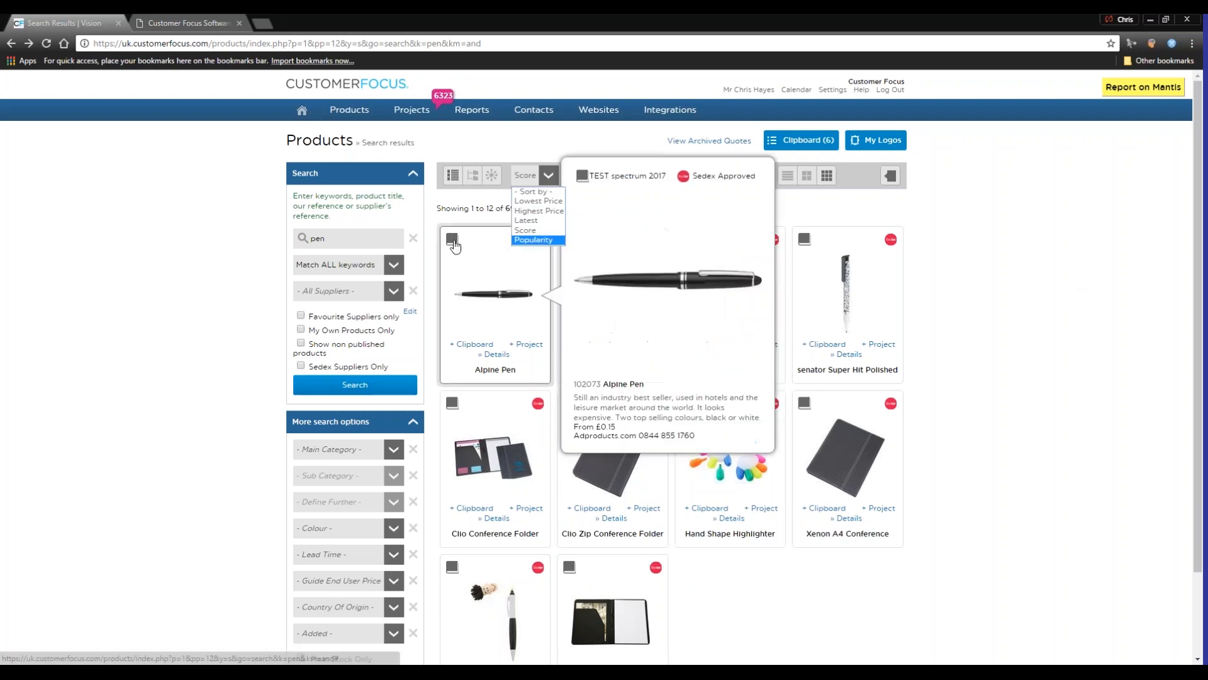
pyautogui.click(1147, 294)
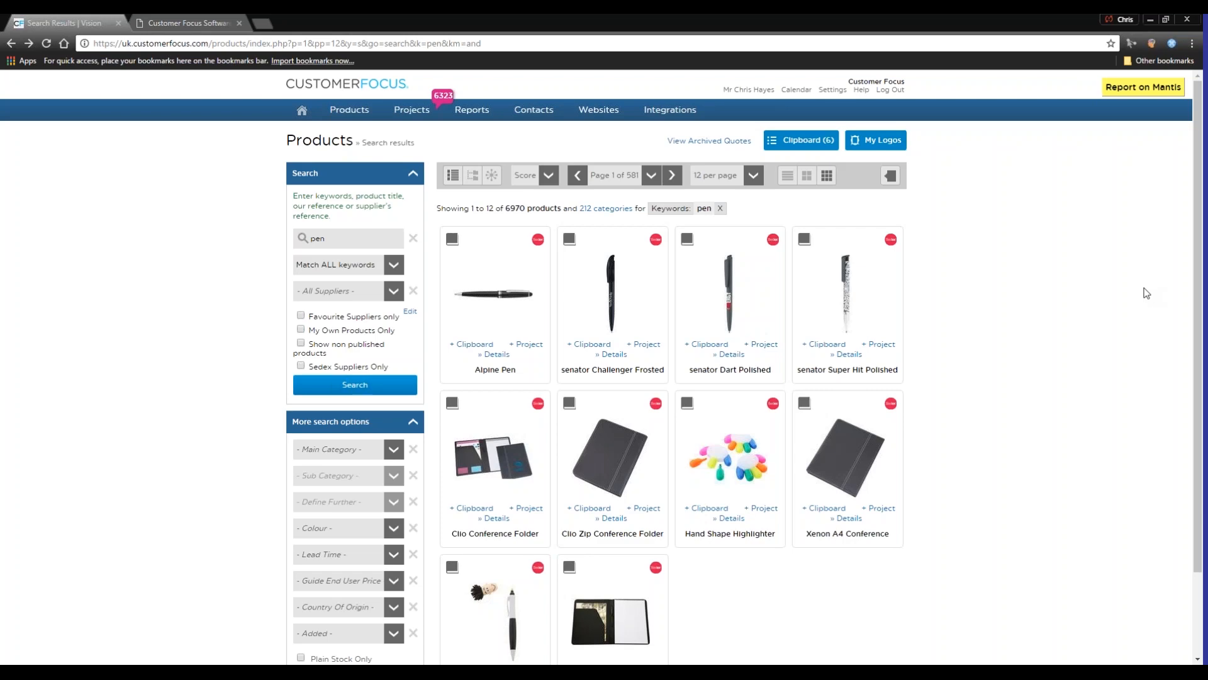
pyautogui.scroll(-2, 1146, 293)
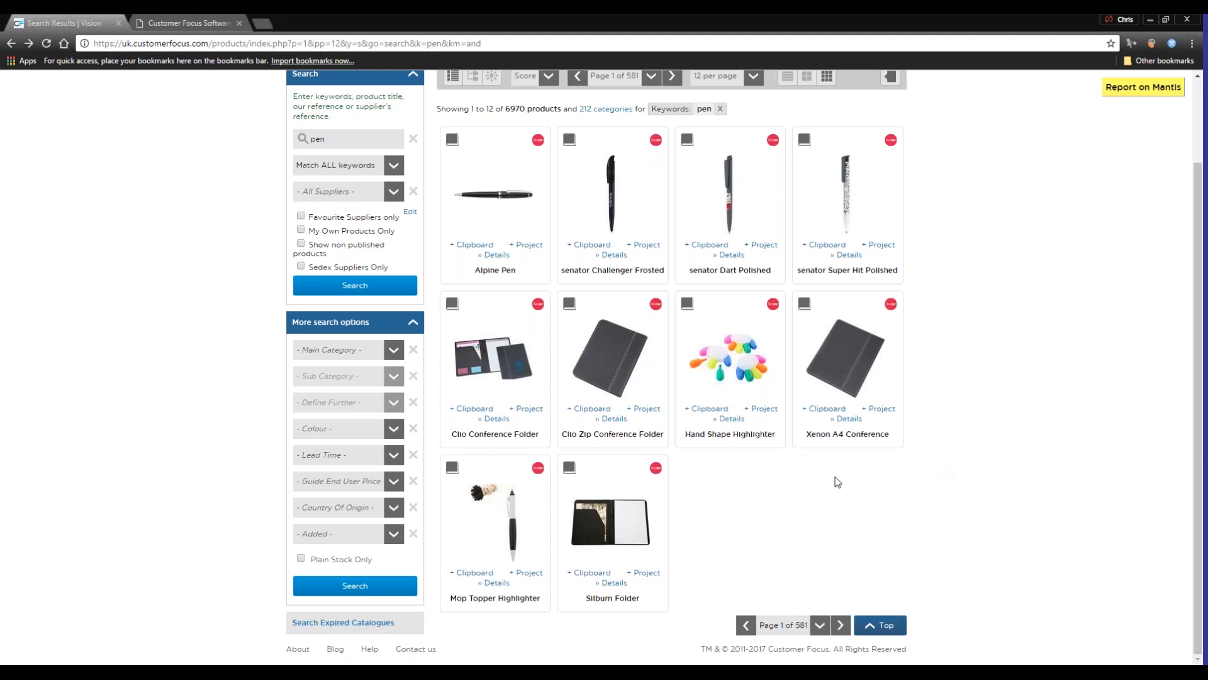
pyautogui.scroll(2, 881, 466)
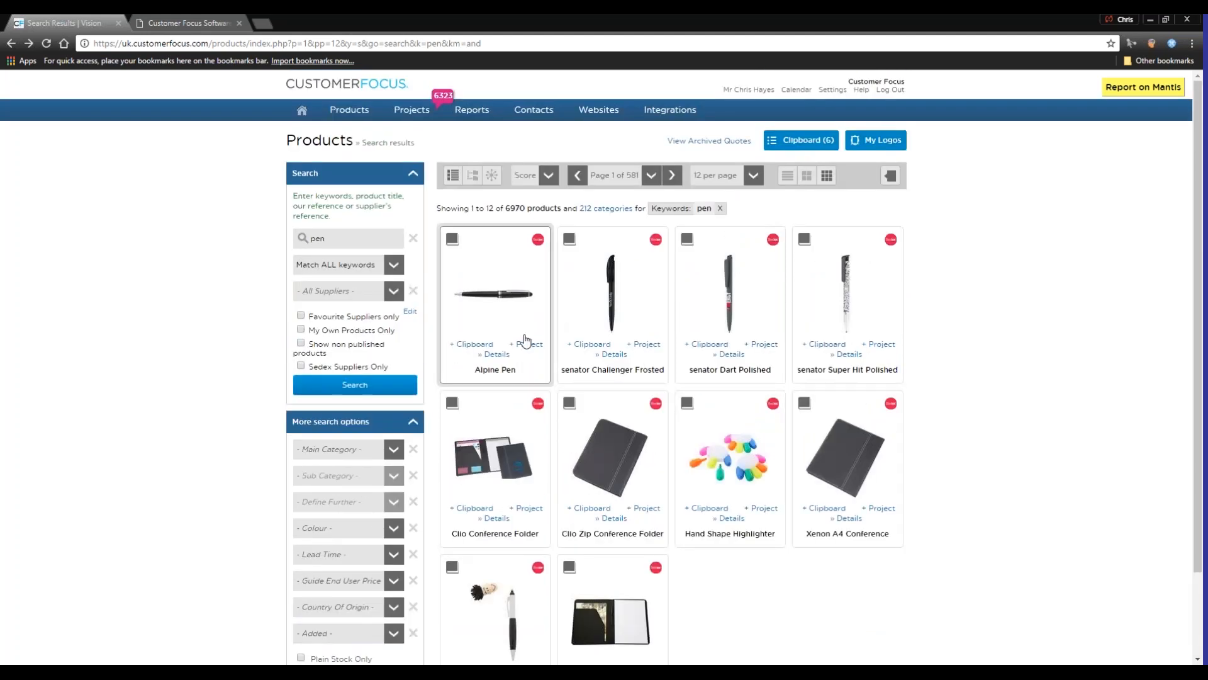
# Sort the pen search results by lowest price
pyautogui.moveTo(527, 343)
pyautogui.click(548, 176)
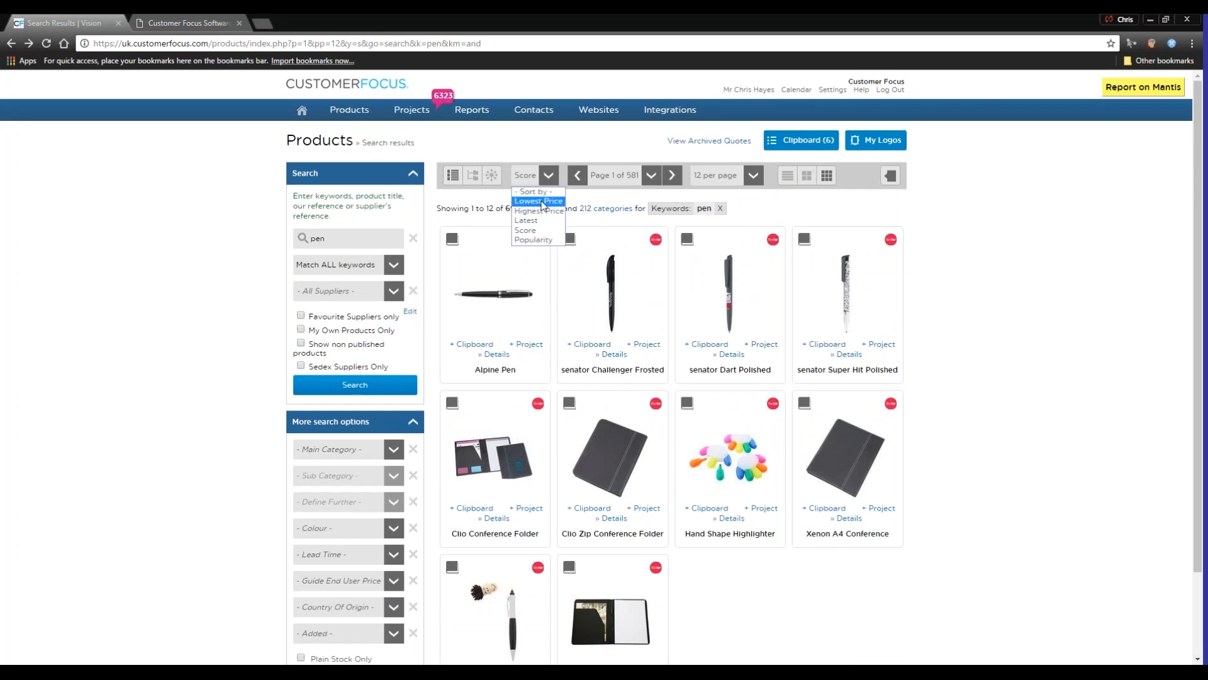
pyautogui.click(546, 201)
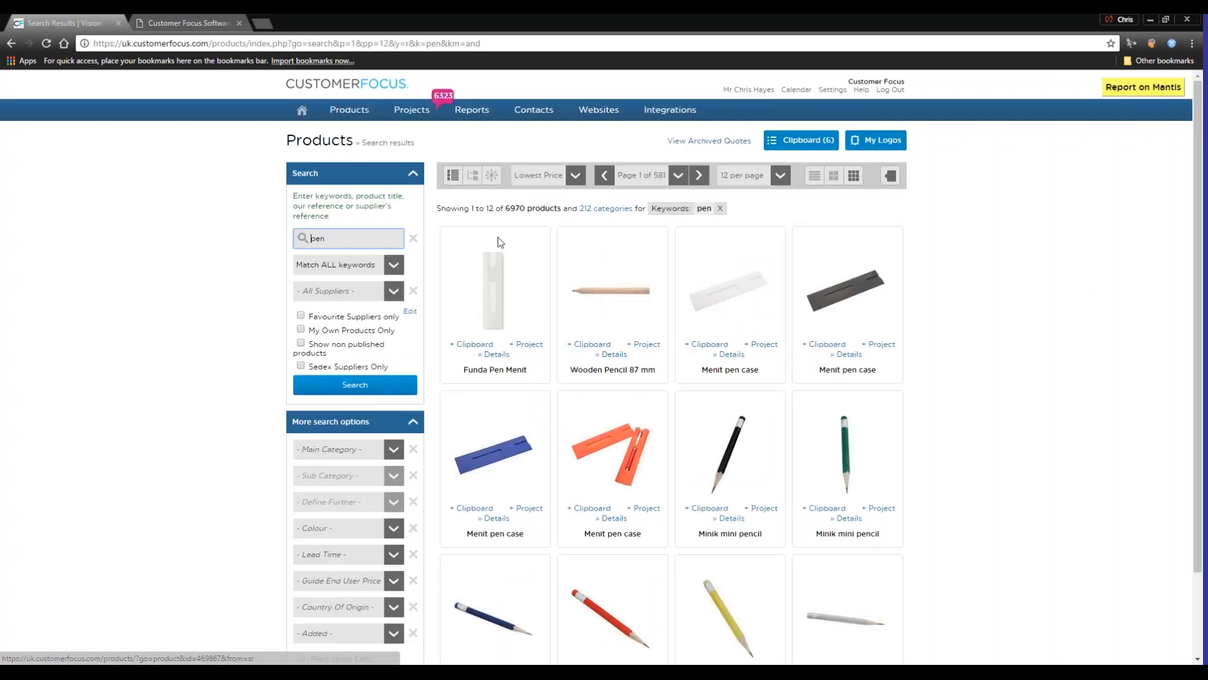
pyautogui.doubleClick(318, 240)
pyautogui.click(337, 240)
pyautogui.click(1152, 324)
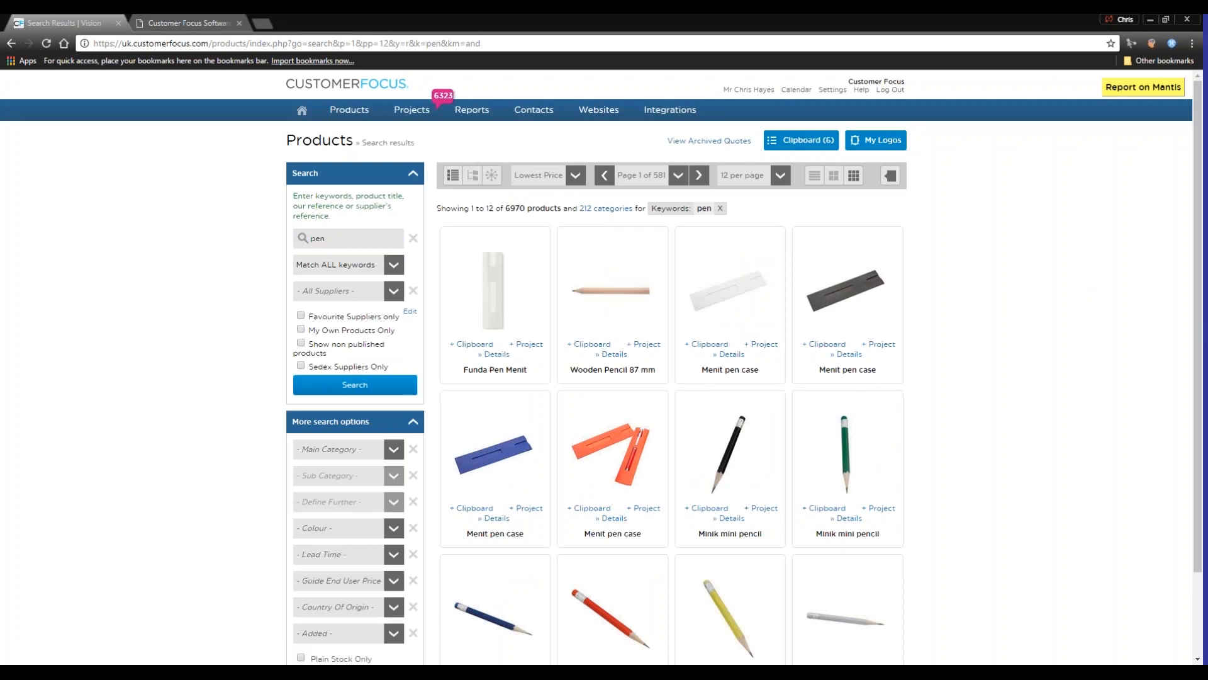
# Remove the Serina Stainless Pen Set and Clover Highlighter from the clipboard and close it
pyautogui.click(817, 149)
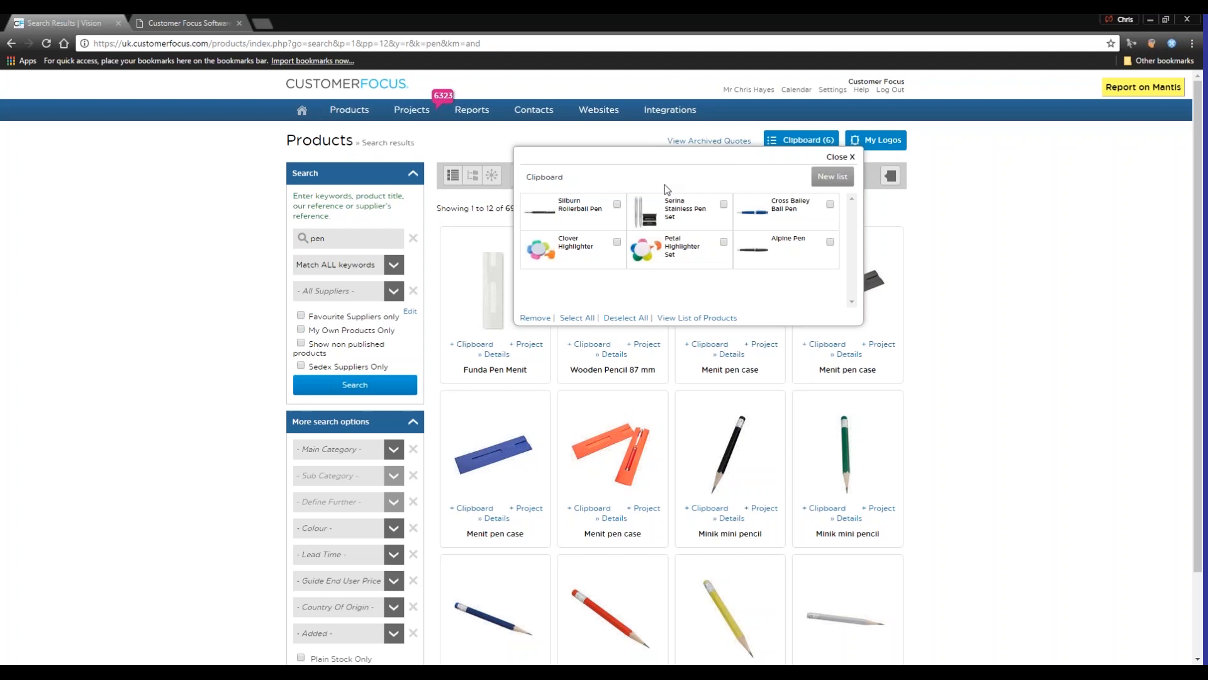
pyautogui.click(724, 204)
pyautogui.click(617, 241)
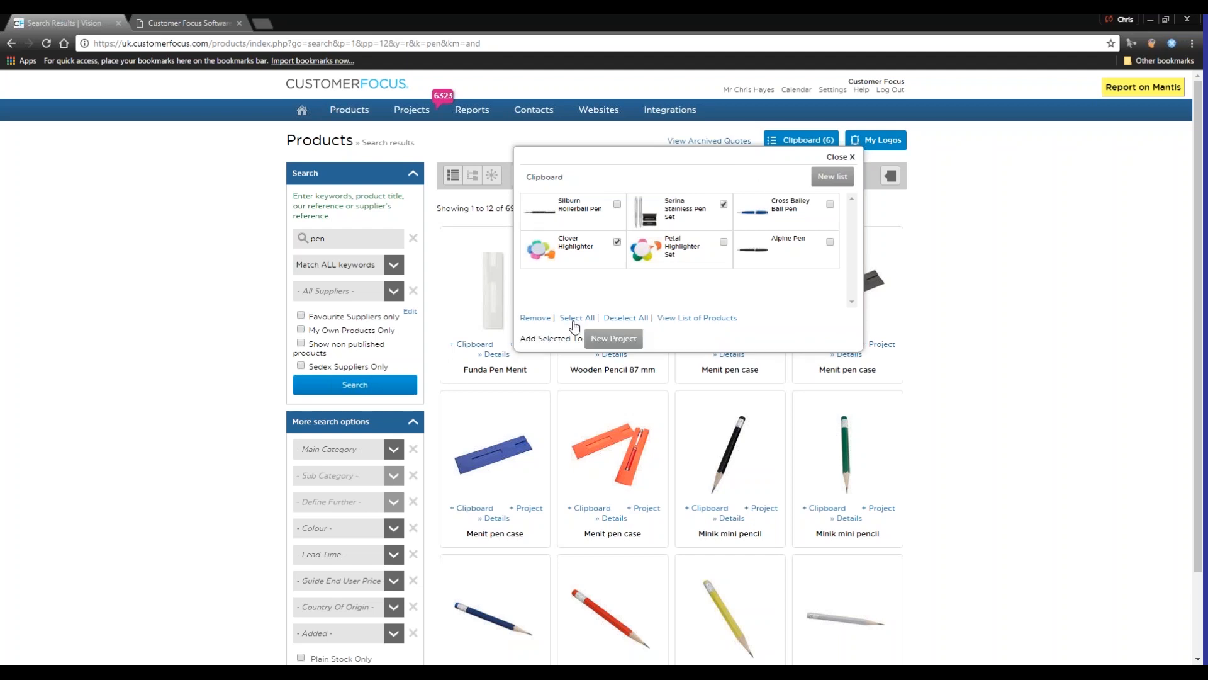
pyautogui.click(537, 318)
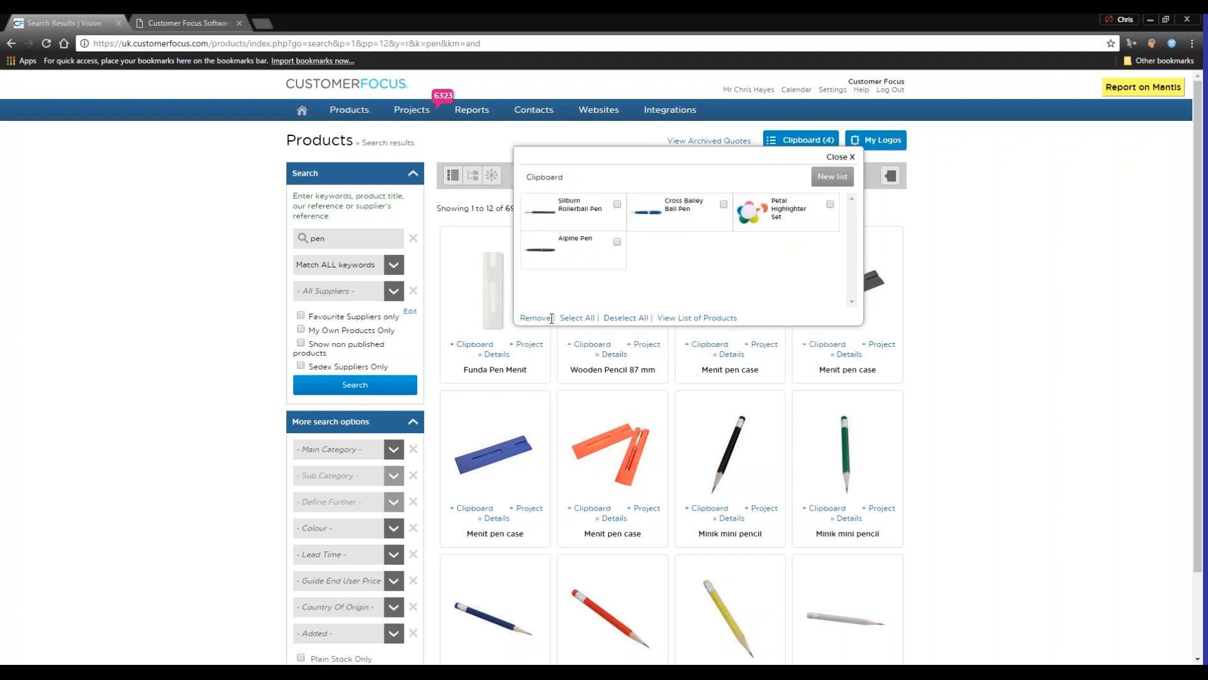
pyautogui.click(590, 319)
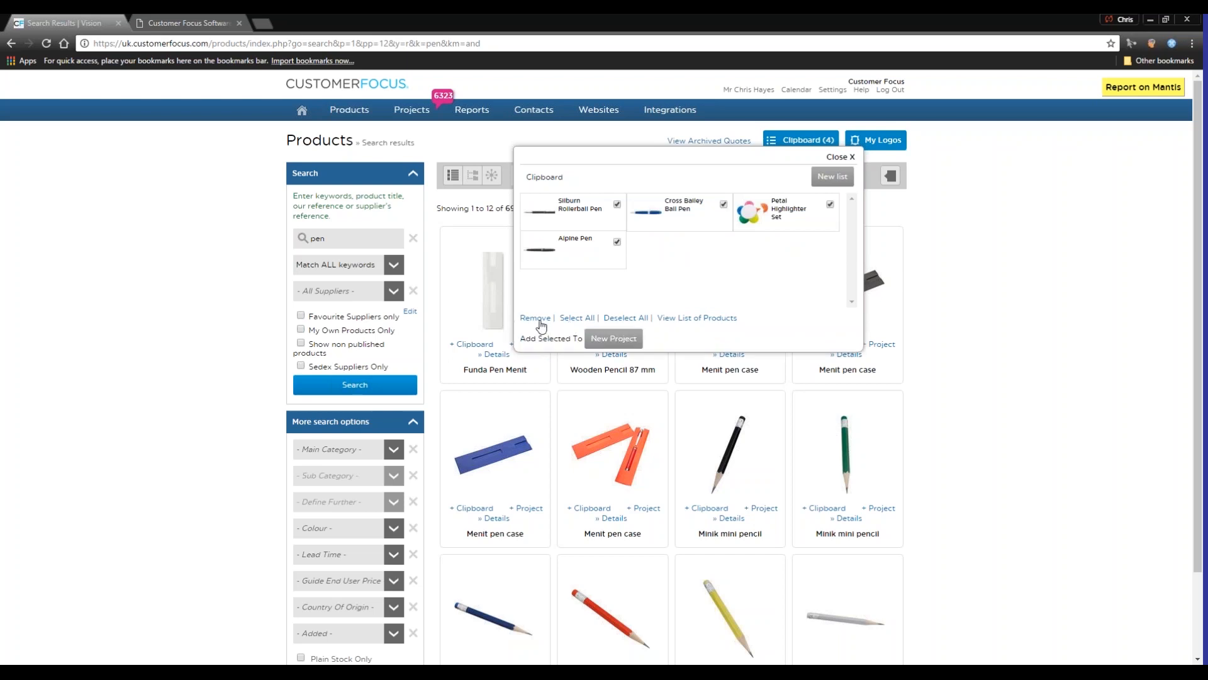
pyautogui.click(841, 157)
# Start a new project with the subject "Demo 21 3 17"
pyautogui.moveTo(413, 113)
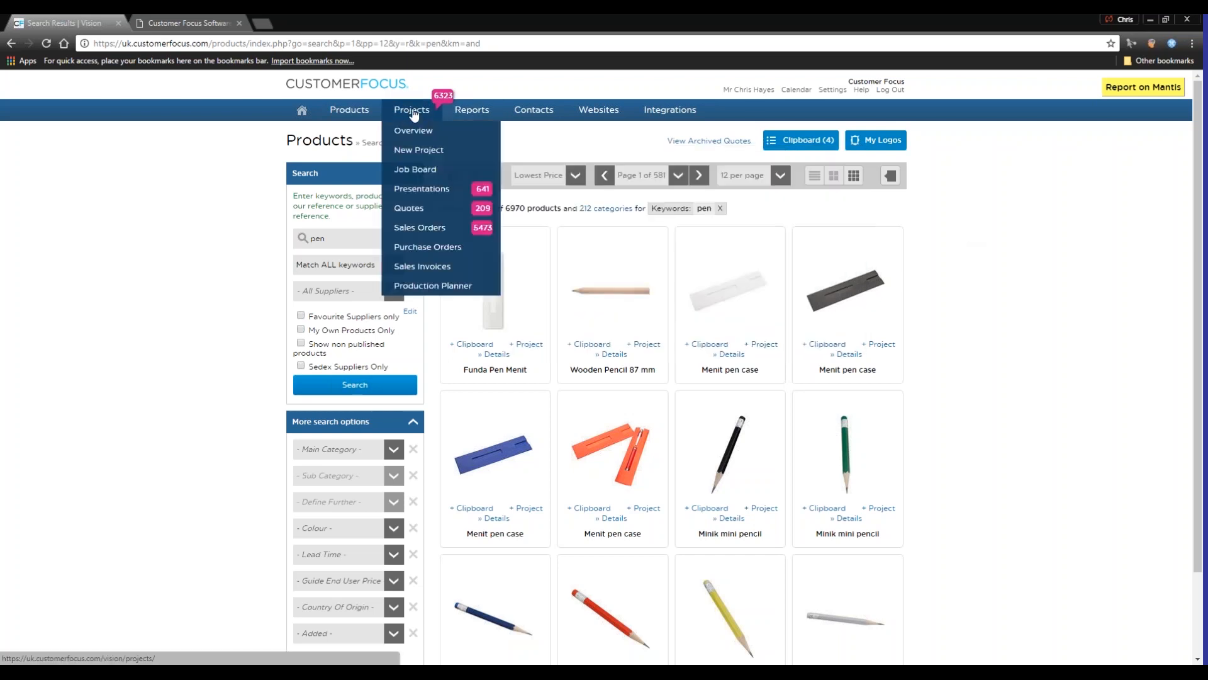
pyautogui.click(430, 153)
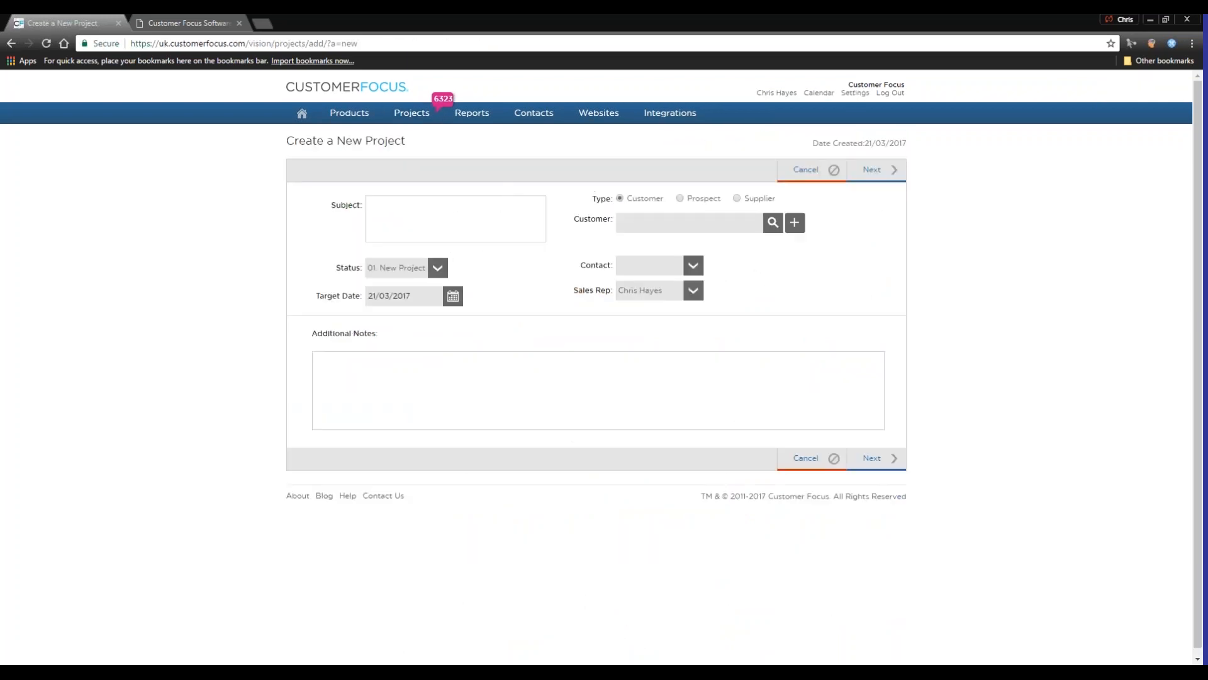
pyautogui.write('Demo 21 3 17')
# Search the customers for "dancing" and assign the first Dancing hippo promos record to the project
pyautogui.click(773, 222)
pyautogui.write('dancing')
pyautogui.click(875, 236)
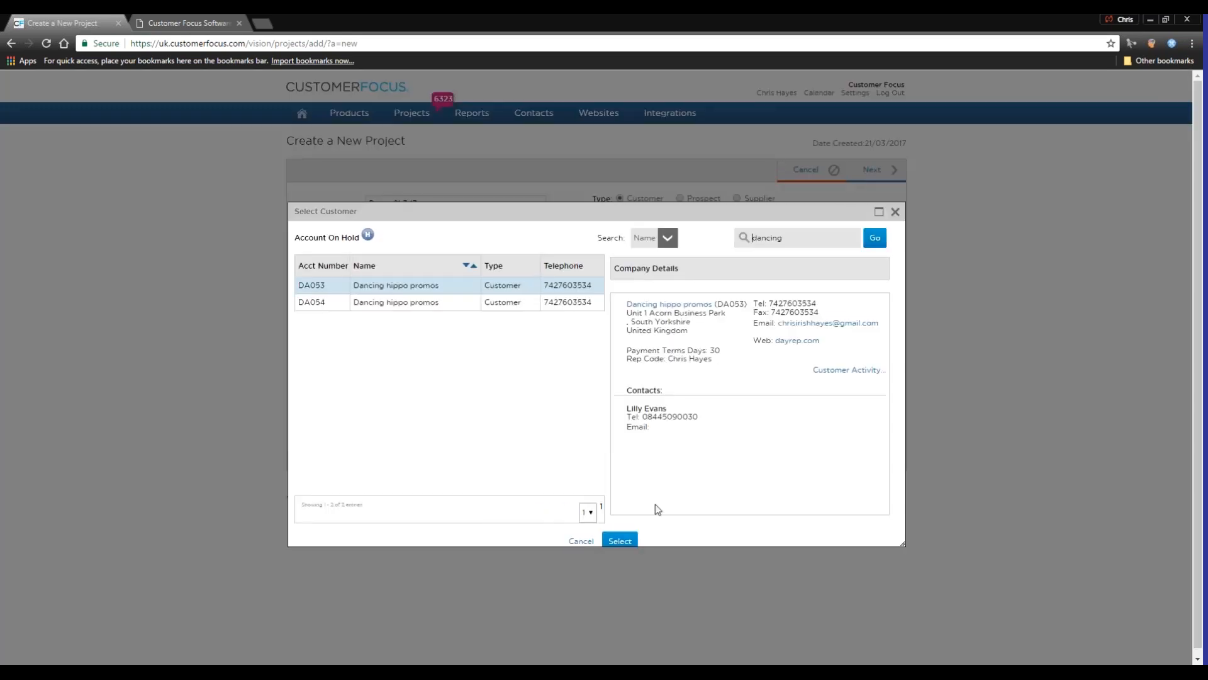
pyautogui.click(620, 540)
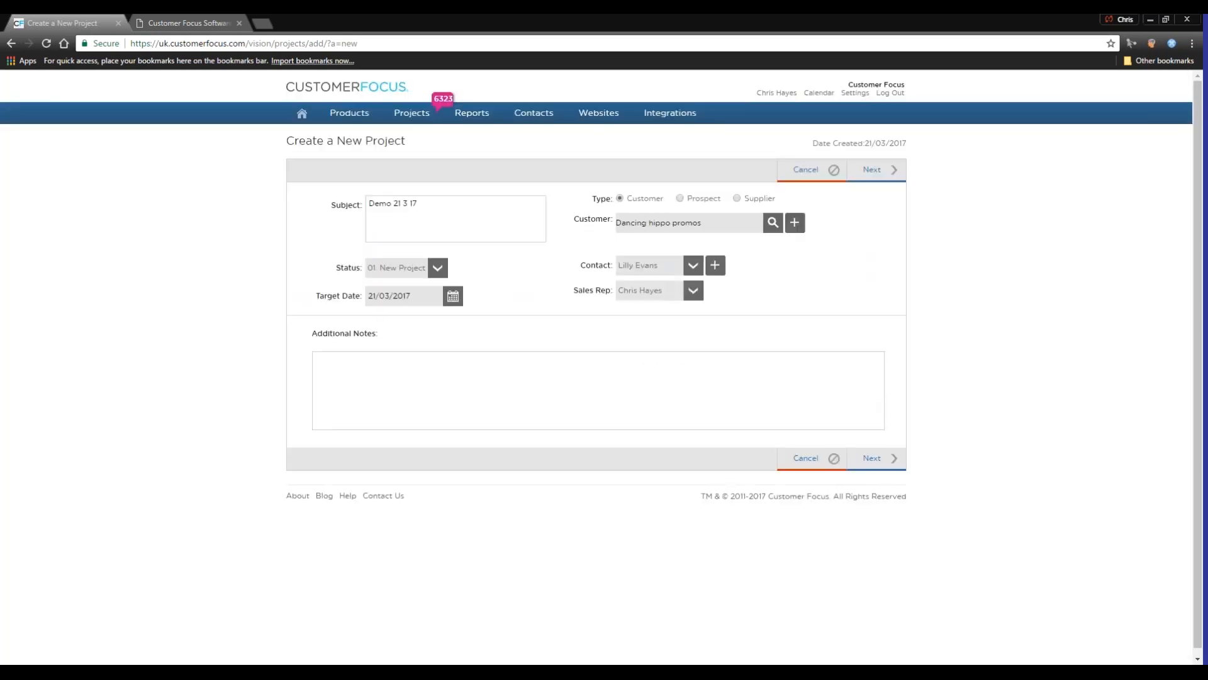
# Set the project's target date to 31/03/2017 and create a presentation from the project
pyautogui.click(452, 297)
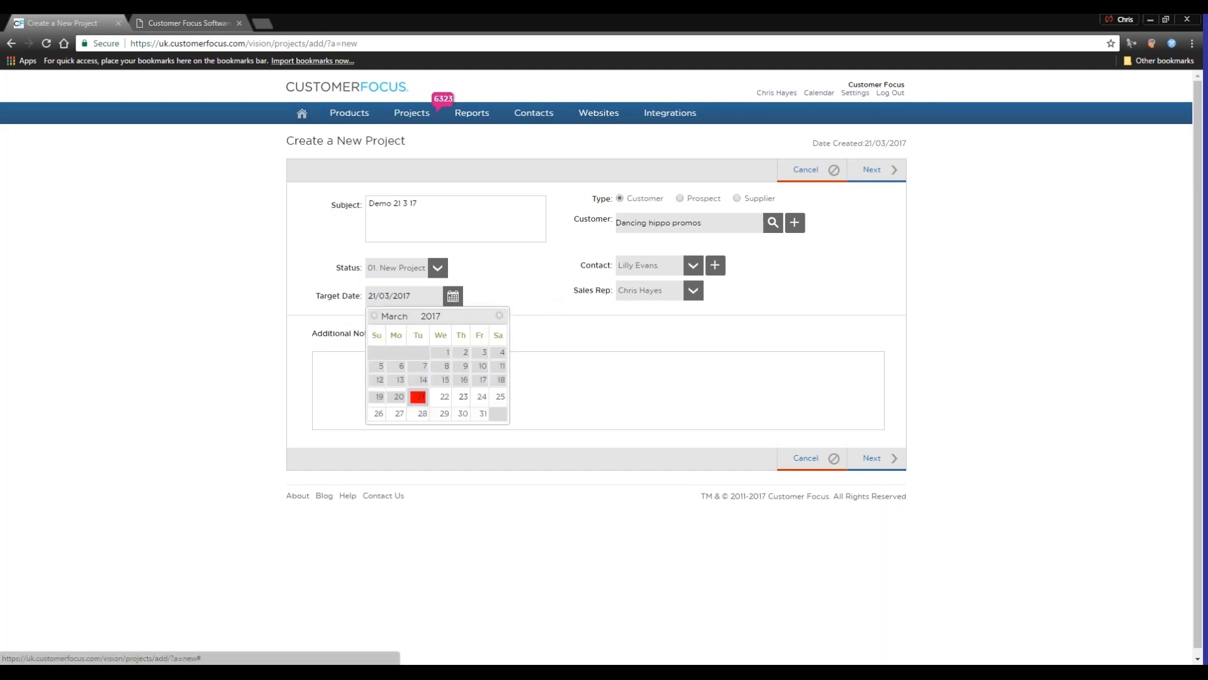
pyautogui.click(476, 416)
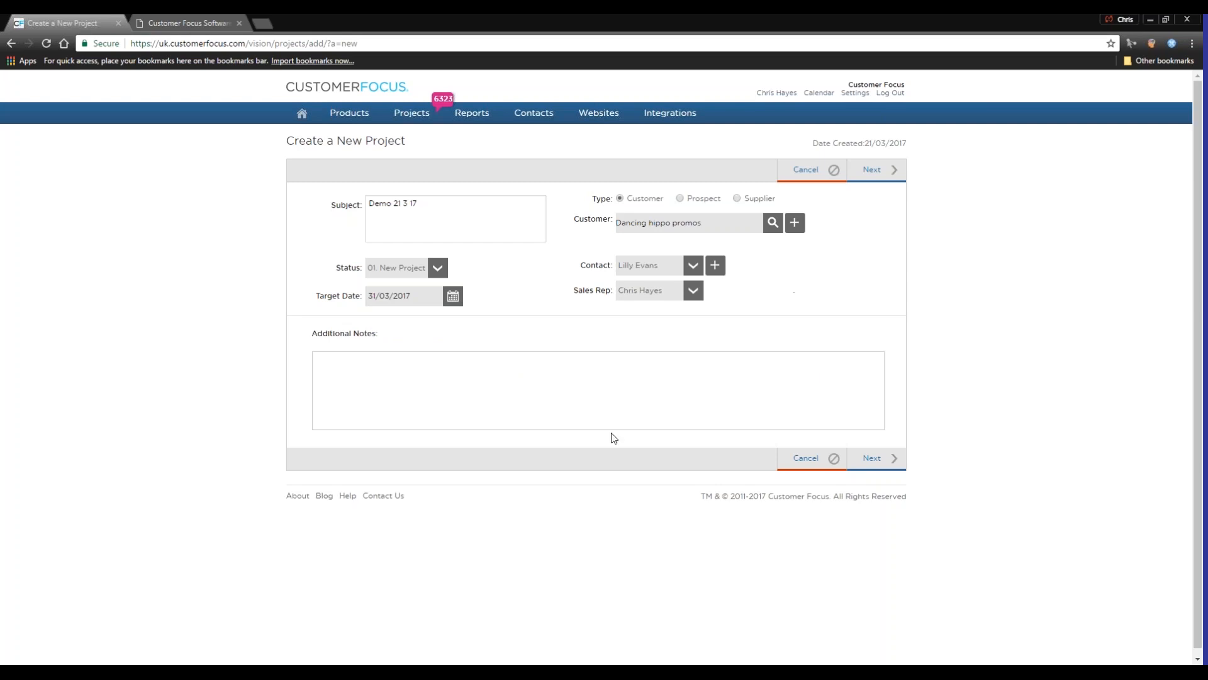
pyautogui.moveTo(882, 170)
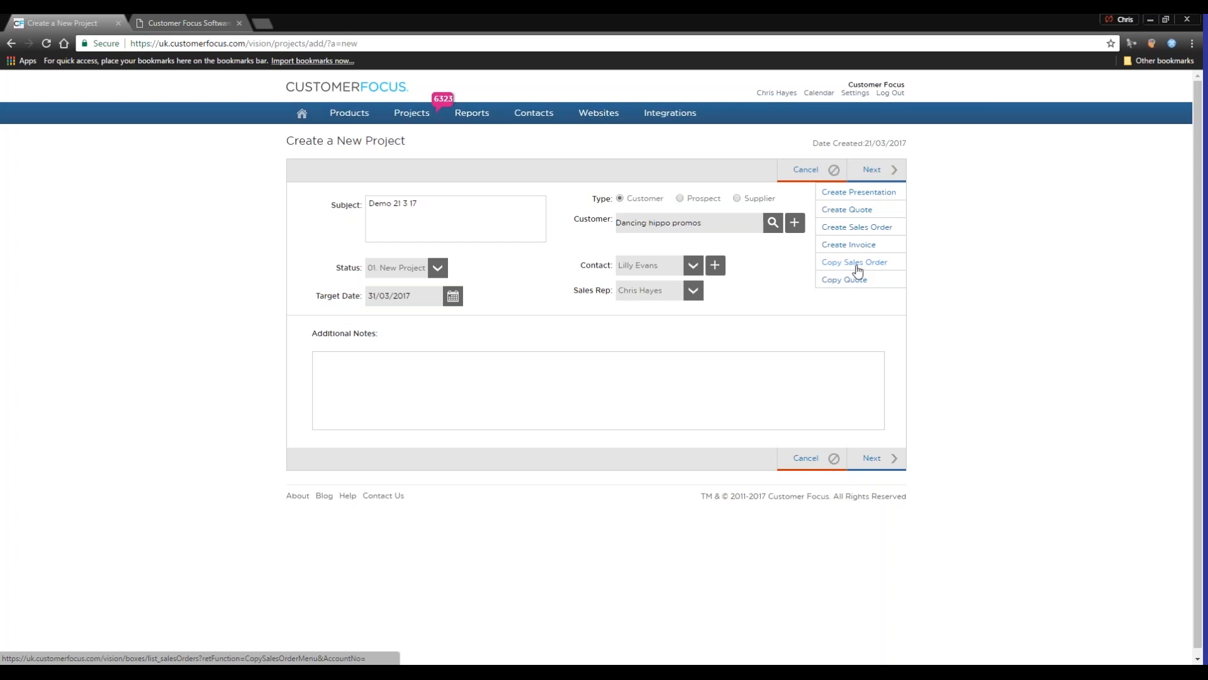
pyautogui.click(862, 193)
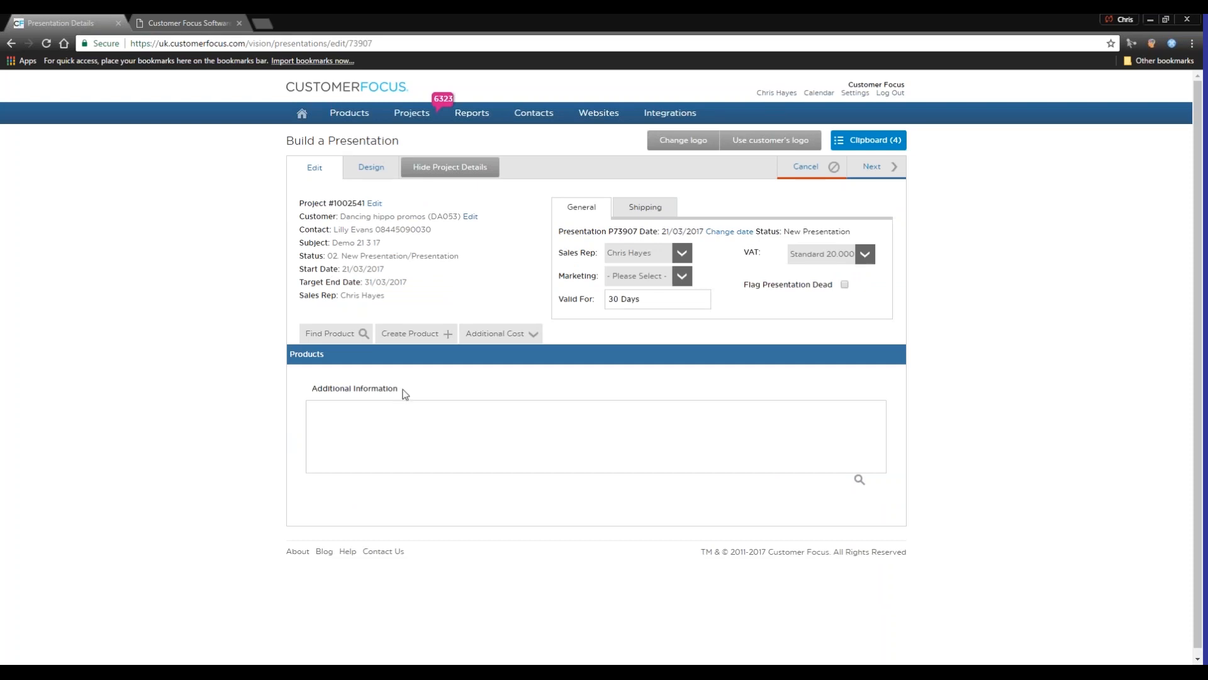
# Examine the presentation's Find Product and Create Product forms, closing each without adding a product
pyautogui.click(325, 335)
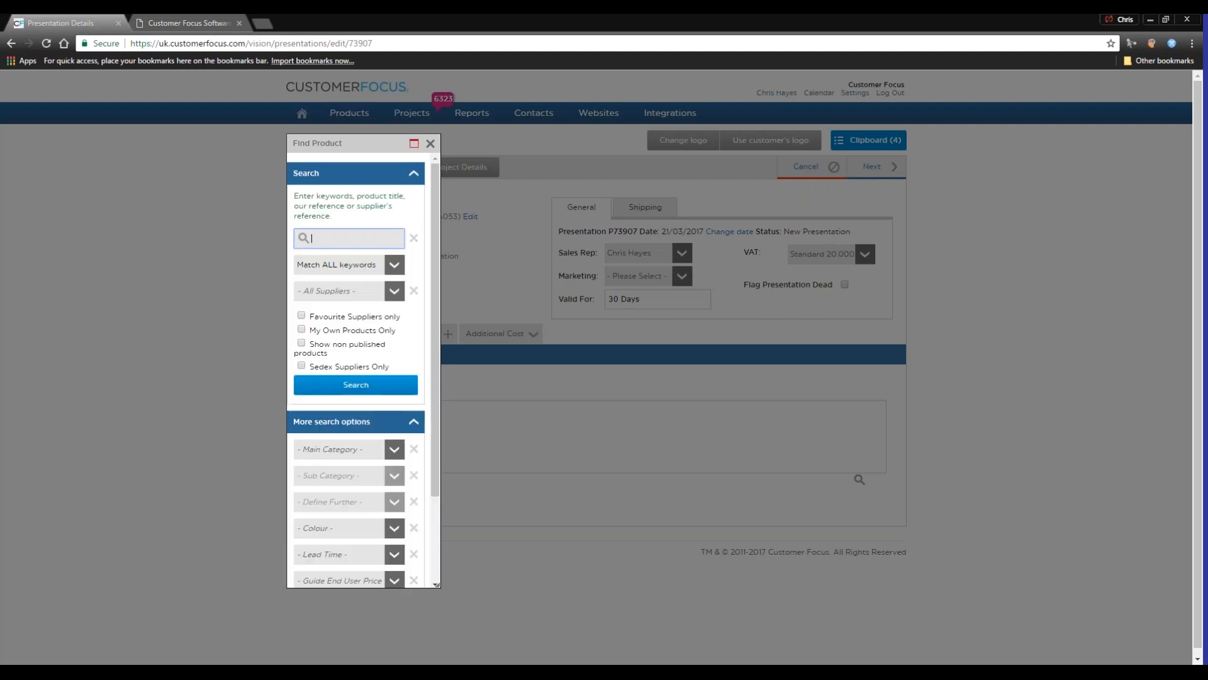
pyautogui.click(430, 146)
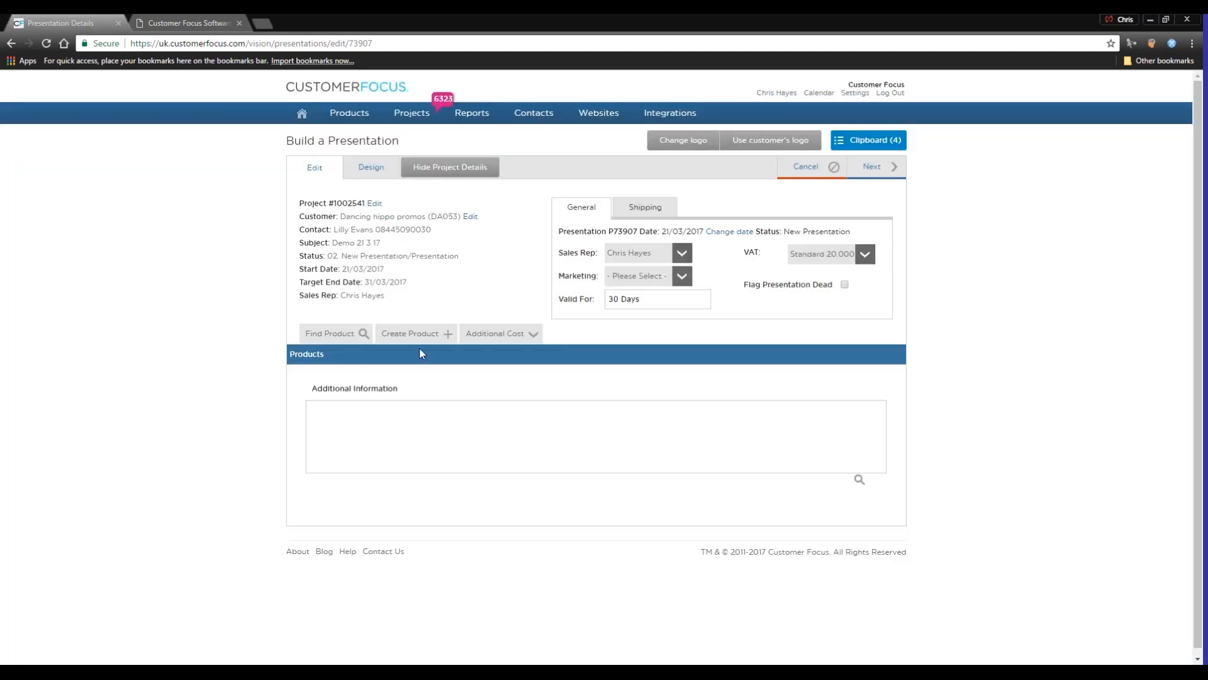
pyautogui.click(432, 330)
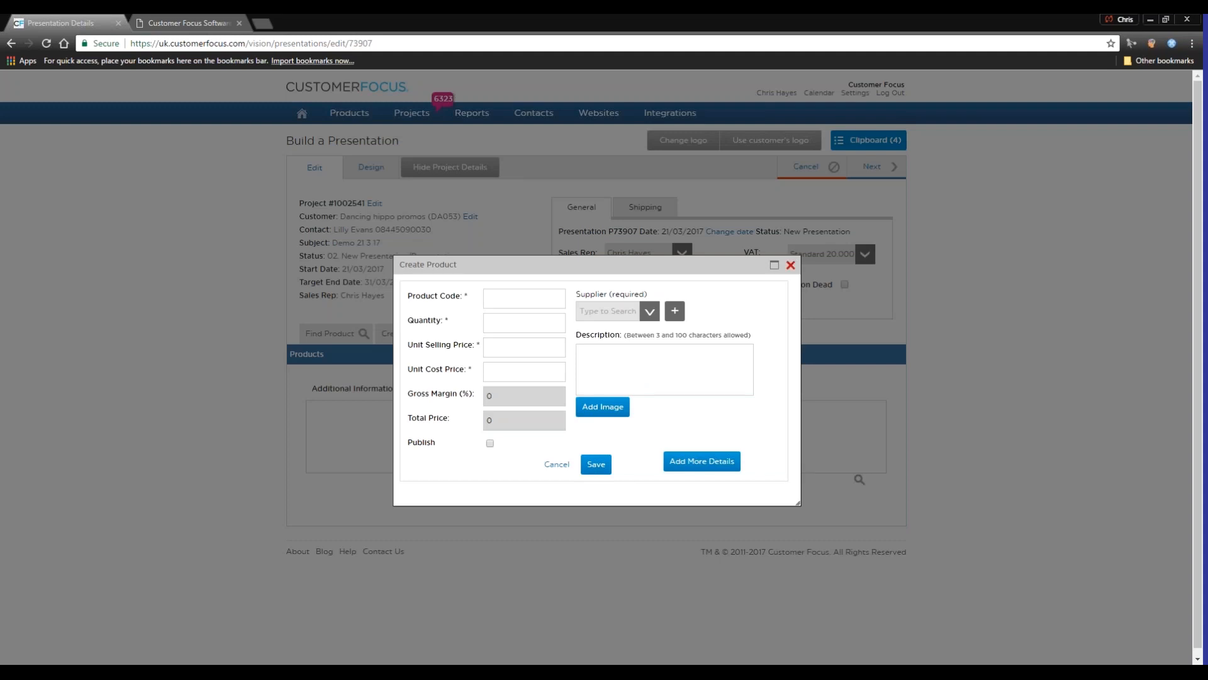
pyautogui.click(791, 265)
# Open the New Product page in a separate browser tab, examine its details form and return to the presentation
pyautogui.moveTo(349, 114)
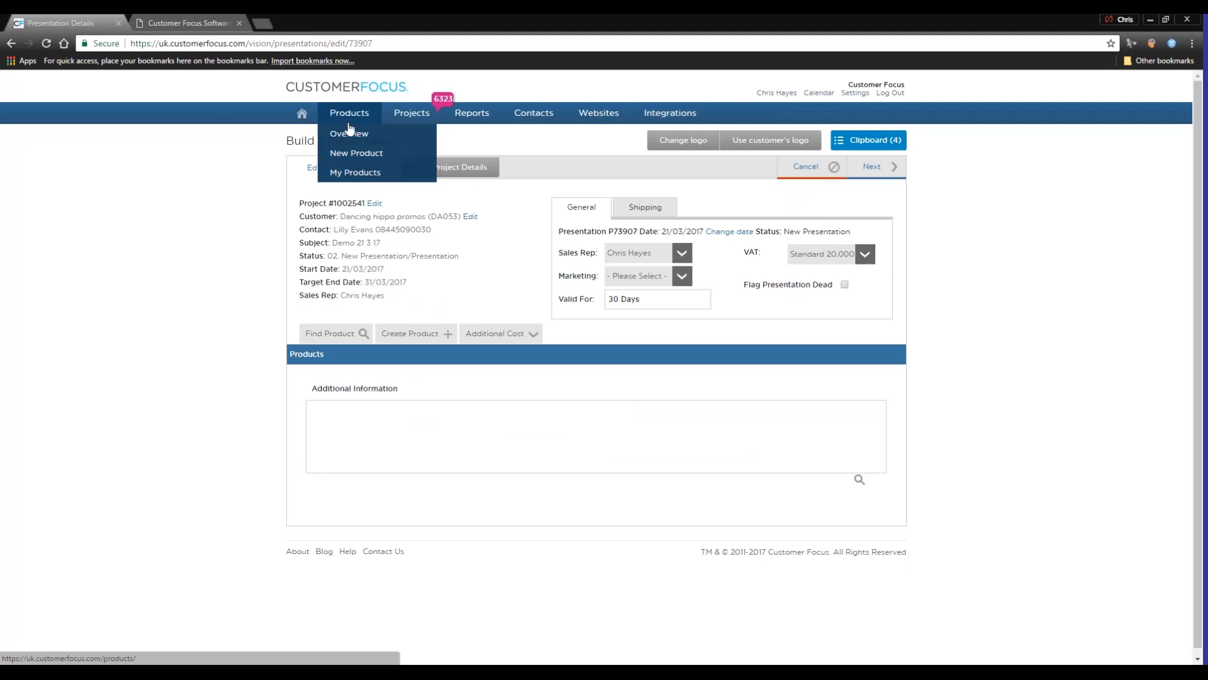
pyautogui.rightClick(350, 157)
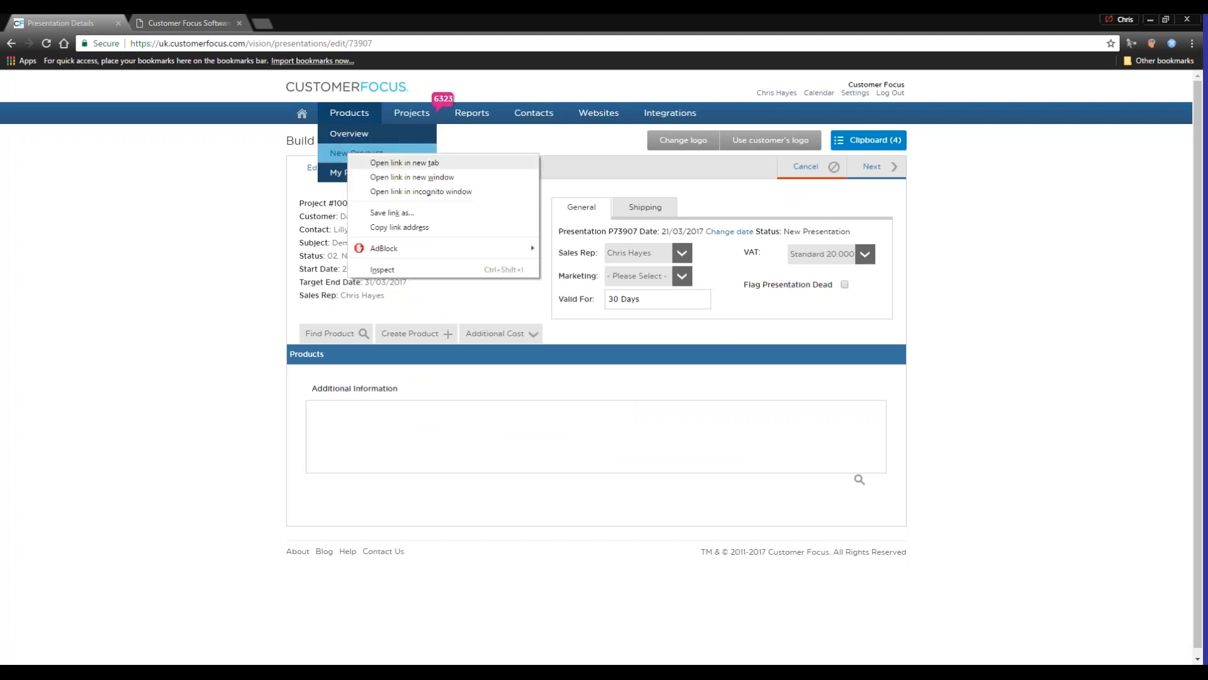
pyautogui.click(385, 162)
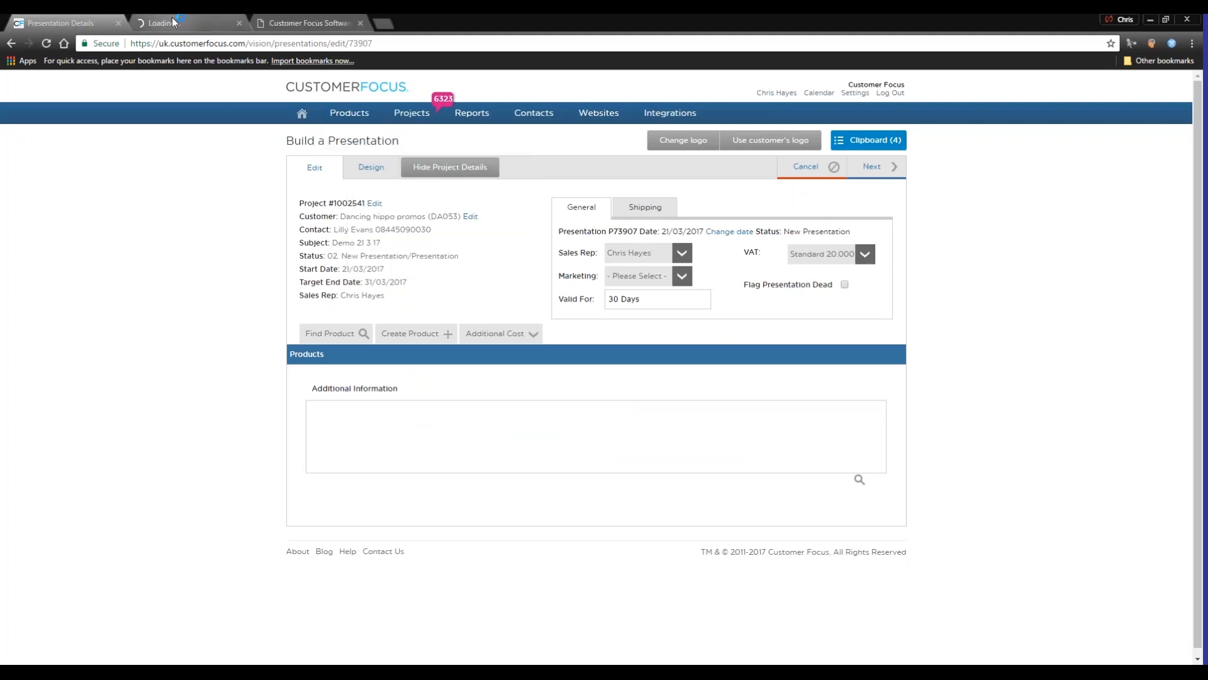
pyautogui.click(170, 23)
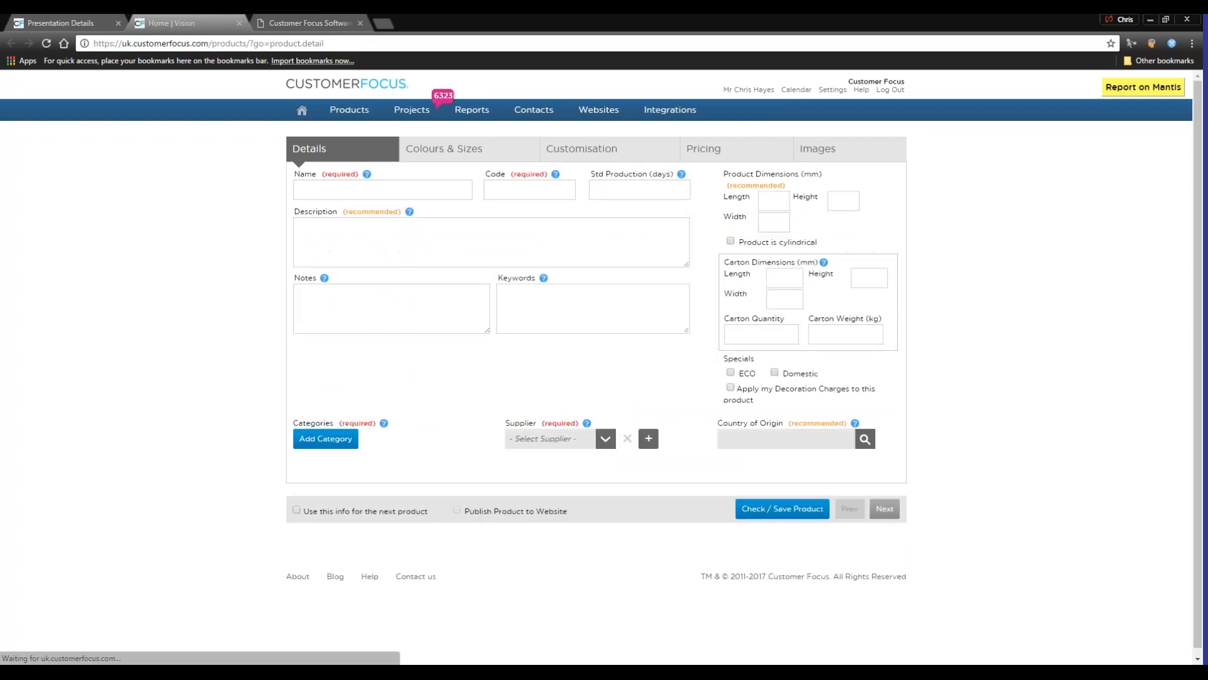
pyautogui.click(507, 190)
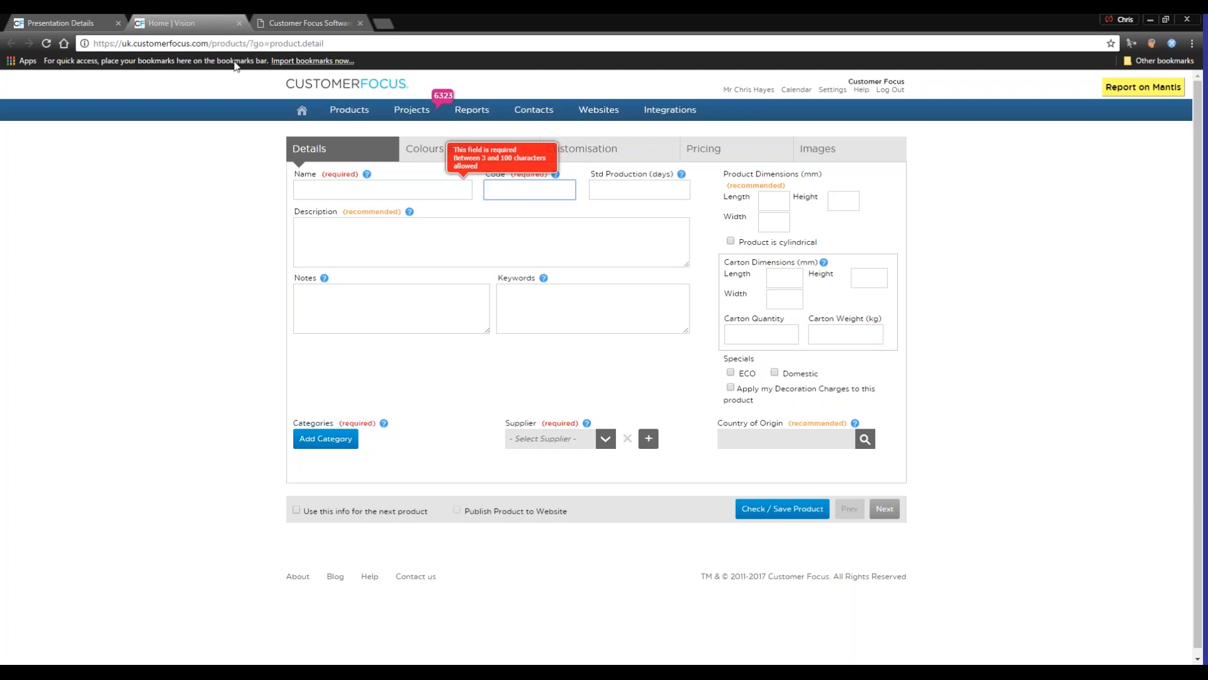
pyautogui.click(58, 16)
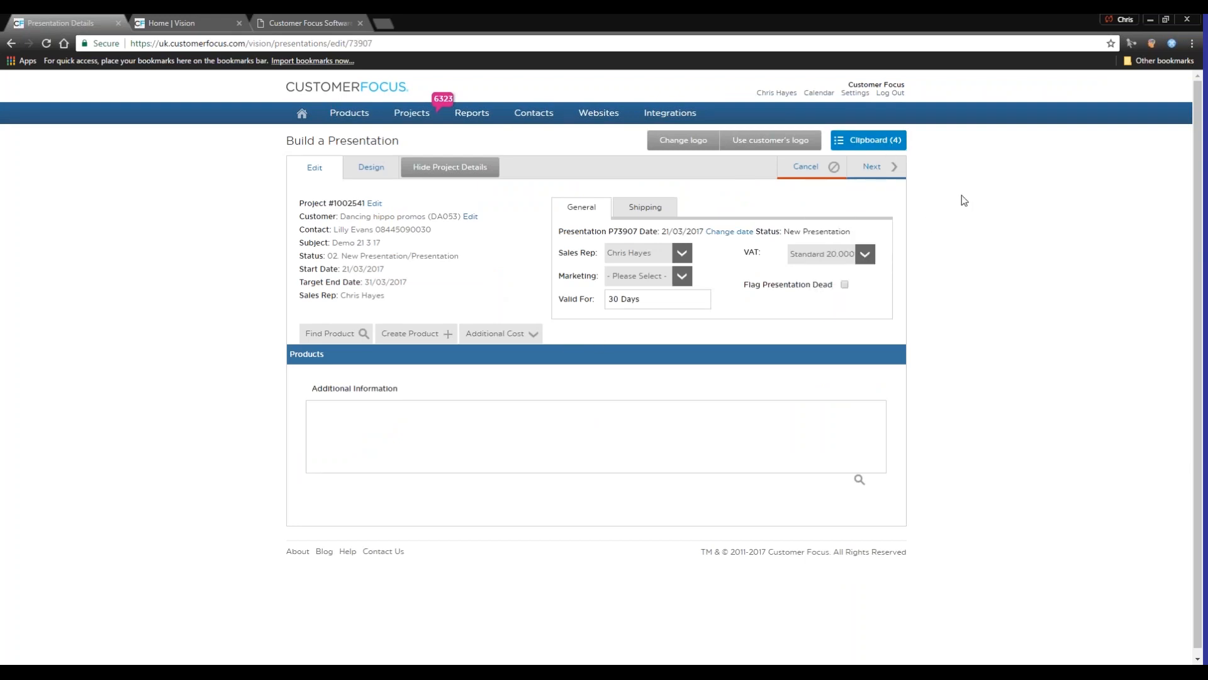
# Add the Silburn Rollerball Pen, Cross Bailey Ball Pen, Petal Highlighter Set and Alpine Pen from the clipboard to the current presentation and review them
pyautogui.click(875, 148)
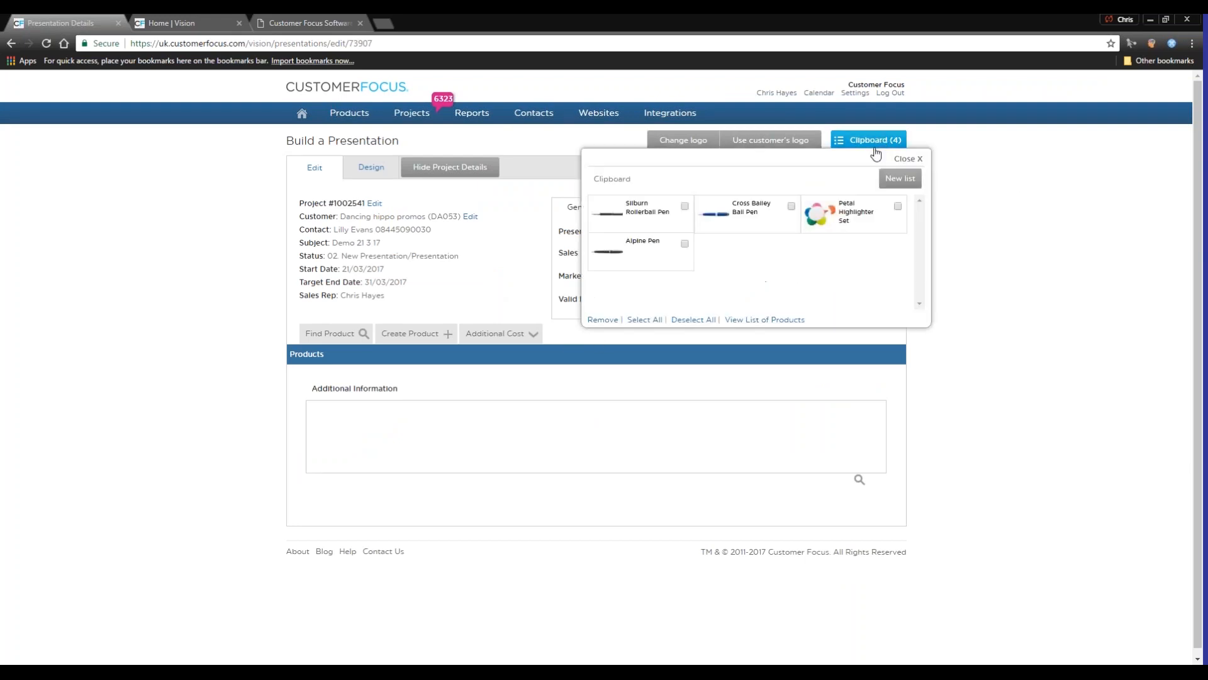
pyautogui.click(684, 207)
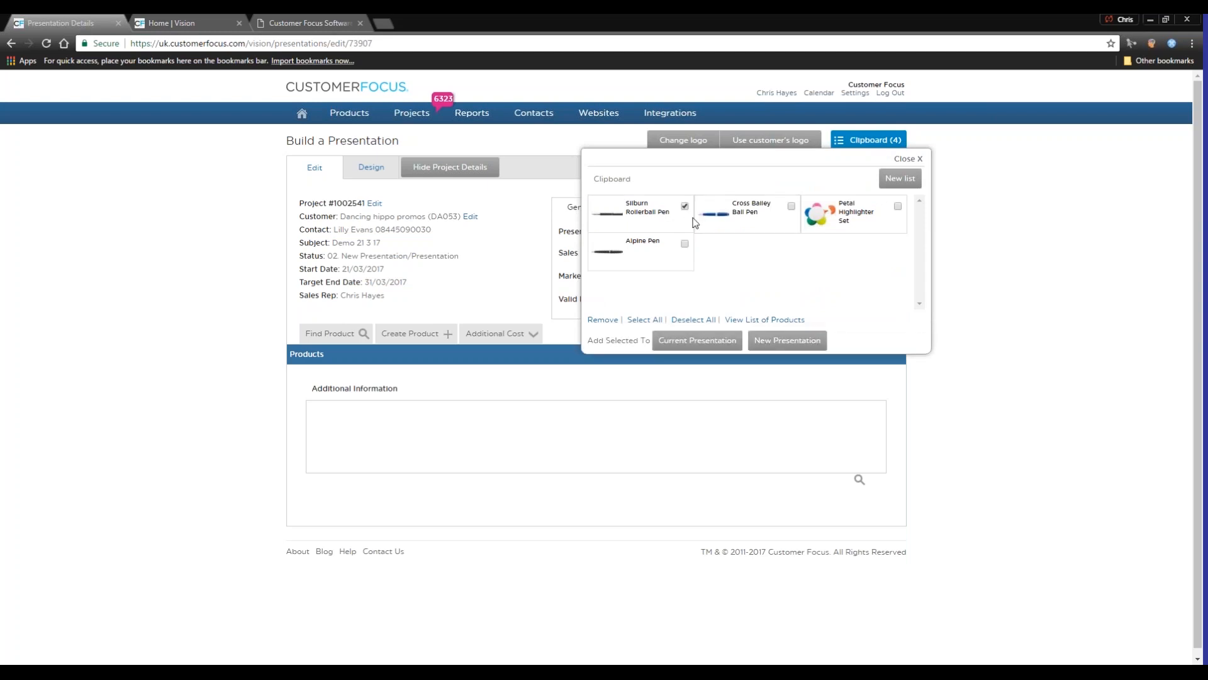
pyautogui.click(791, 206)
pyautogui.click(897, 206)
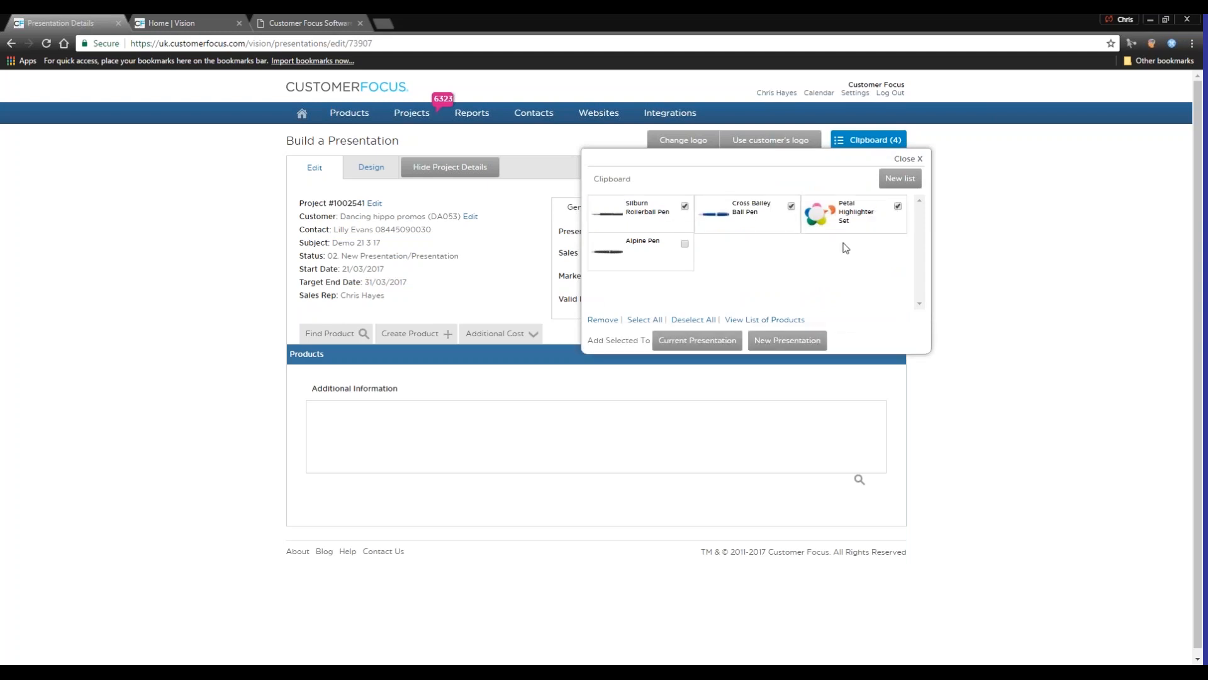
pyautogui.click(685, 245)
pyautogui.click(695, 344)
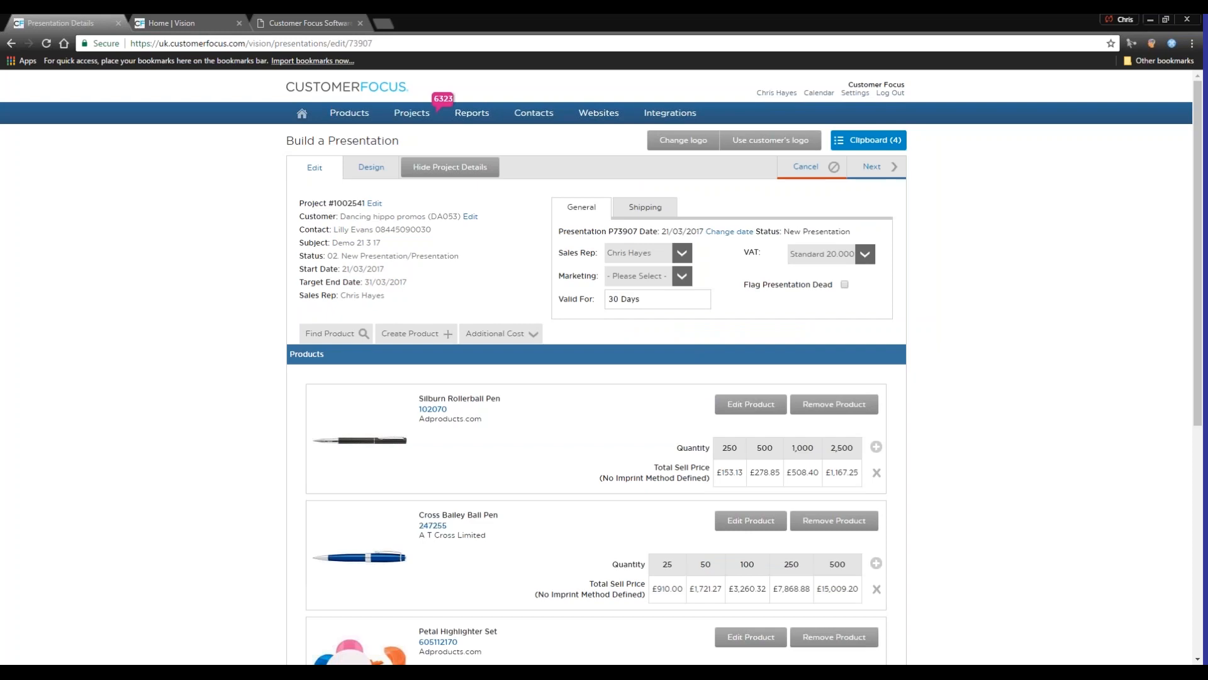
pyautogui.scroll(-5, 705, 538)
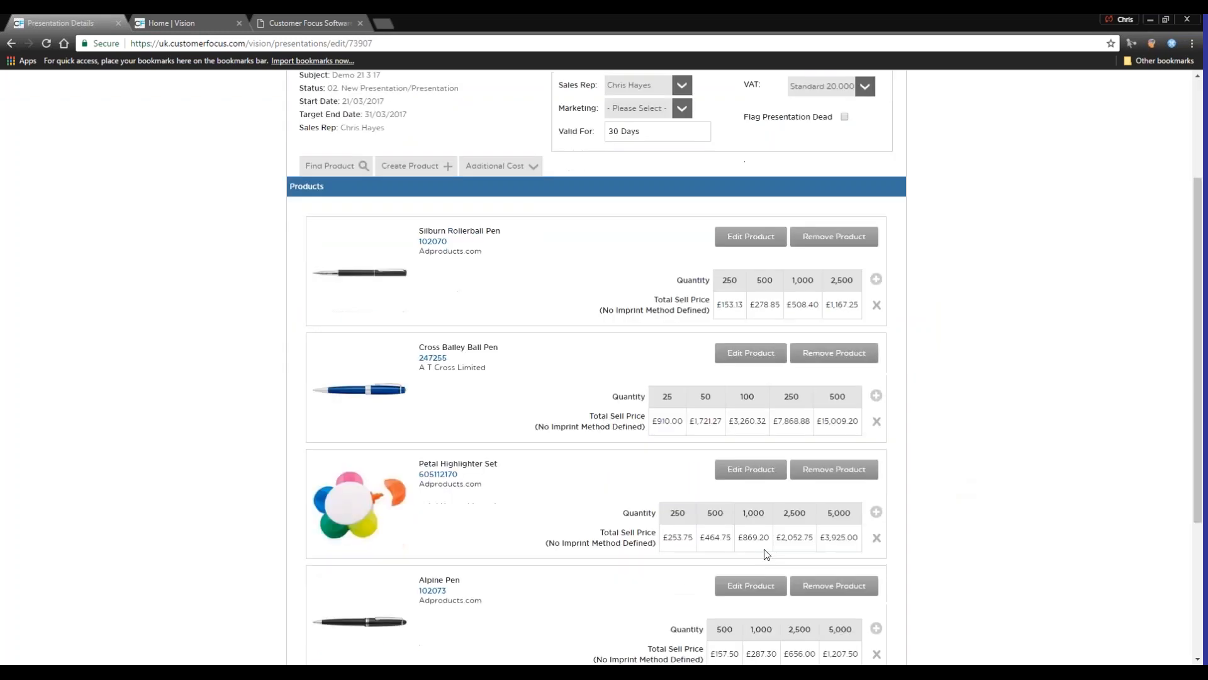
pyautogui.scroll(1, 705, 538)
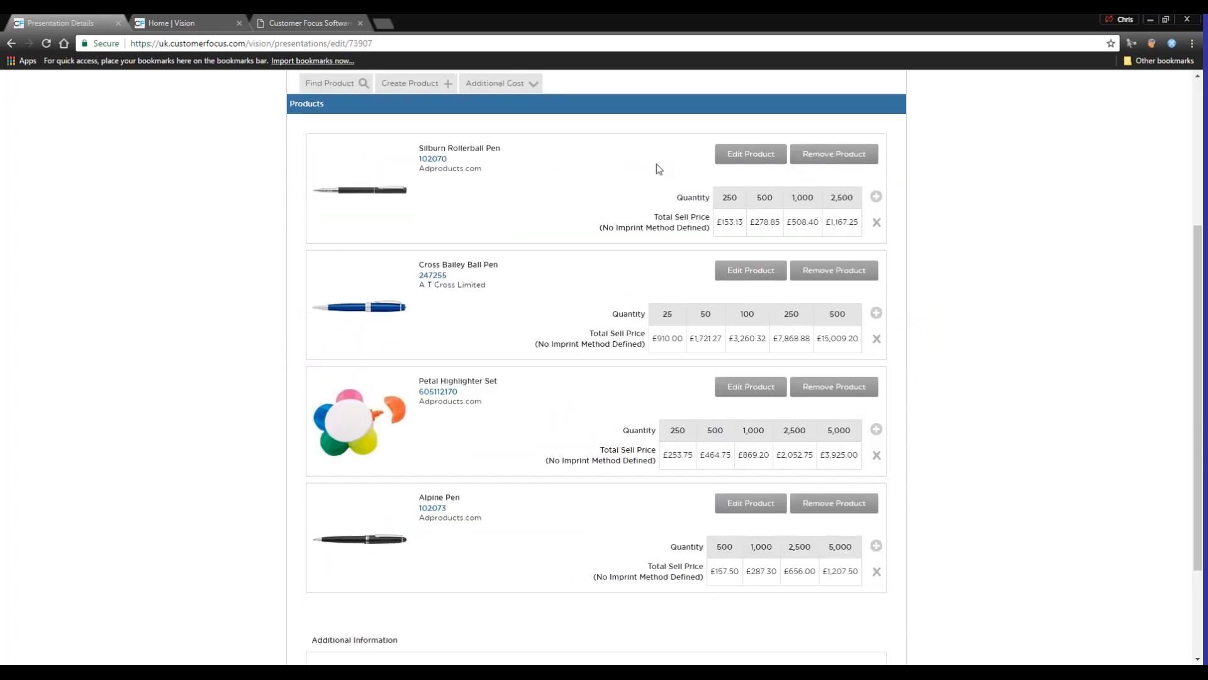
# Open the Silburn Rollerball Pen for editing, browse the available replacement logos and try to apply the customer's logo
pyautogui.click(743, 164)
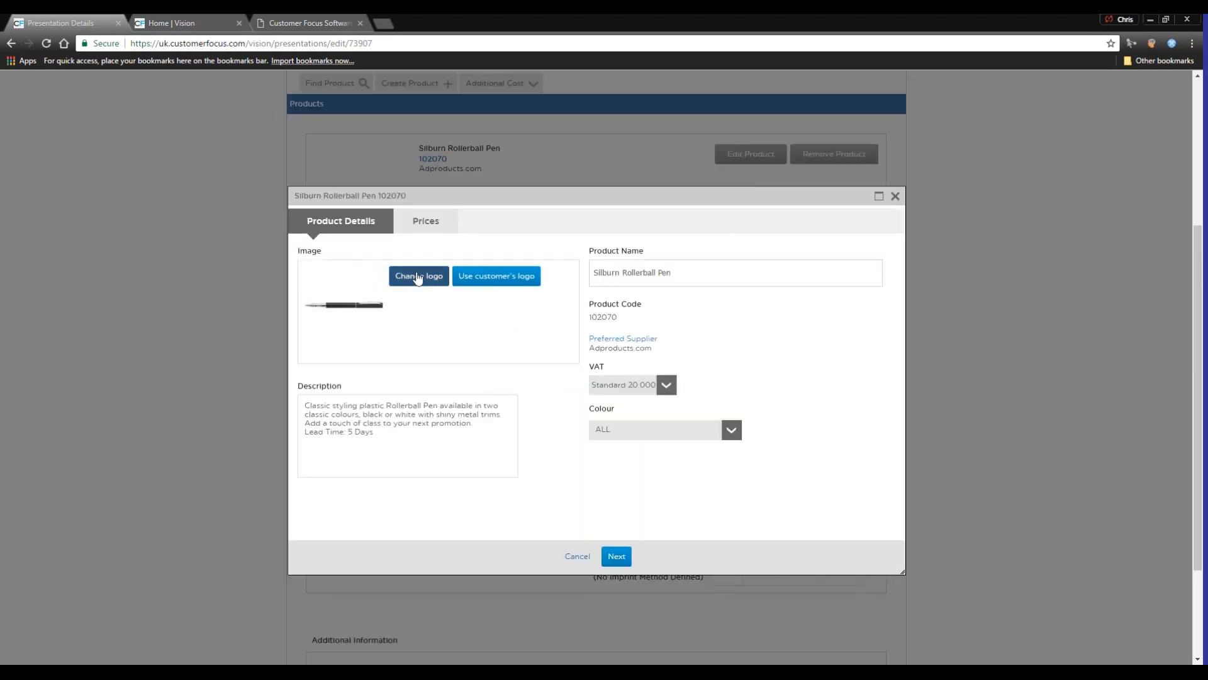
pyautogui.click(417, 277)
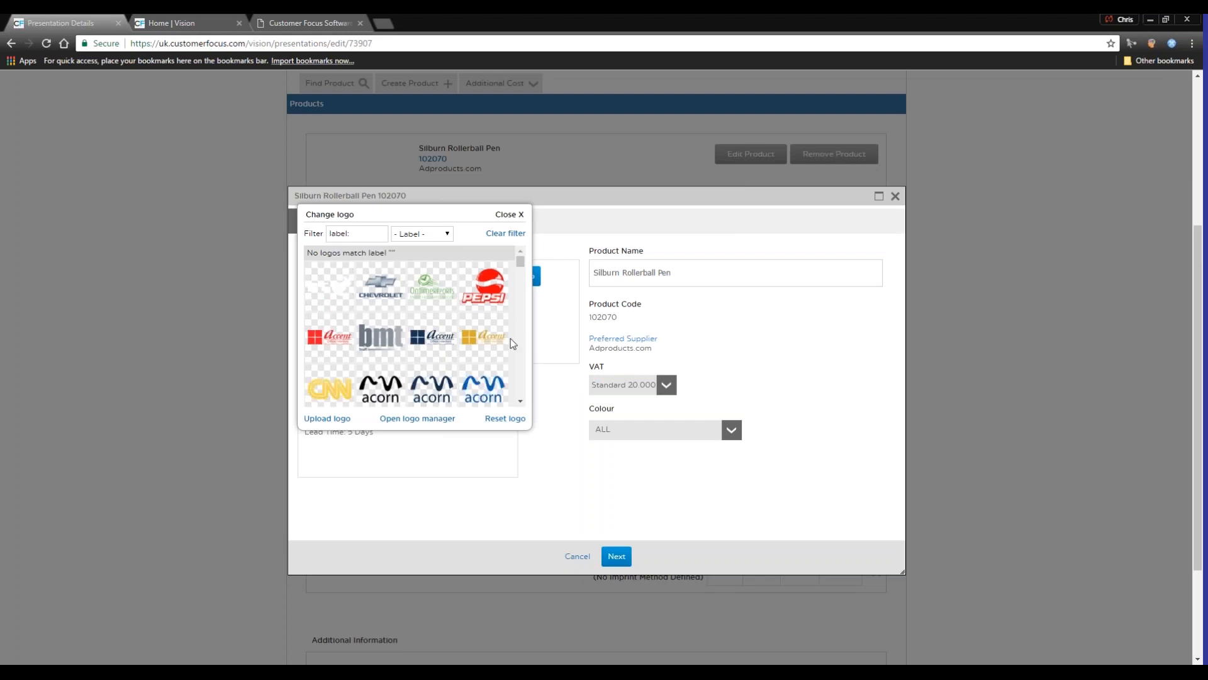
pyautogui.click(520, 215)
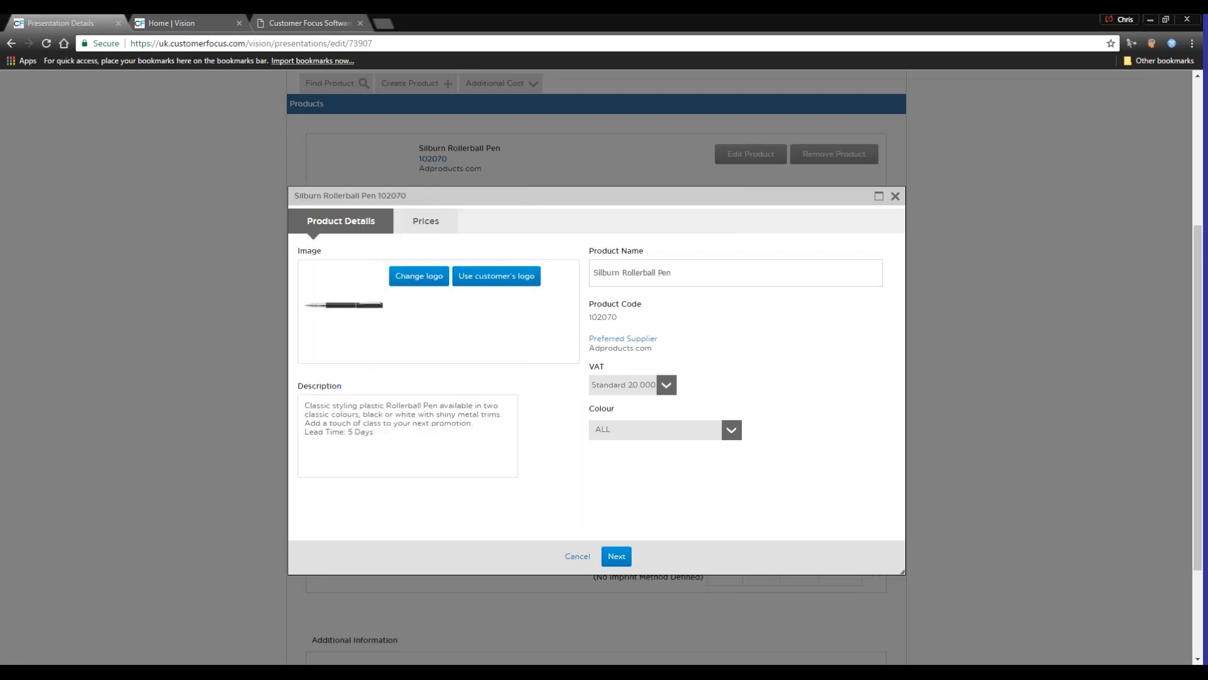
pyautogui.click(482, 285)
# Set the Silburn Rollerball Pen's imprint method to Pad with 1 colour on the Barrel and save the product
pyautogui.click(436, 227)
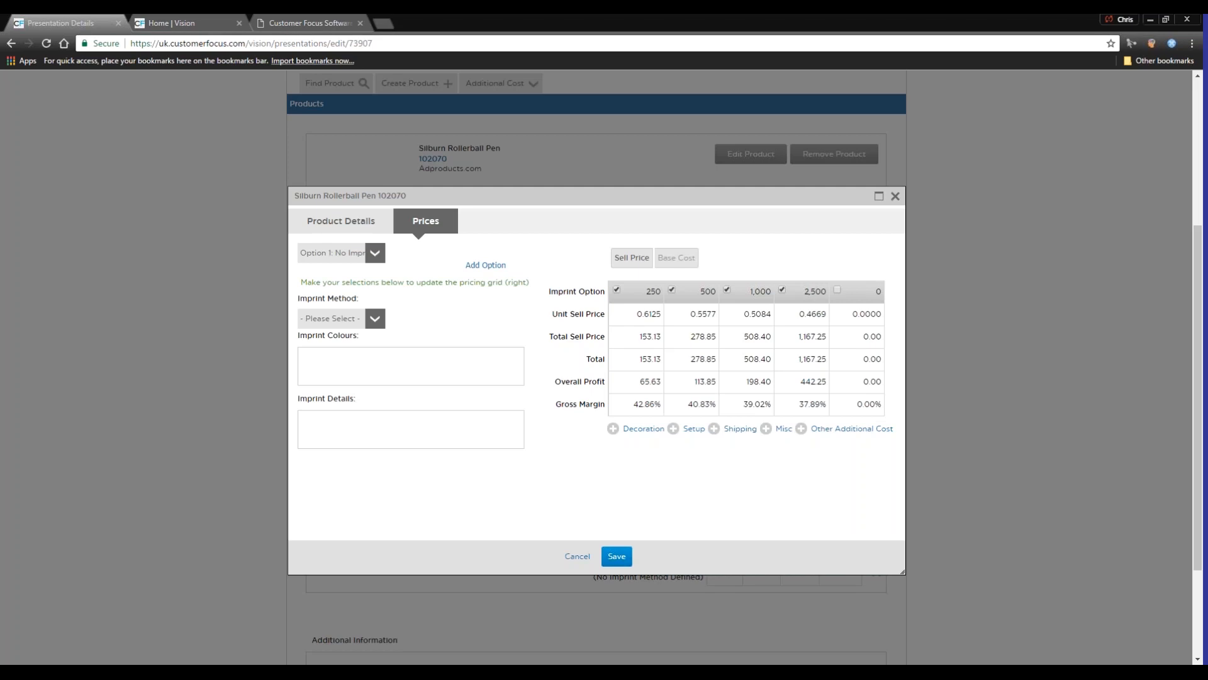
pyautogui.click(375, 318)
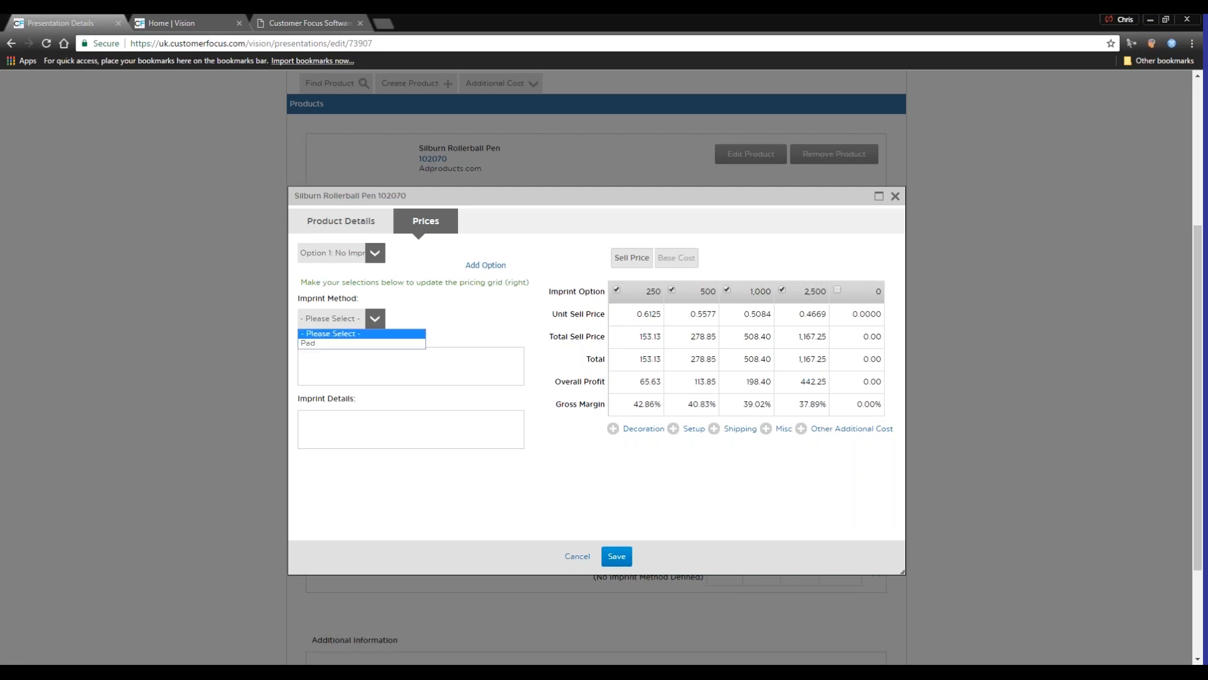
pyautogui.click(325, 344)
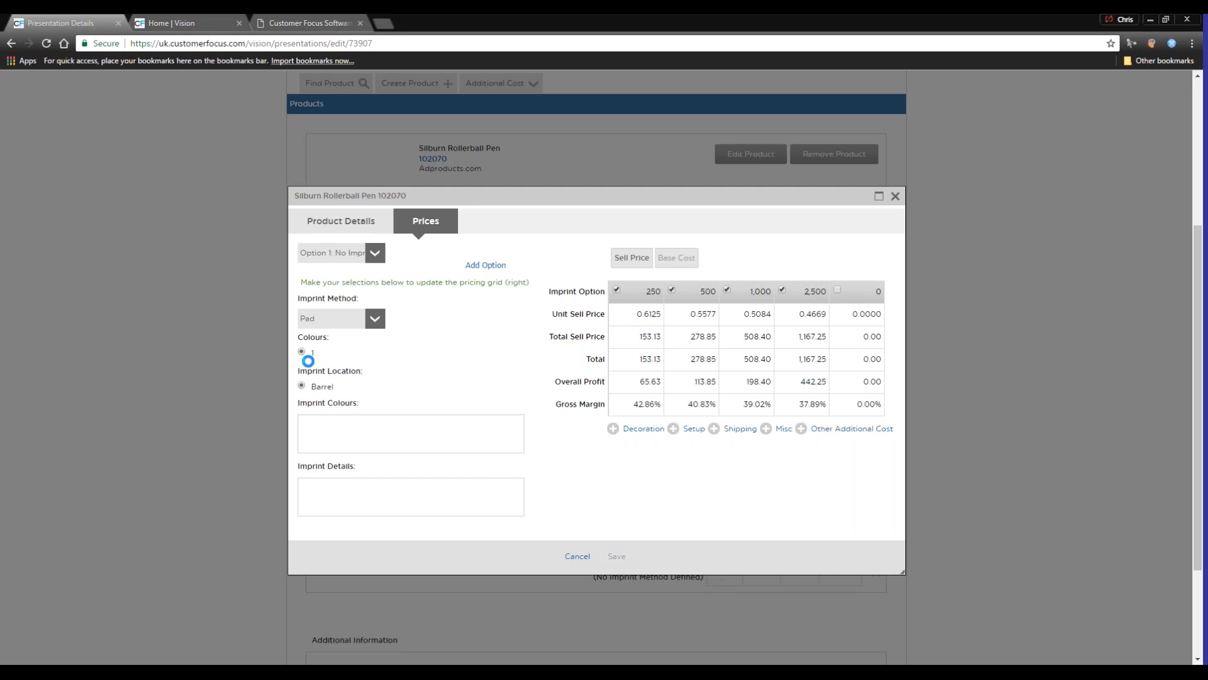
pyautogui.click(302, 385)
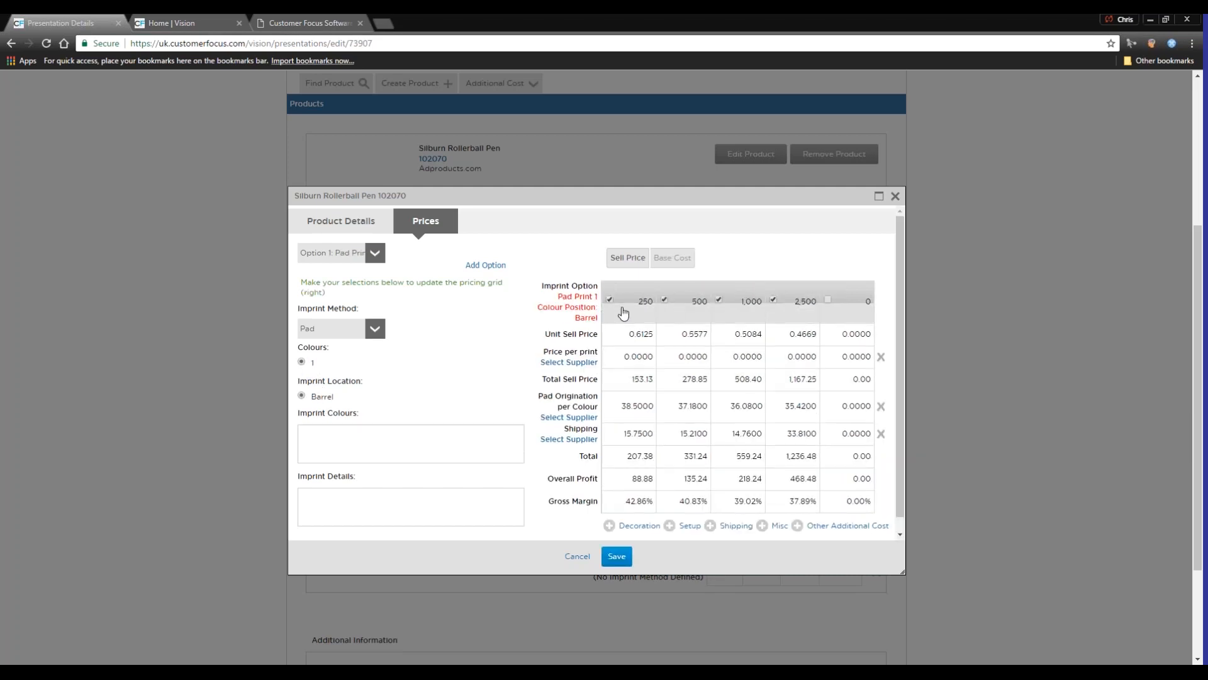
pyautogui.click(628, 551)
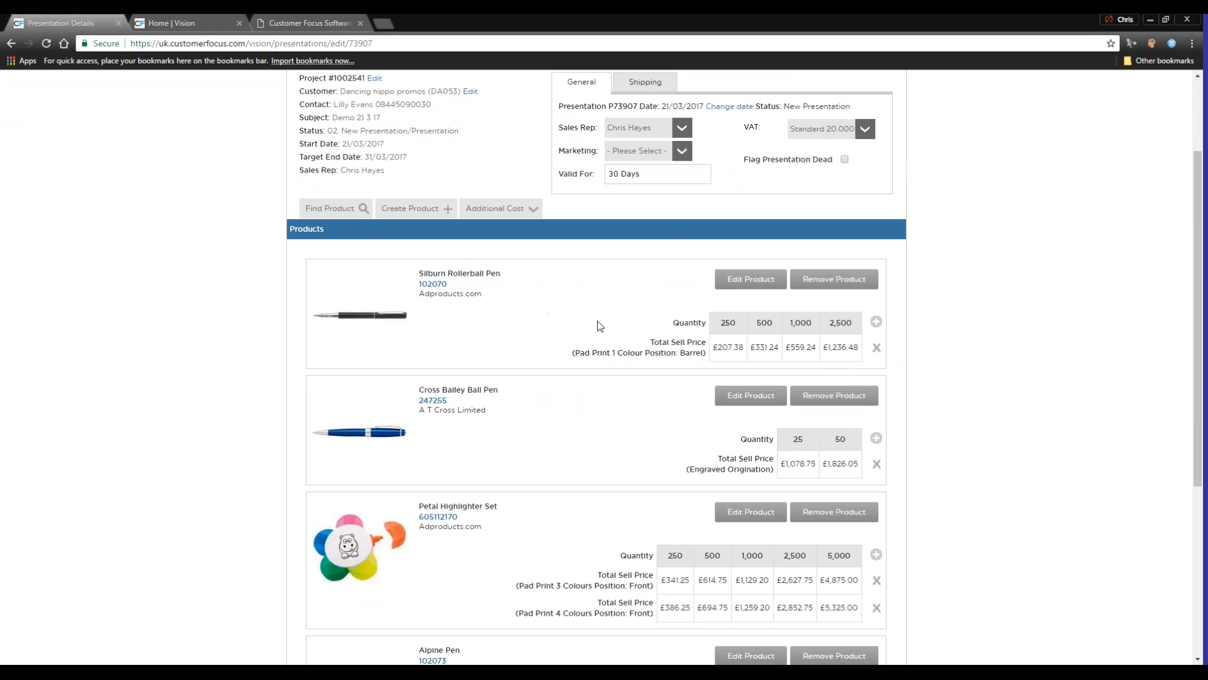
# Preview the presentation's document design and look through its pages
pyautogui.scroll(2, 596, 300)
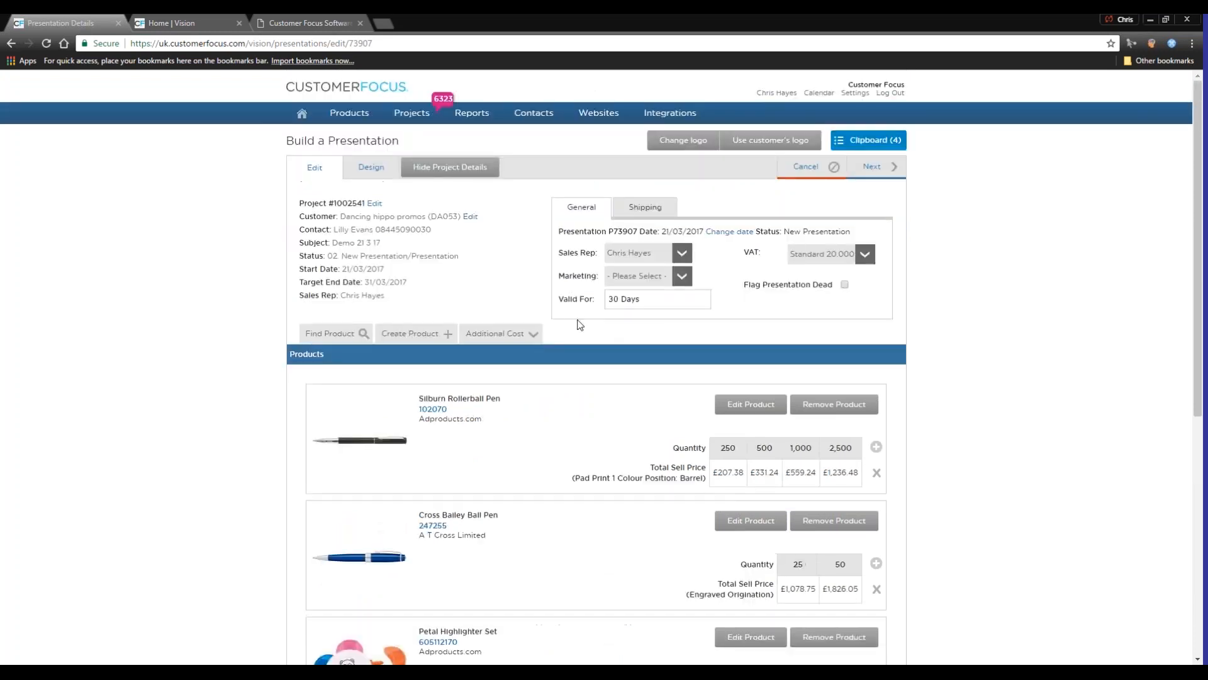
pyautogui.click(371, 167)
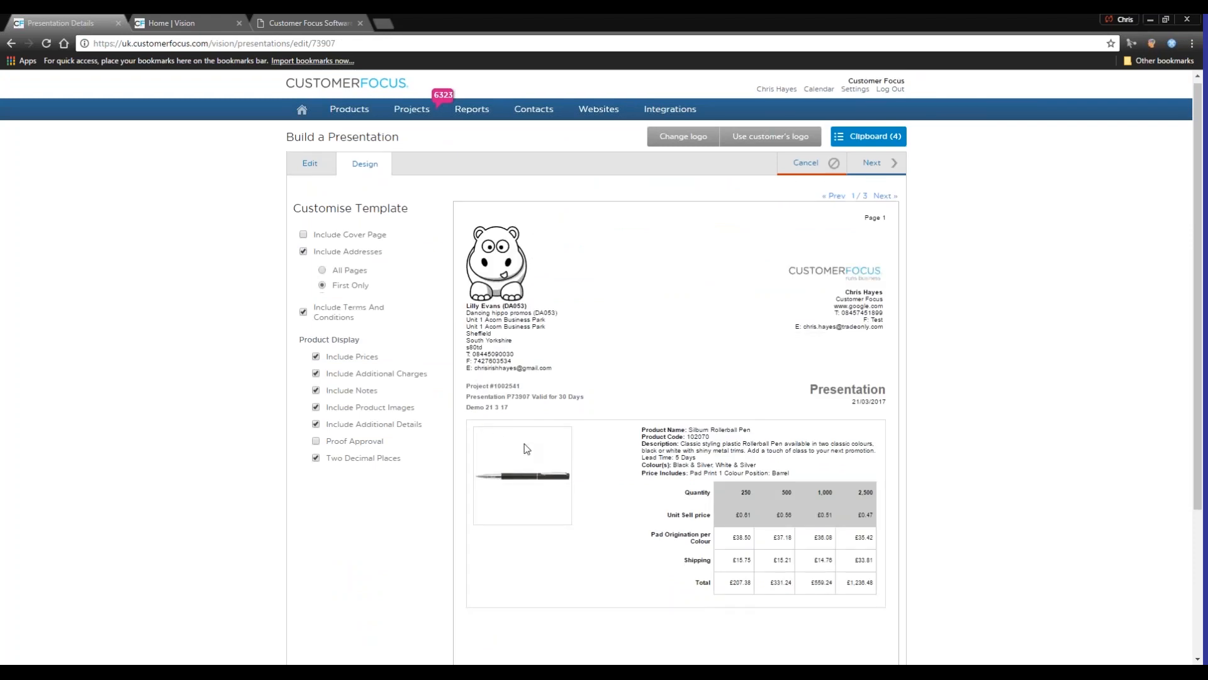
pyautogui.scroll(-3, 542, 415)
pyautogui.scroll(2, 593, 480)
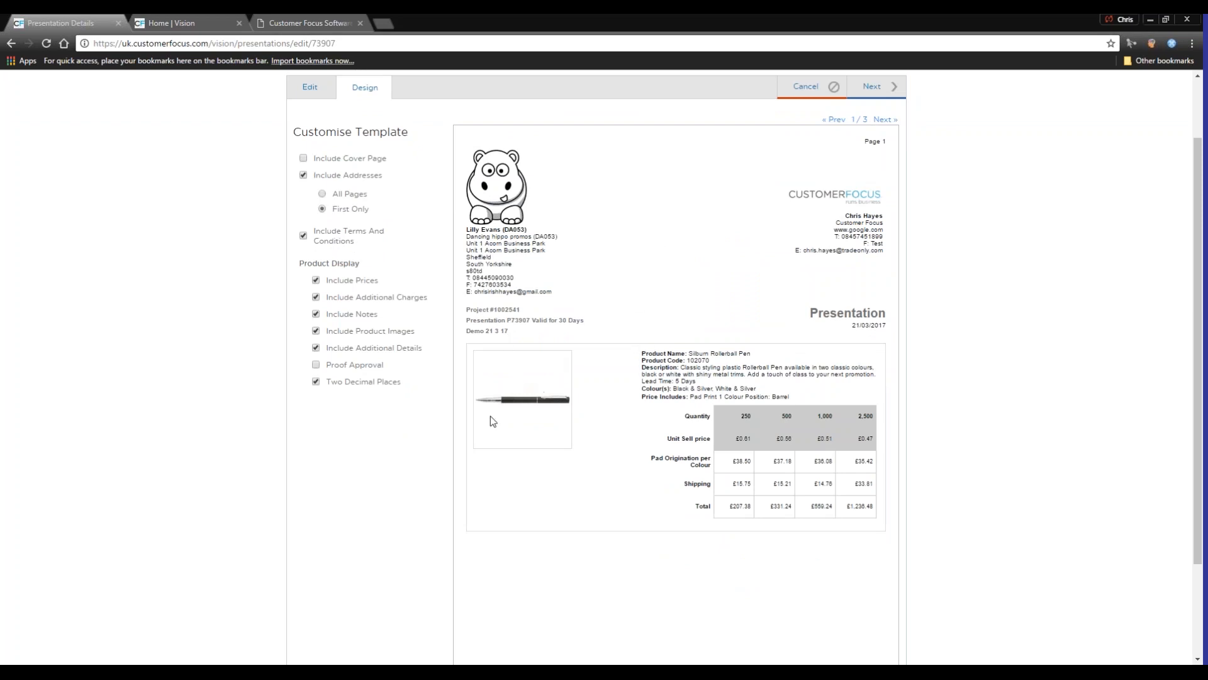
pyautogui.click(885, 119)
# Copy the presentation to a quote and open the new quotation for editing from the project overview
pyautogui.moveTo(881, 171)
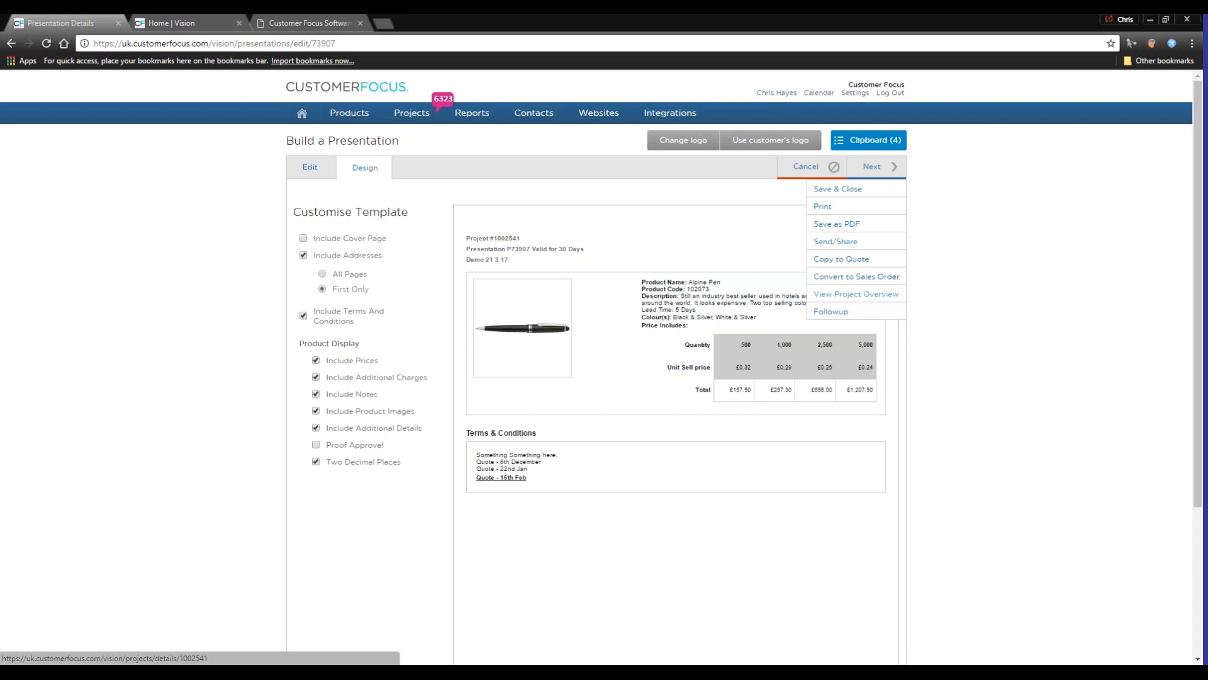
pyautogui.click(835, 259)
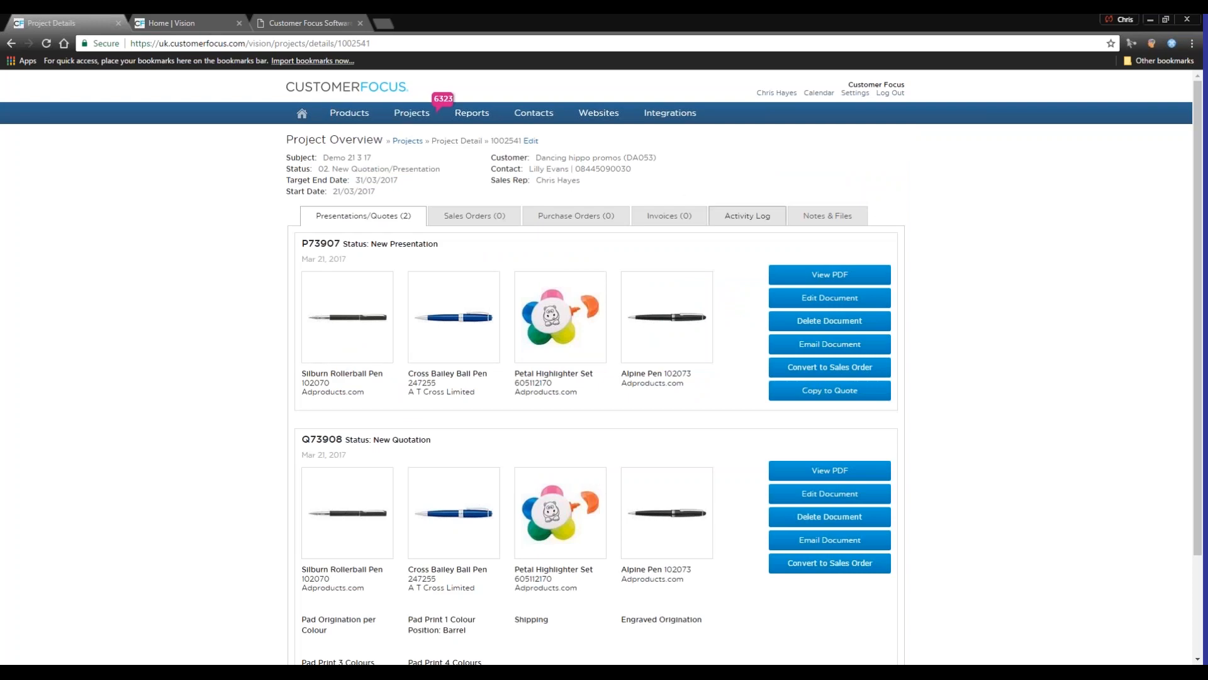
pyautogui.scroll(-3, 472, 303)
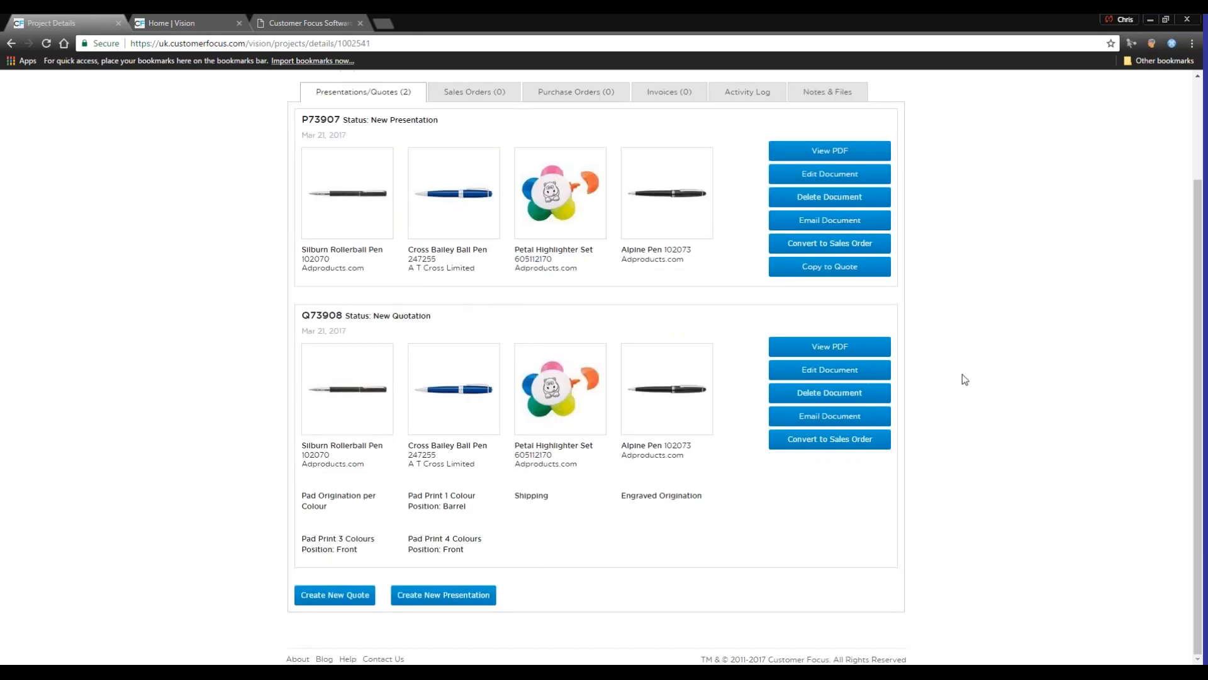
pyautogui.click(821, 371)
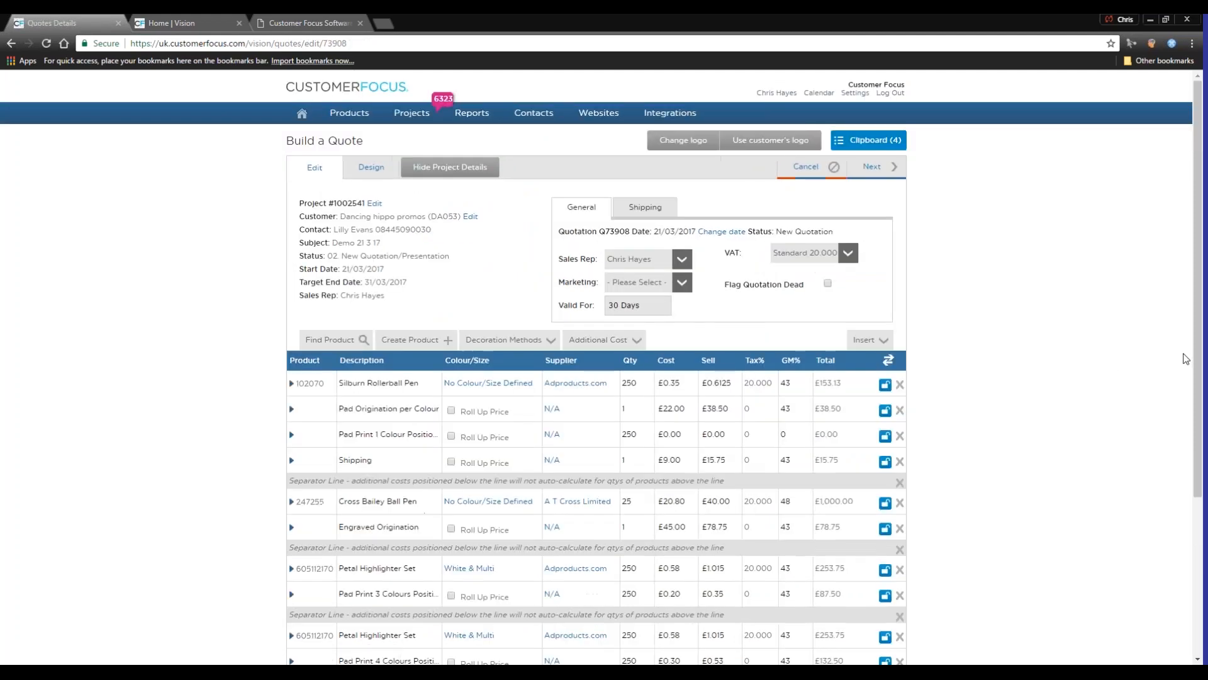
# Expand the Silburn Rollerball Pen line in the quote and add its related cost Pad Print 1 Color
pyautogui.scroll(-2, 946, 285)
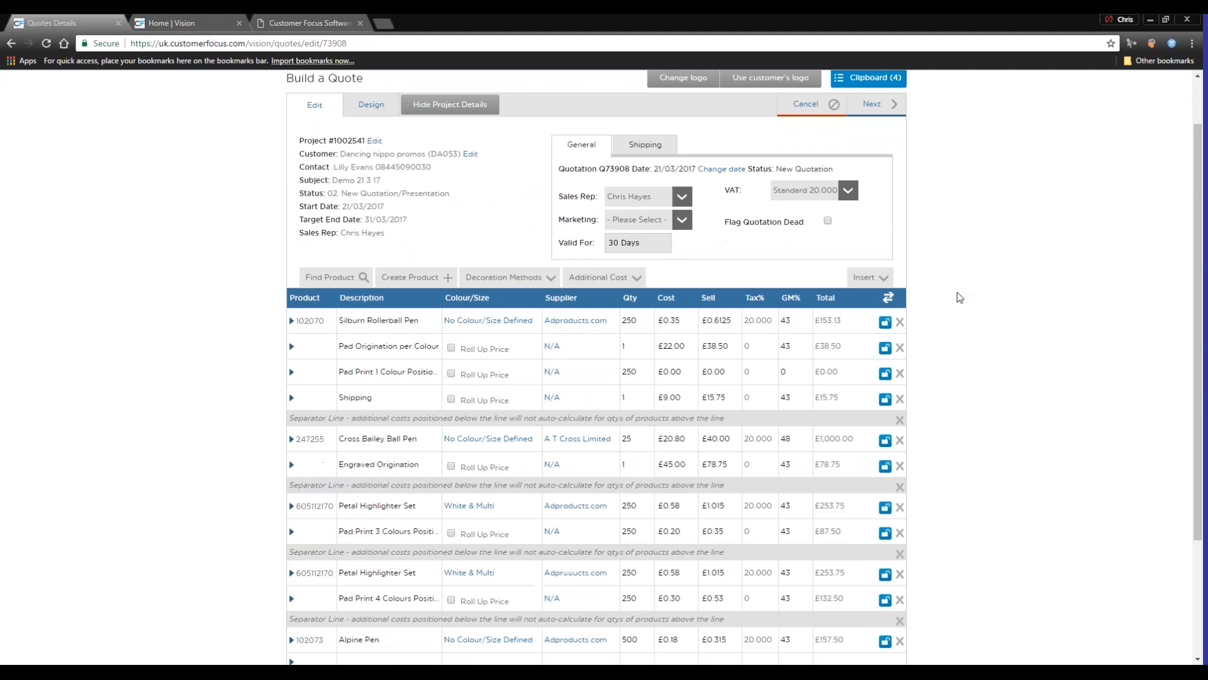
pyautogui.scroll(1, 958, 292)
pyautogui.scroll(-1, 958, 292)
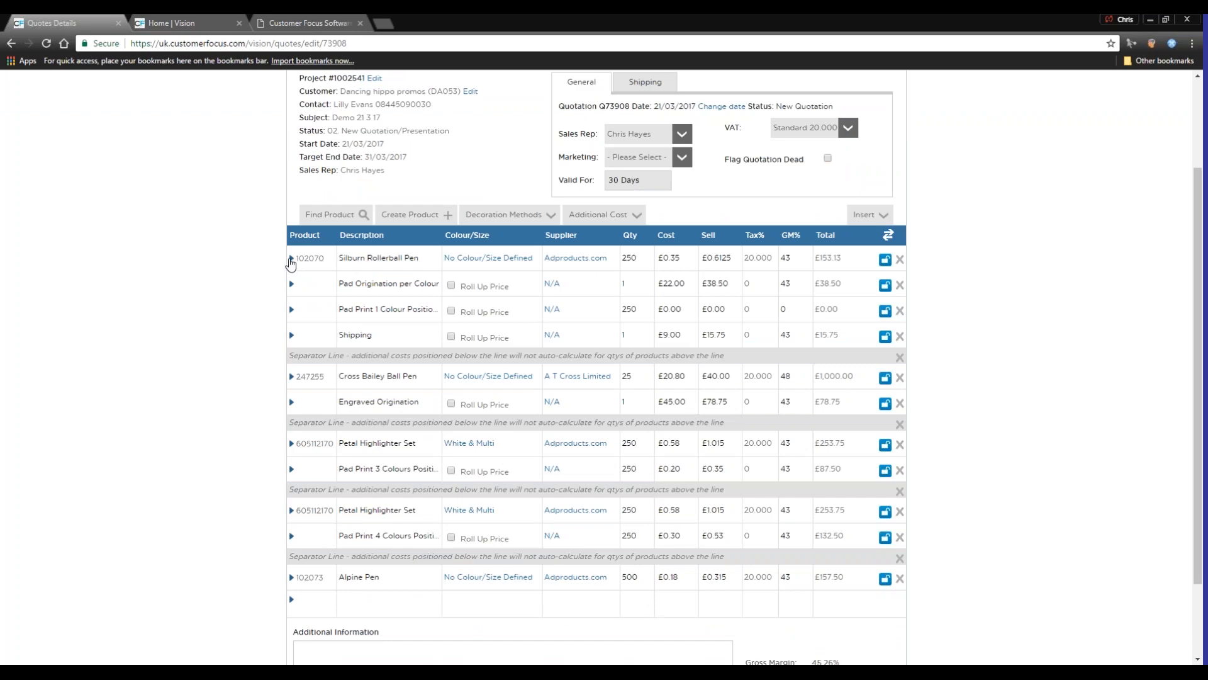
pyautogui.click(292, 258)
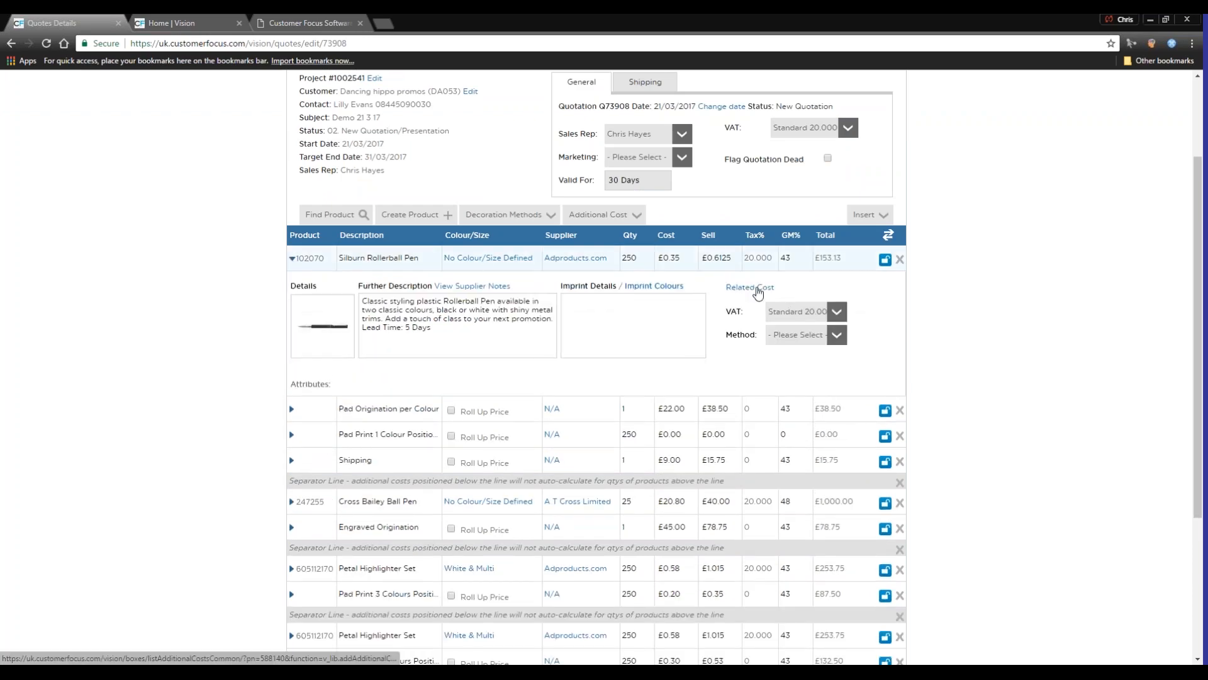
pyautogui.click(758, 291)
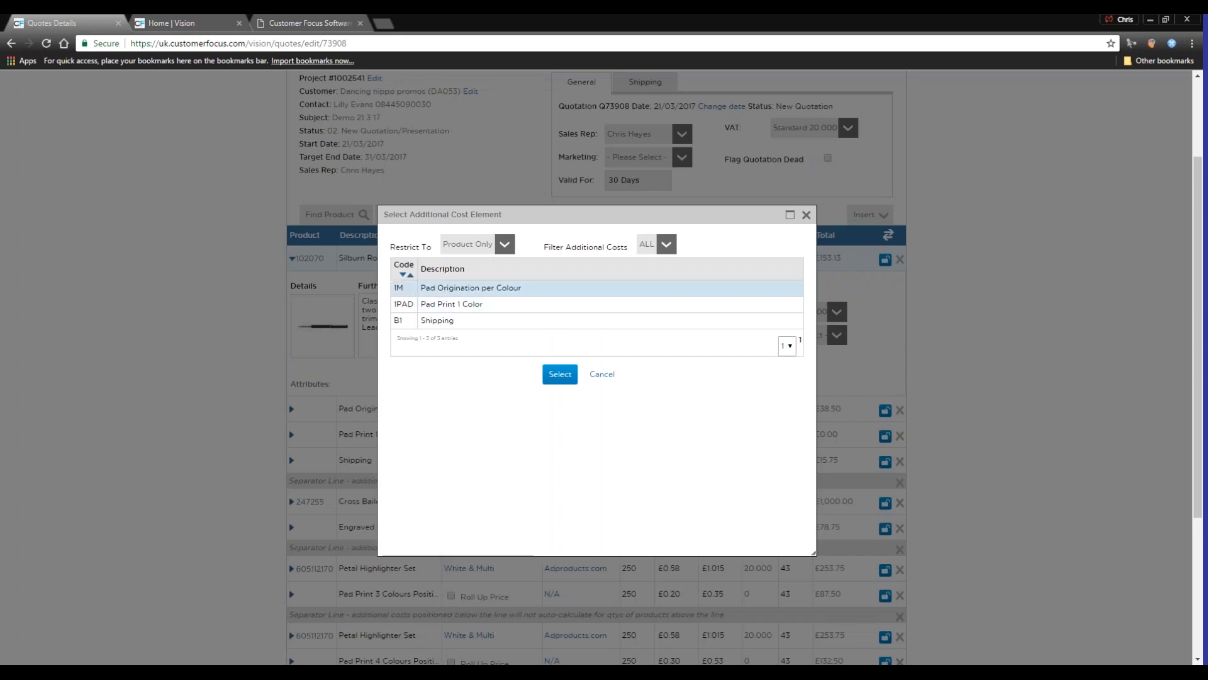
pyautogui.click(603, 373)
pyautogui.click(922, 403)
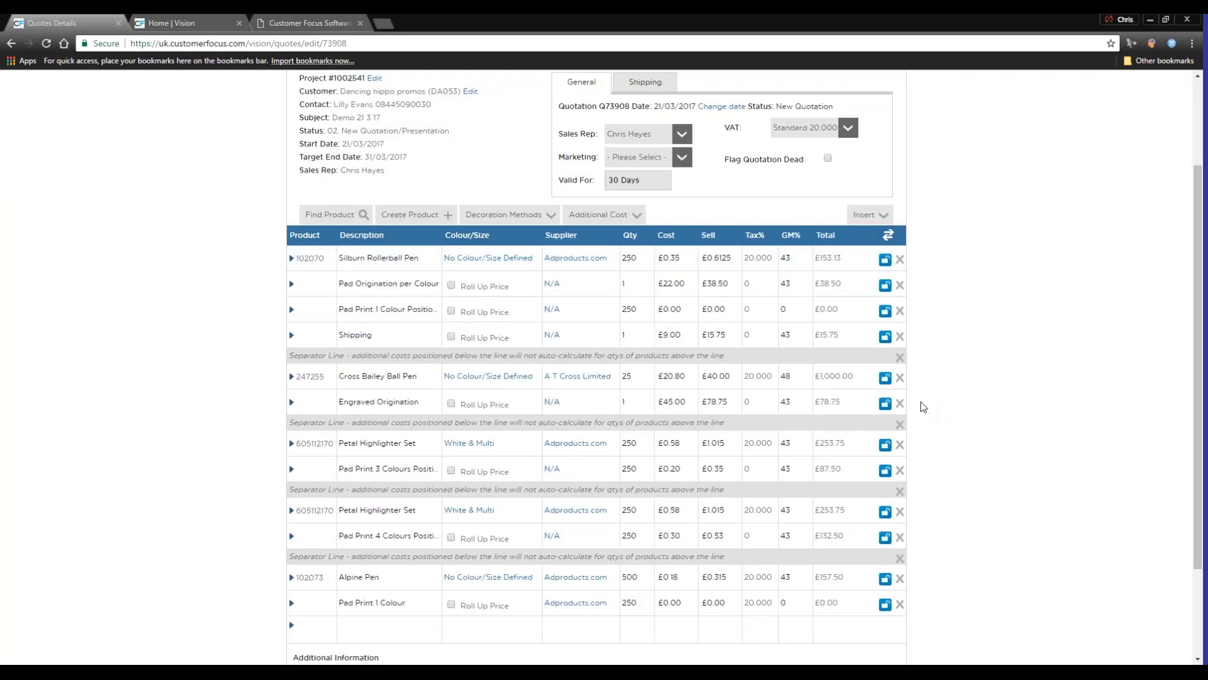
# Move the added Pad Print 1 Colour line up among the Silburn Rollerball Pen's costs and delete it
pyautogui.scroll(-1, 923, 405)
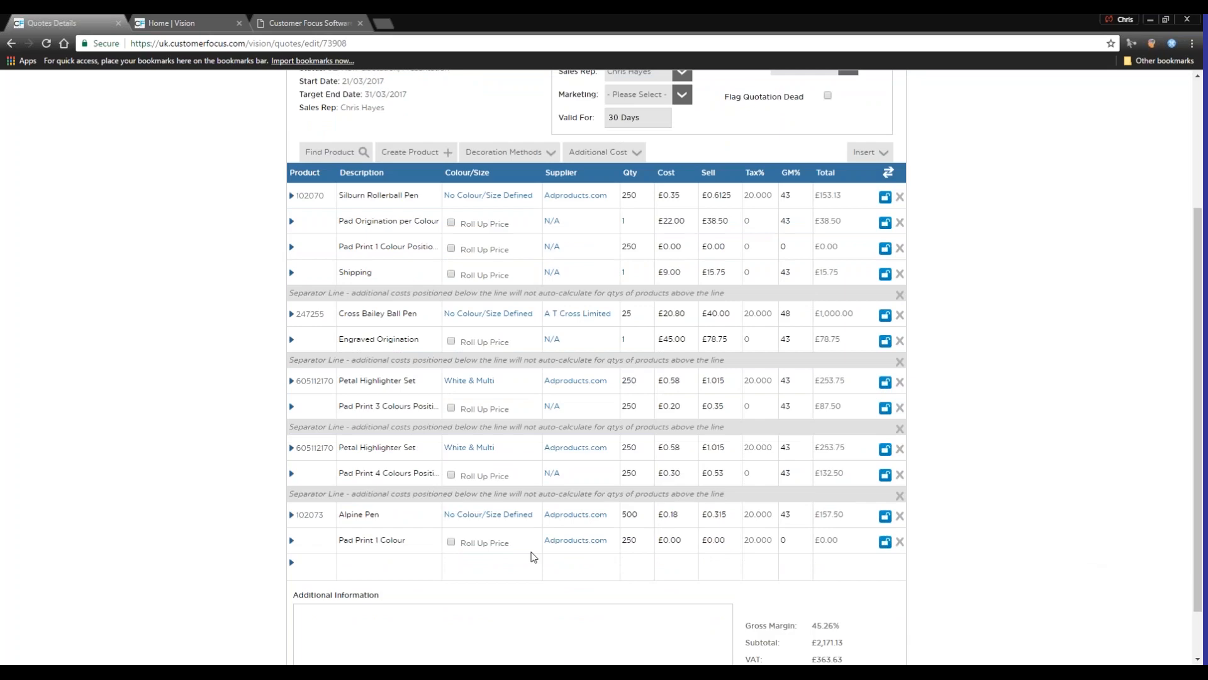
pyautogui.moveTo(299, 548); pyautogui.dragTo(315, 269)
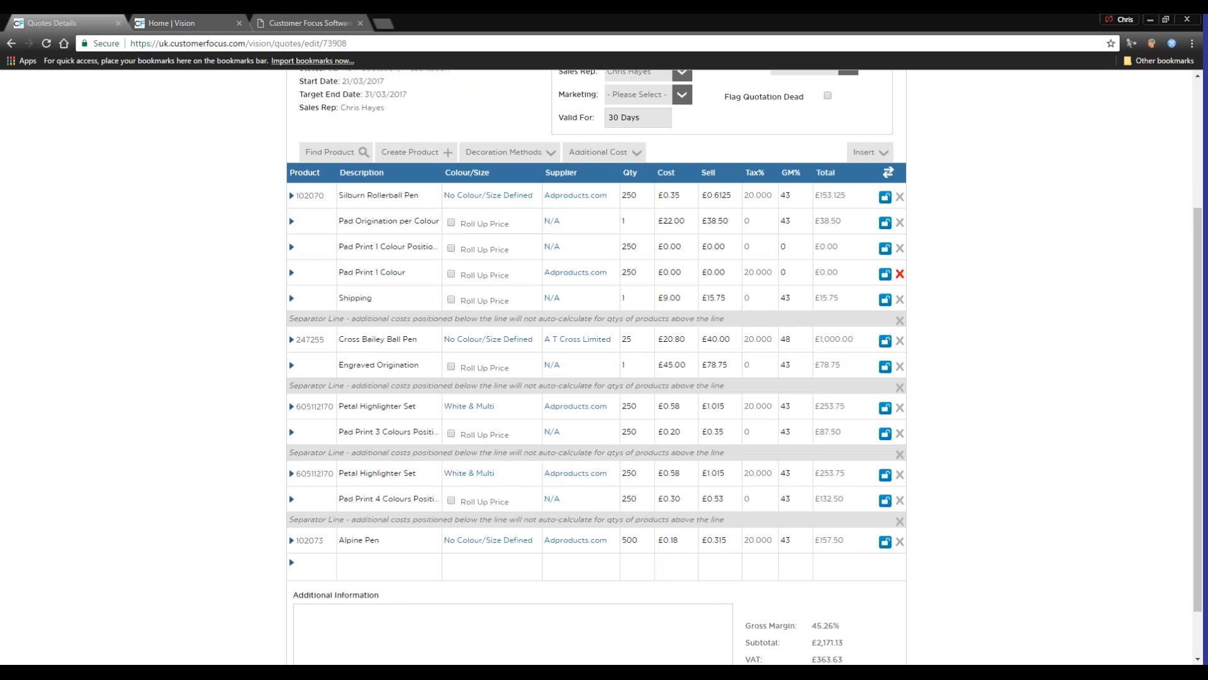
pyautogui.click(900, 274)
# Set the Silburn Rollerball Pen's Pad Print 1 Colour Position line to a cost of 1.00 and a sell price of 2.00
pyautogui.write('1')
pyautogui.press('Tab')
pyautogui.press('BackSpace')
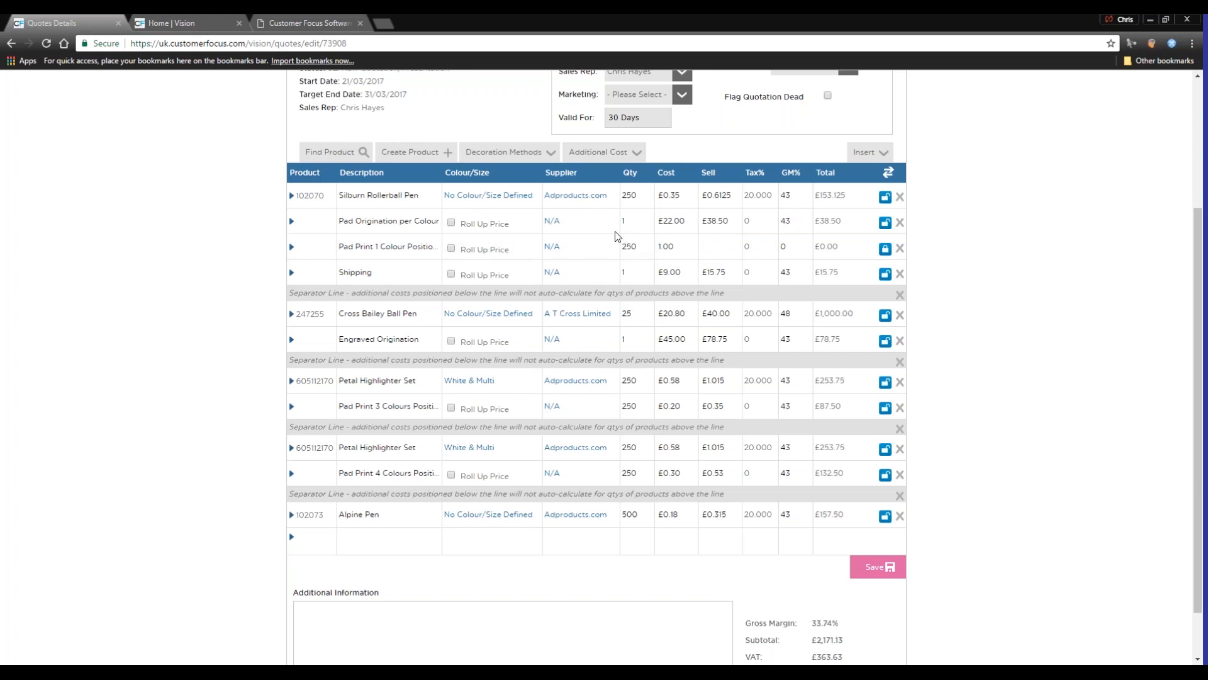
pyautogui.click(1010, 241)
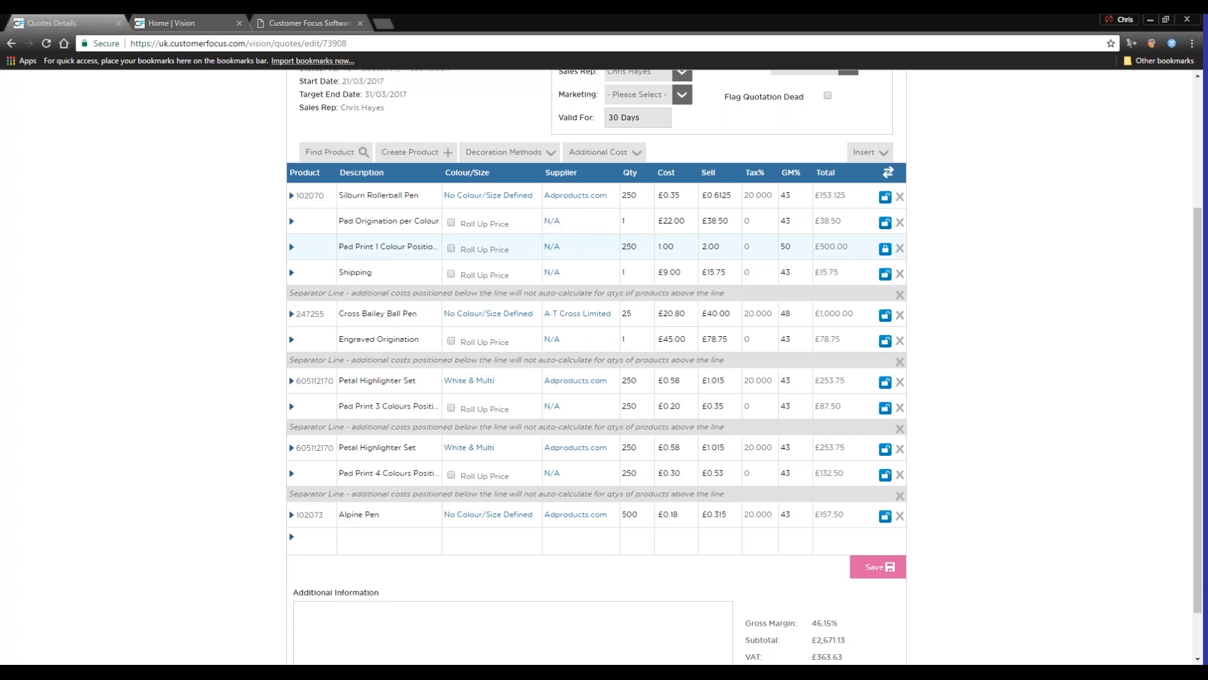
# Roll up the pad print, pad origination and shipping costs into the Silburn Rollerball Pen's price
pyautogui.click(451, 248)
pyautogui.click(451, 222)
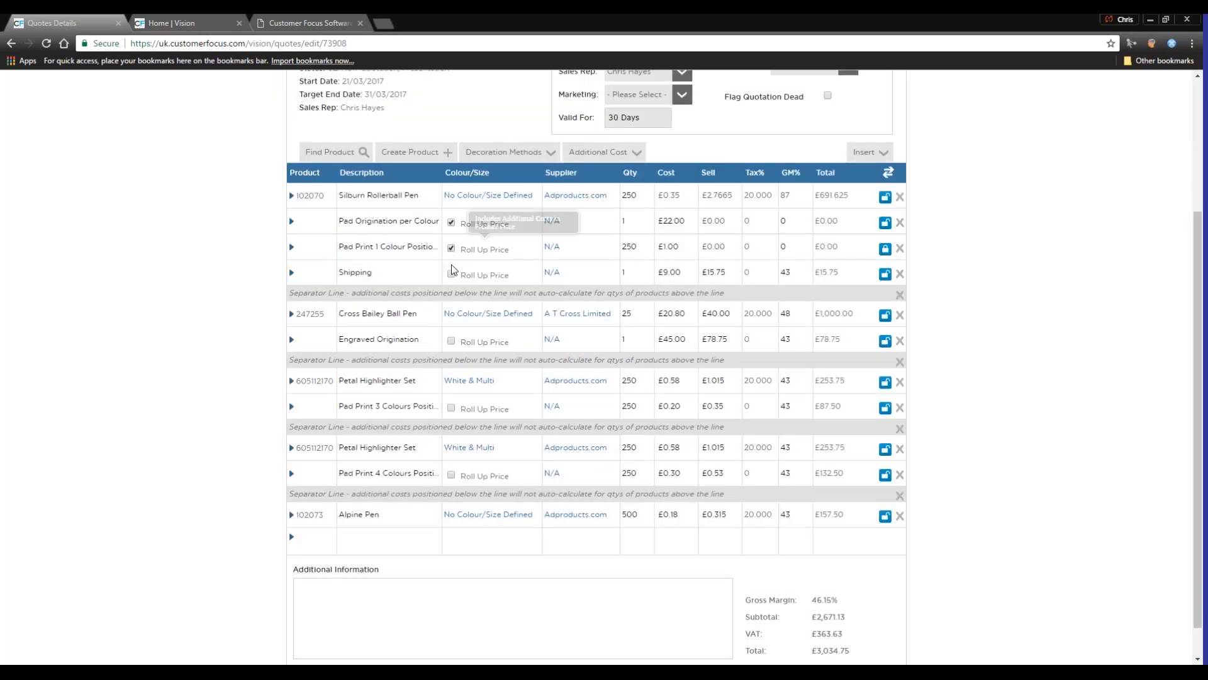
pyautogui.click(451, 273)
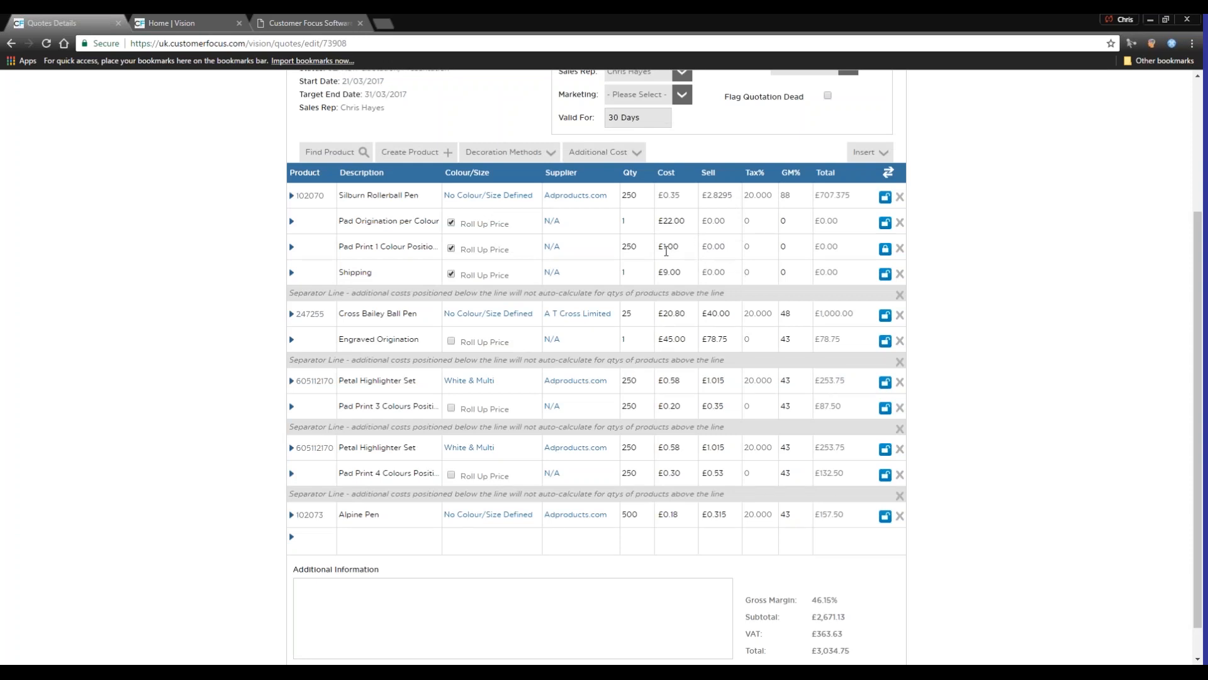
# Set the Silburn Rollerball Pen's quantity to 500
pyautogui.click(644, 190)
pyautogui.write('50')
pyautogui.click(1074, 238)
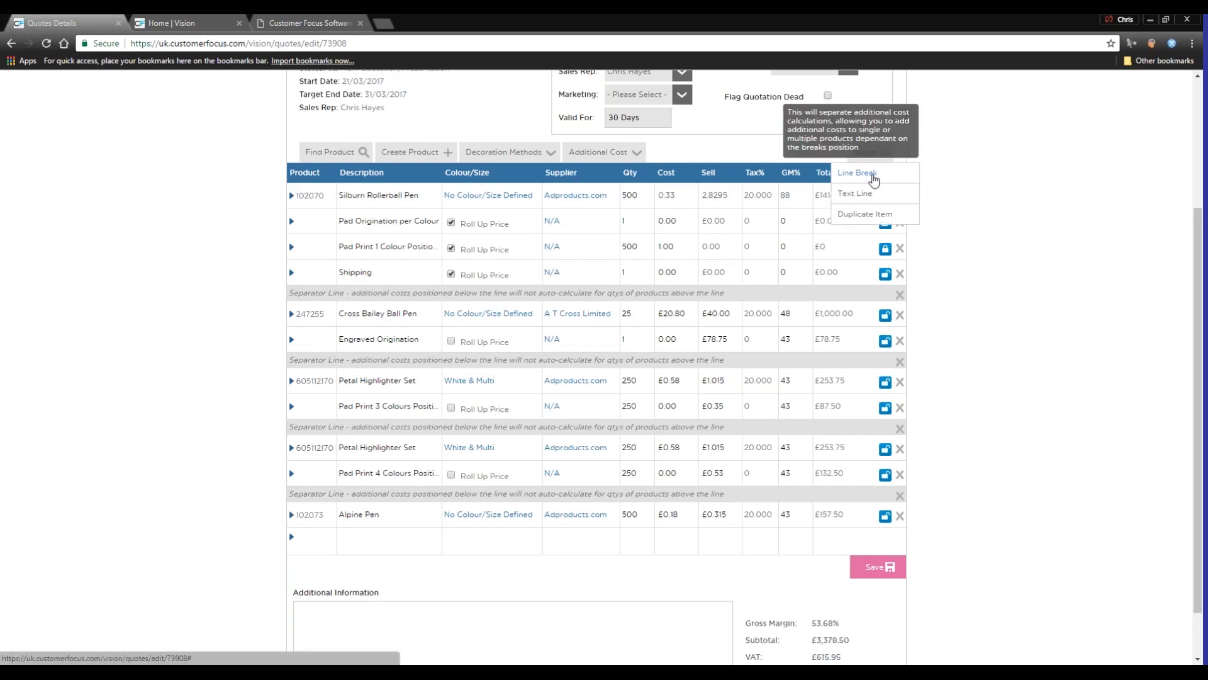
# Insert a line break below the Alpine Pen in the quote and remove it
pyautogui.click(857, 172)
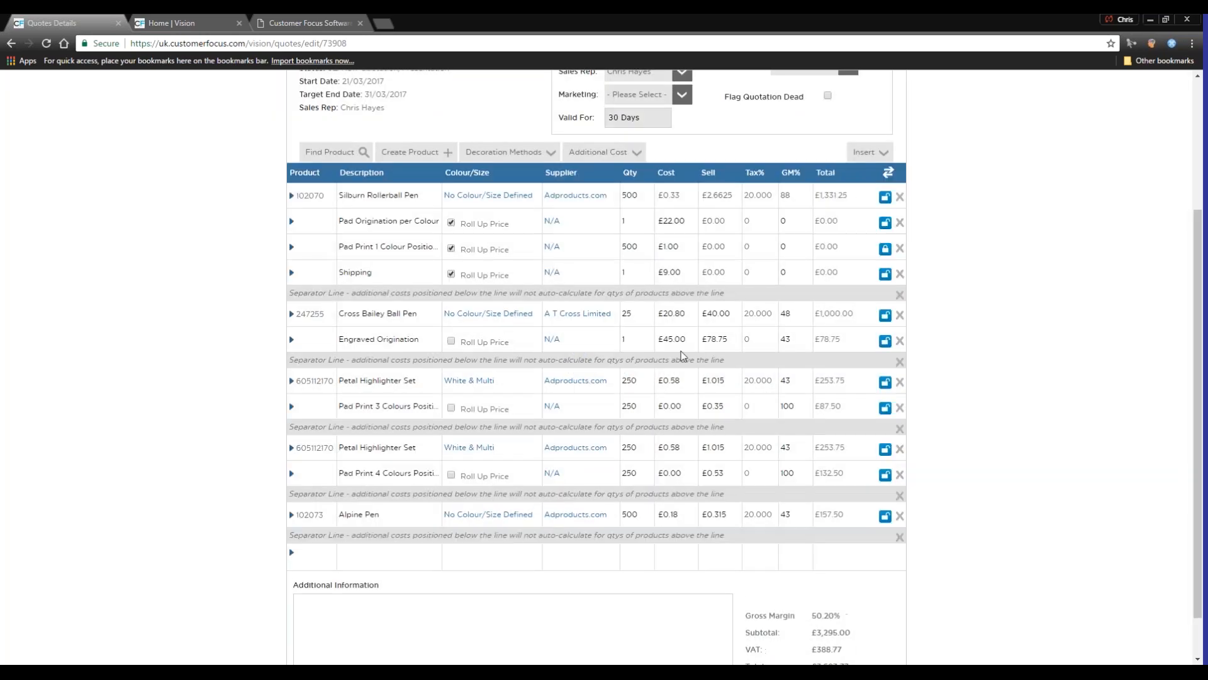
pyautogui.moveTo(488, 536)
pyautogui.mouseDown()
pyautogui.moveTo(481, 254)
pyautogui.moveTo(459, 468)
pyautogui.moveTo(474, 535)
pyautogui.mouseUp()
pyautogui.click(900, 537)
# Delete the second Petal Highlighter Set, its Pad Print 4 Colours line and their separator line from the quote
pyautogui.scroll(3, 541, 406)
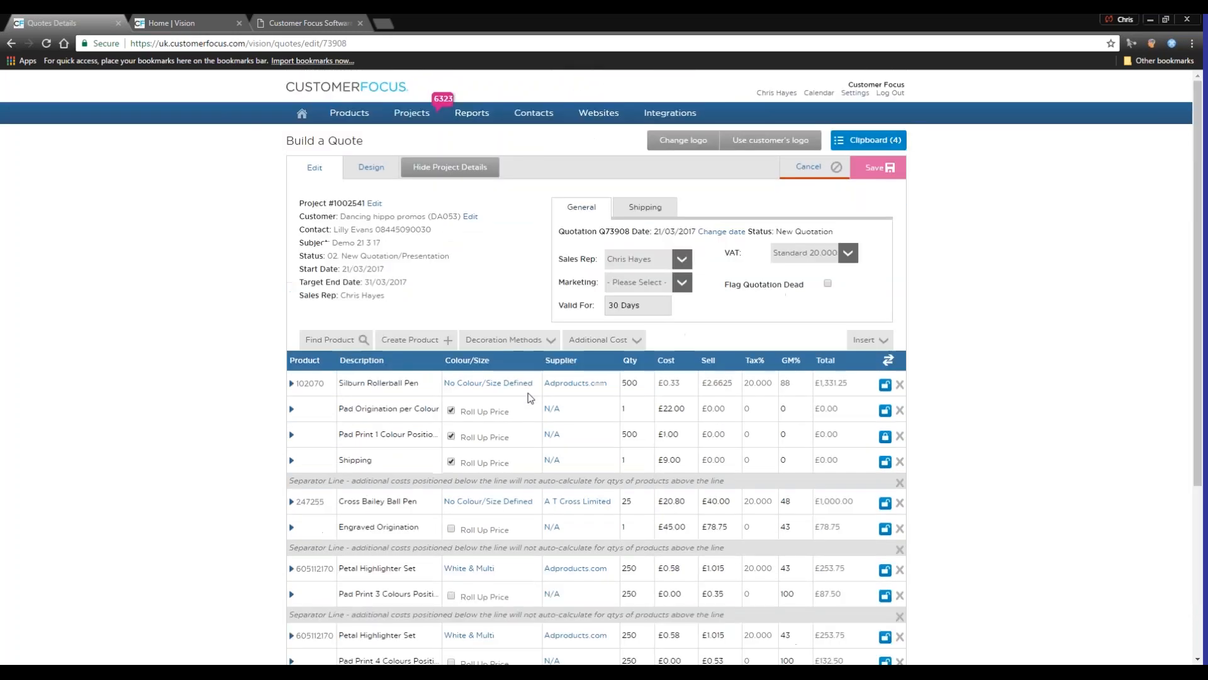
pyautogui.scroll(-2, 530, 399)
pyautogui.scroll(2, 533, 430)
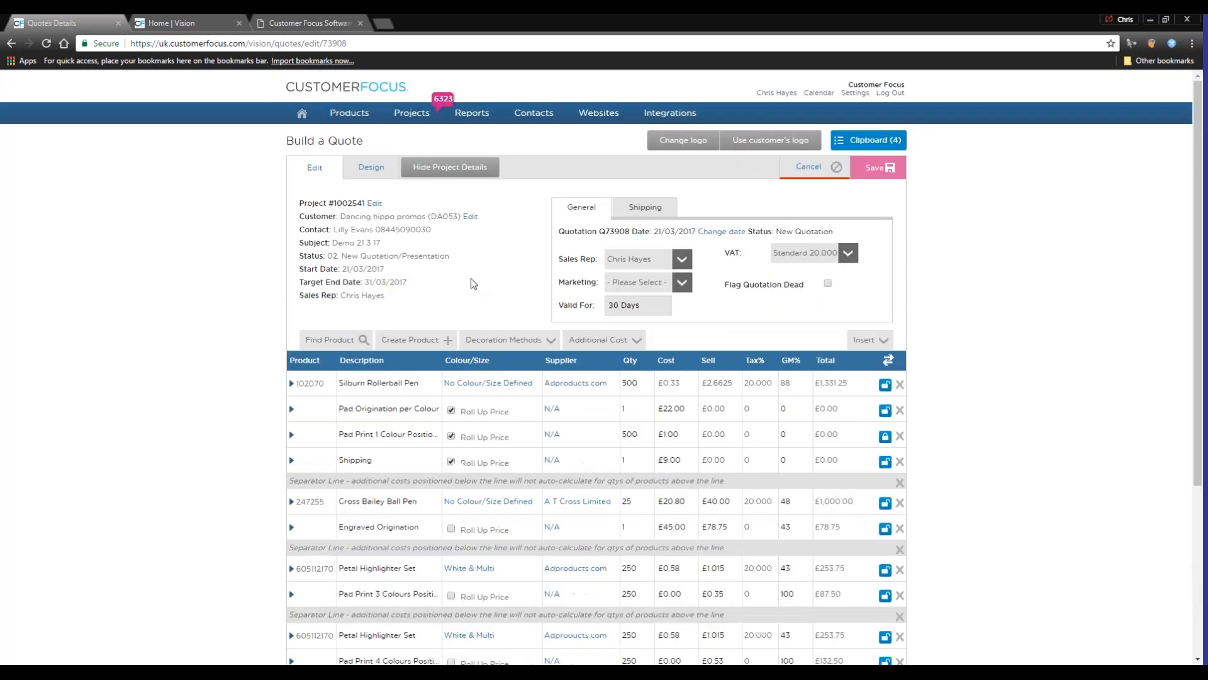
pyautogui.scroll(-2, 484, 415)
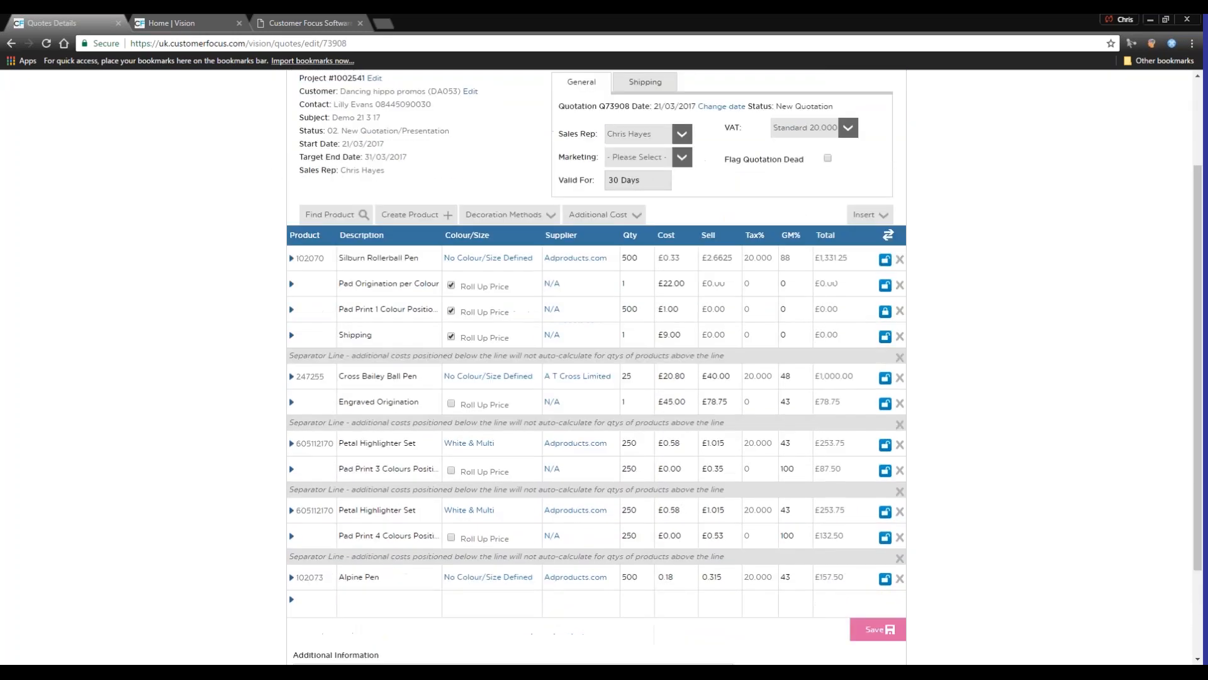
pyautogui.click(901, 513)
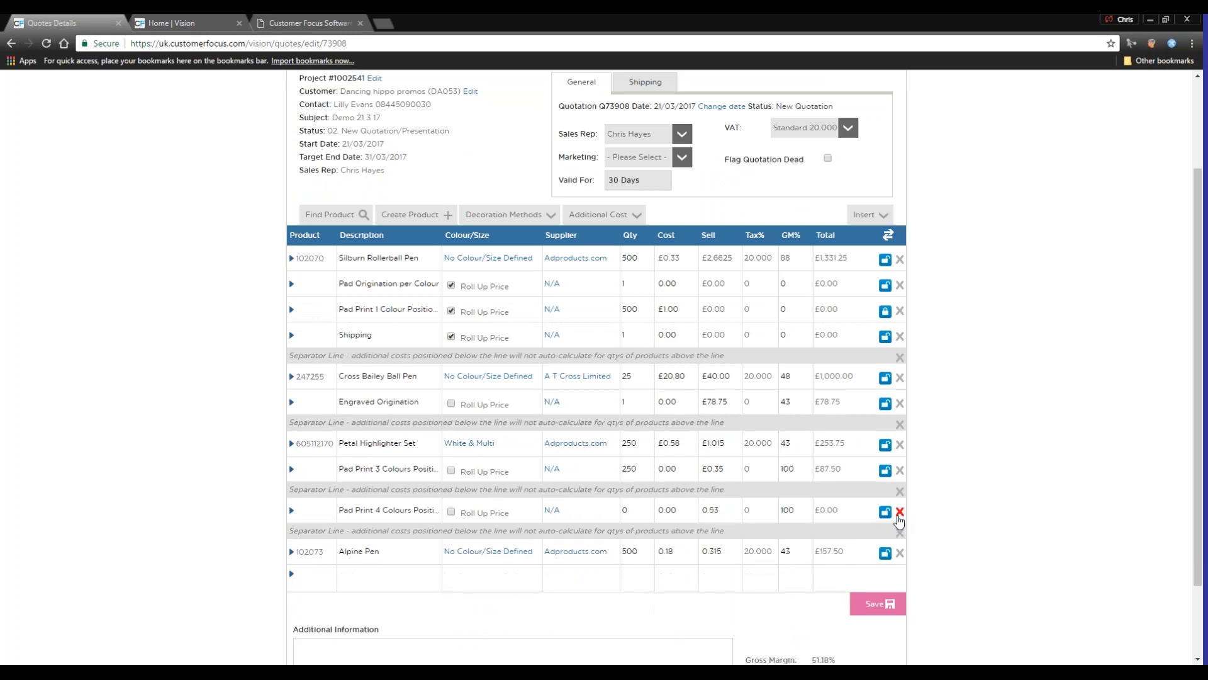
pyautogui.click(900, 511)
pyautogui.click(900, 507)
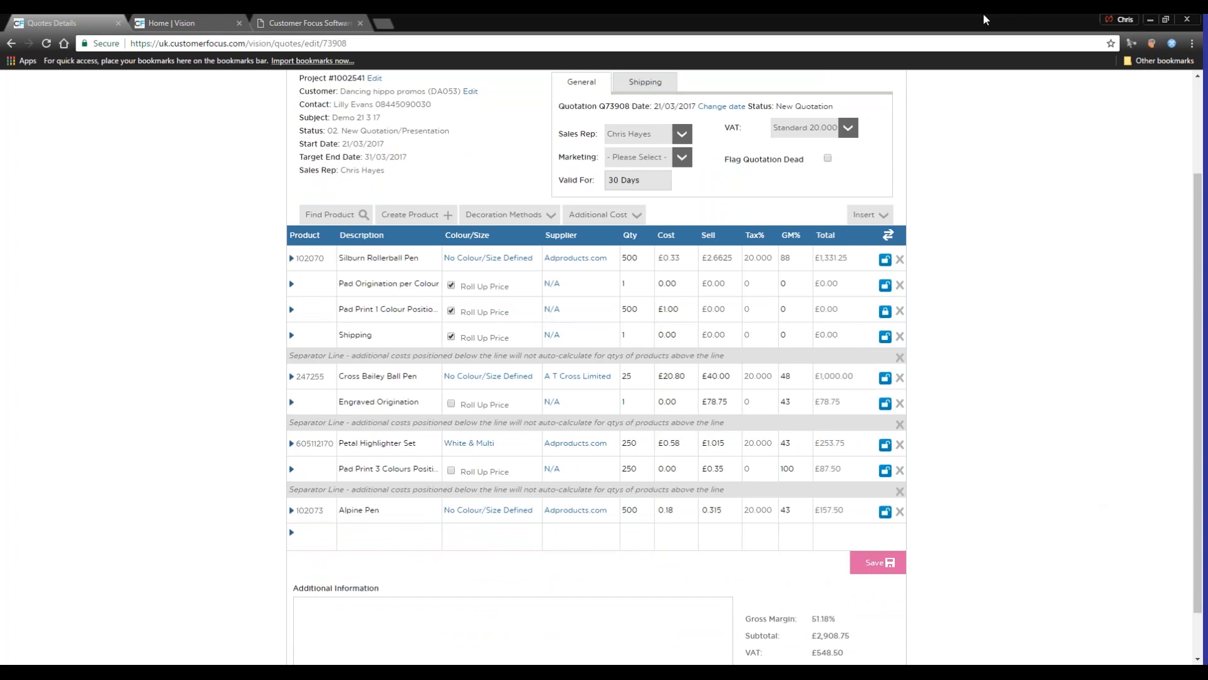
# Examine the Cross Bailey Ball Pen's expanded line details, including its imprint method and VAT options, and collapse the line
pyautogui.click(292, 377)
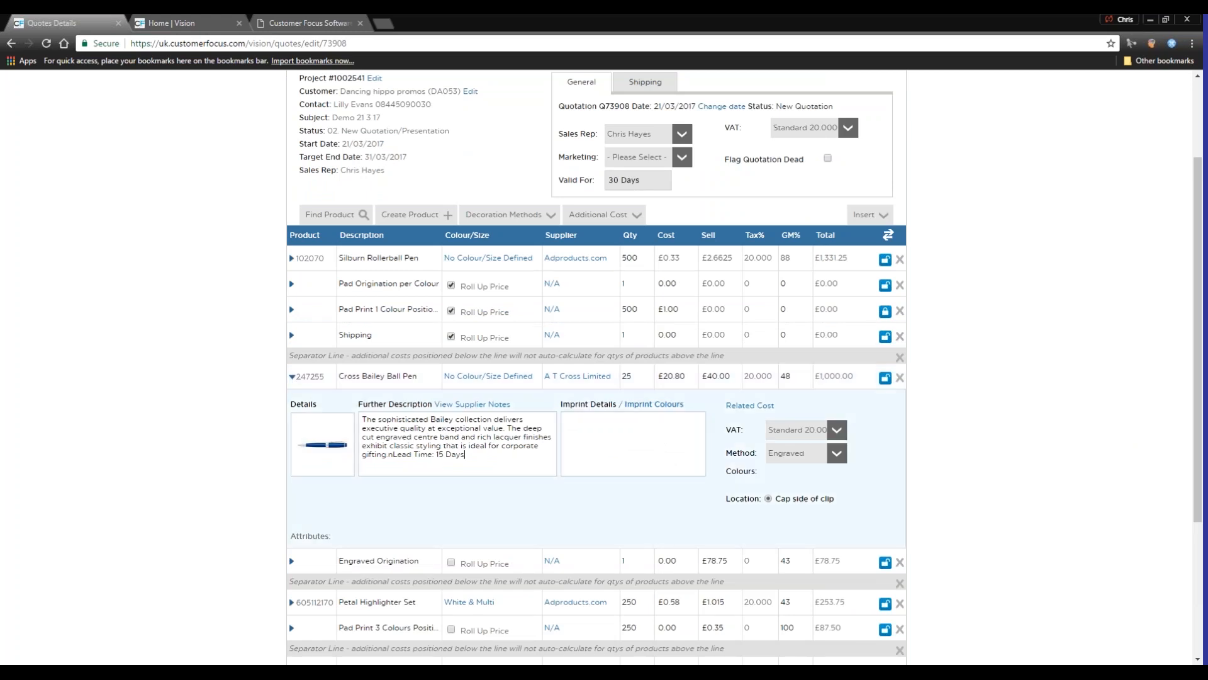
pyautogui.click(842, 456)
pyautogui.click(844, 457)
pyautogui.click(835, 431)
pyautogui.click(836, 433)
pyautogui.click(835, 433)
pyautogui.click(836, 433)
pyautogui.click(836, 433)
pyautogui.click(835, 433)
pyautogui.click(289, 377)
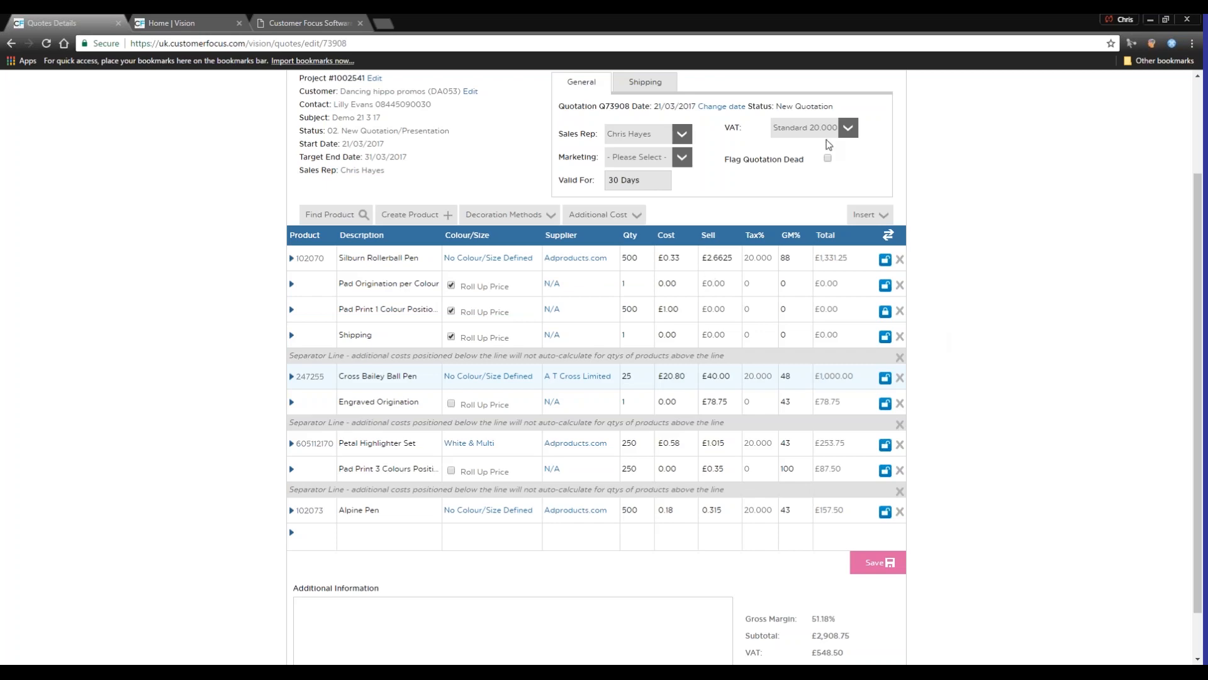
# Set the quote's VAT rate to 23.000 % and confirm applying it to all lines
pyautogui.click(848, 128)
pyautogui.click(841, 163)
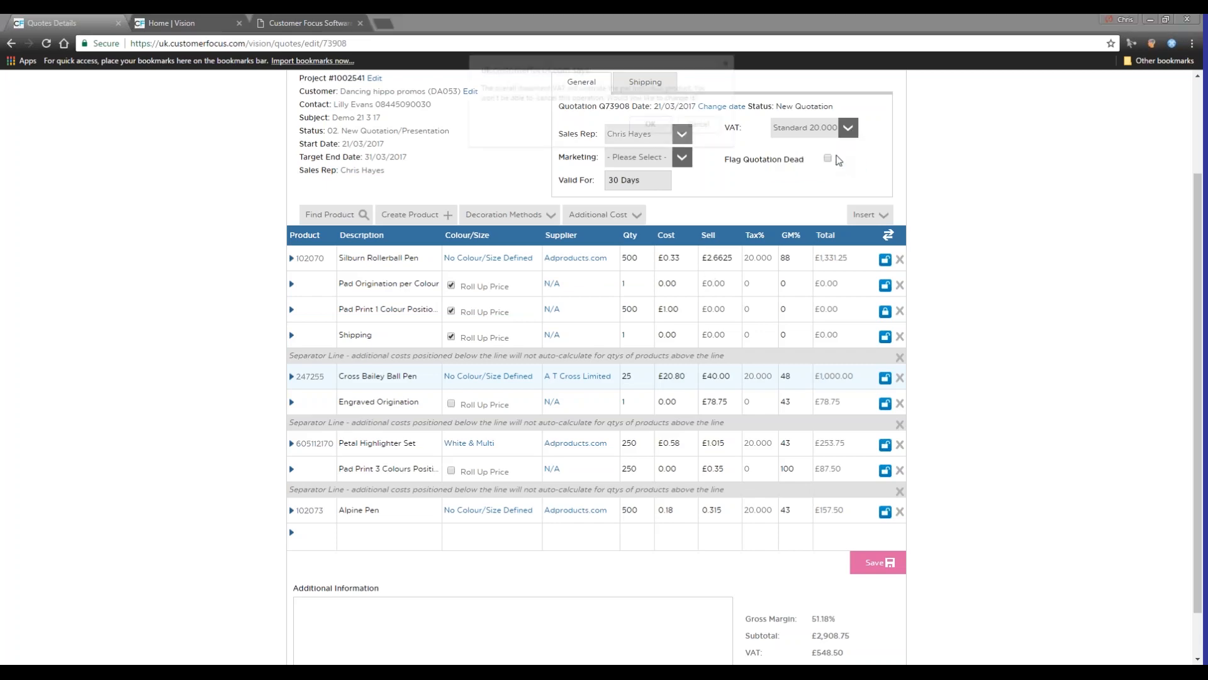
pyautogui.click(652, 125)
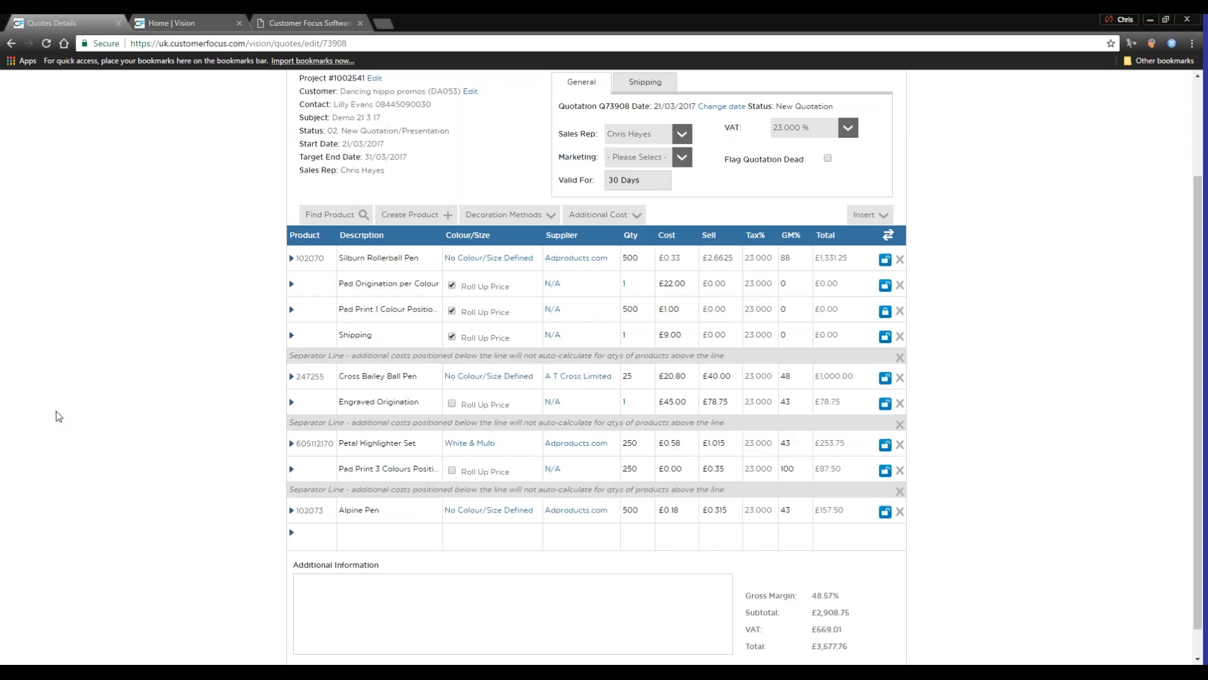
# Review the quote's validity period and its shipping contact and address
pyautogui.scroll(2, 318, 386)
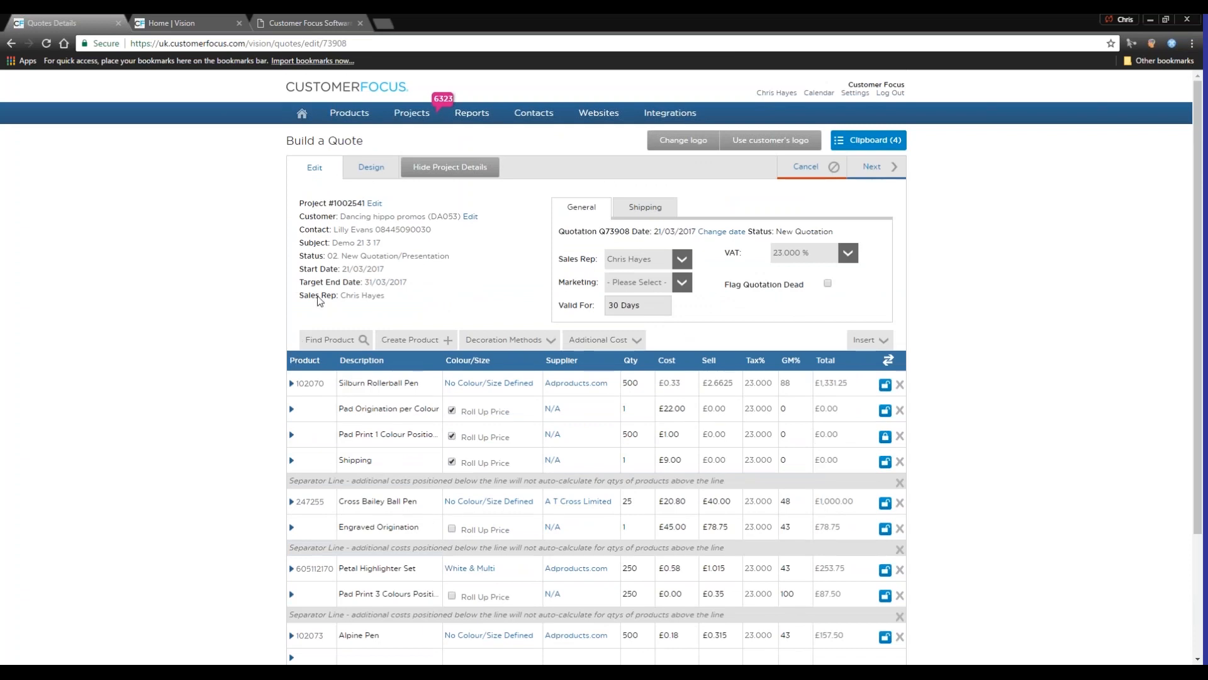
pyautogui.moveTo(659, 305); pyautogui.dragTo(608, 308)
pyautogui.click(663, 303)
pyautogui.click(640, 213)
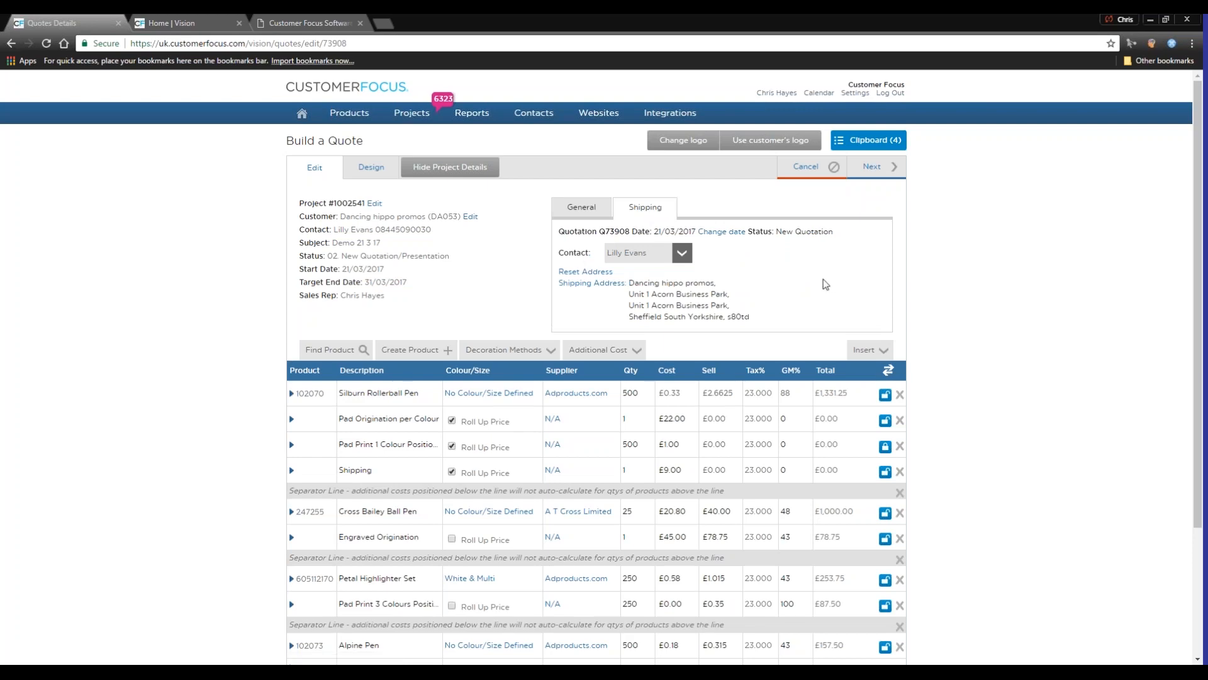
# Switch the quote's design template to Detail View and preview both pages
pyautogui.click(372, 167)
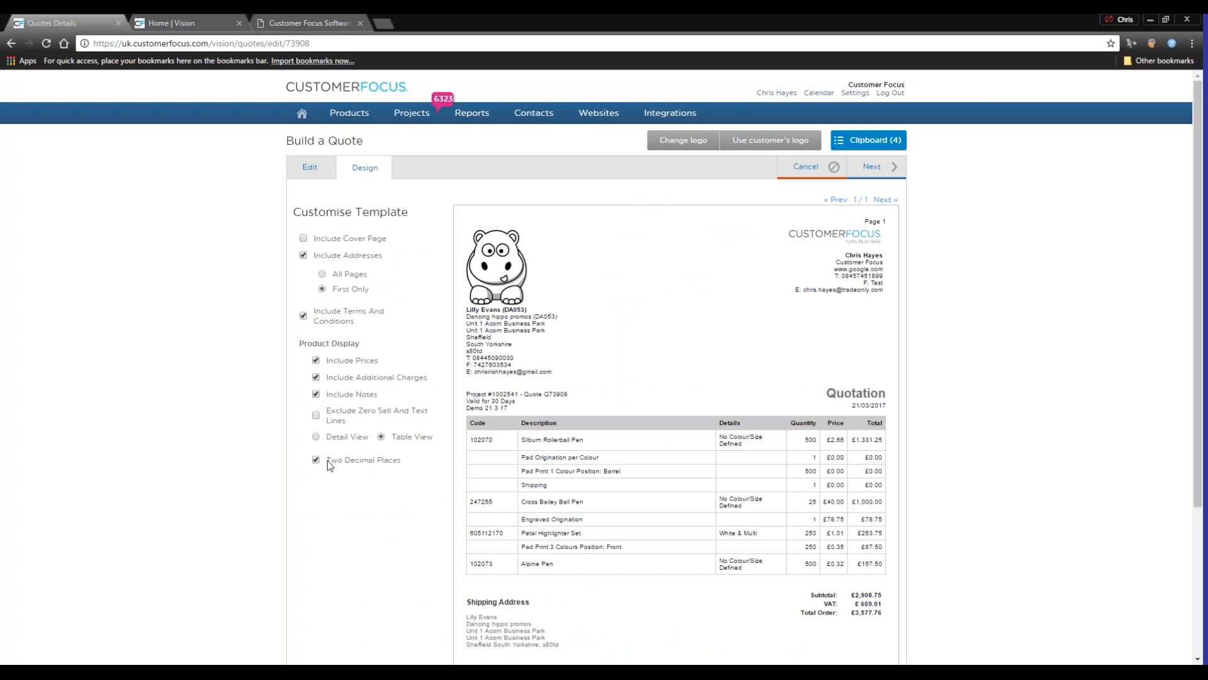
pyautogui.click(318, 437)
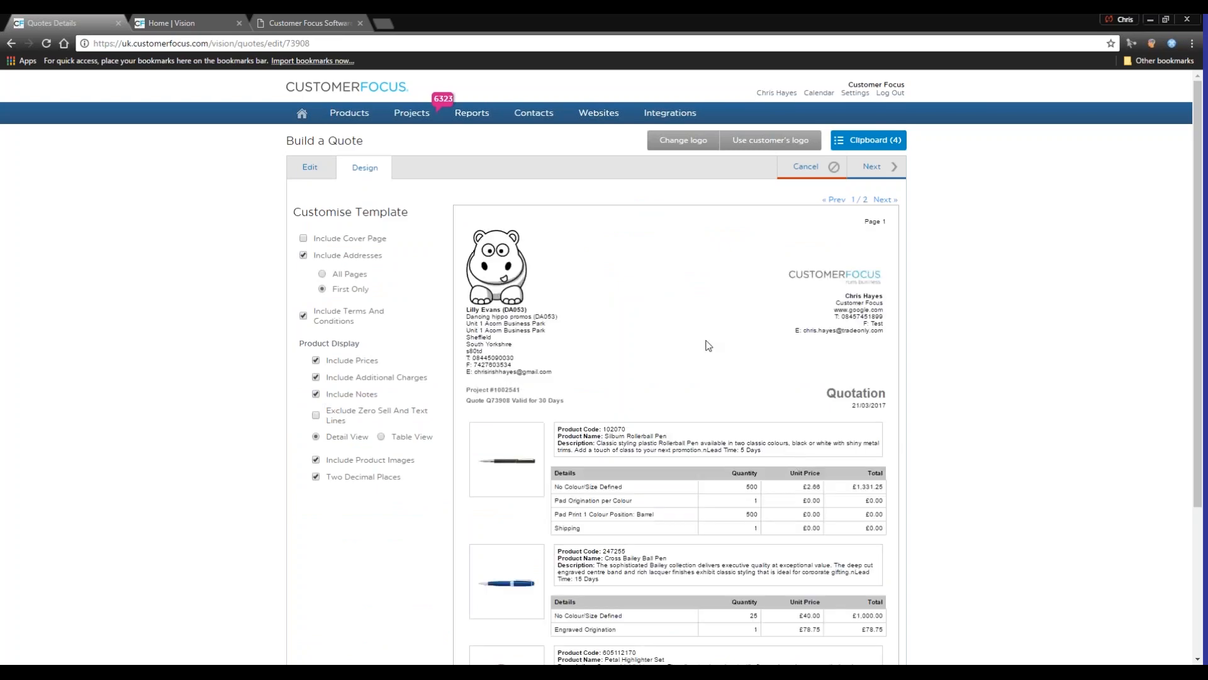
pyautogui.scroll(-3, 710, 466)
pyautogui.scroll(3, 710, 472)
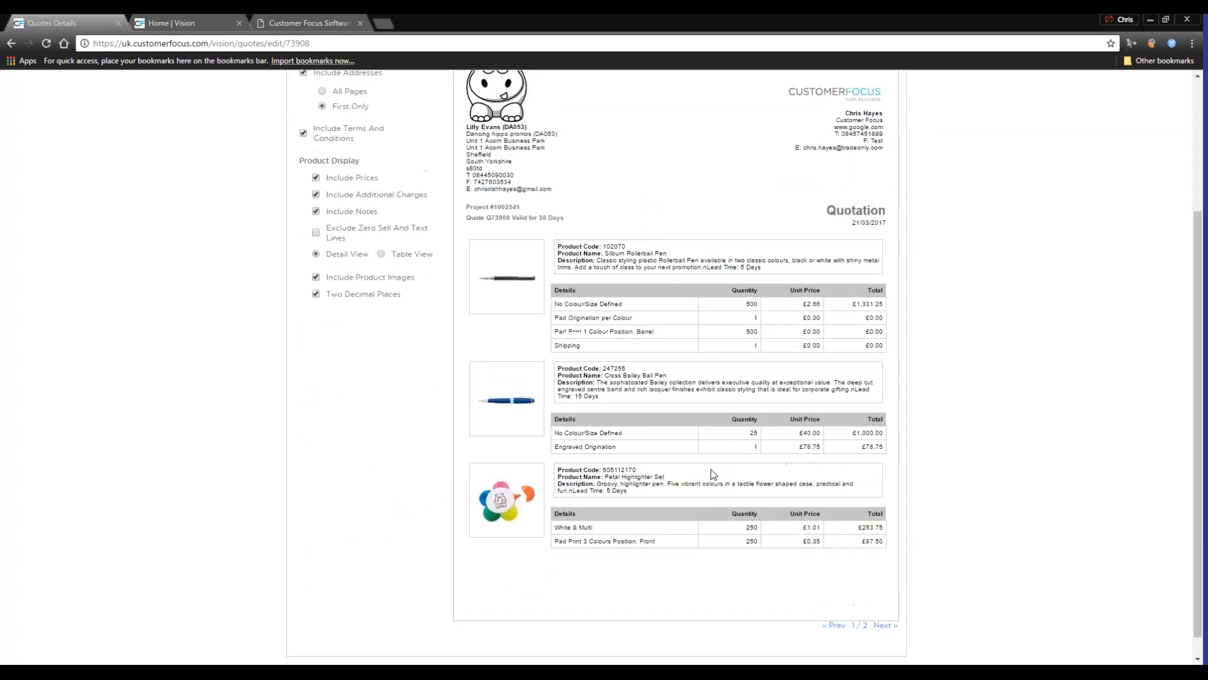
pyautogui.click(886, 200)
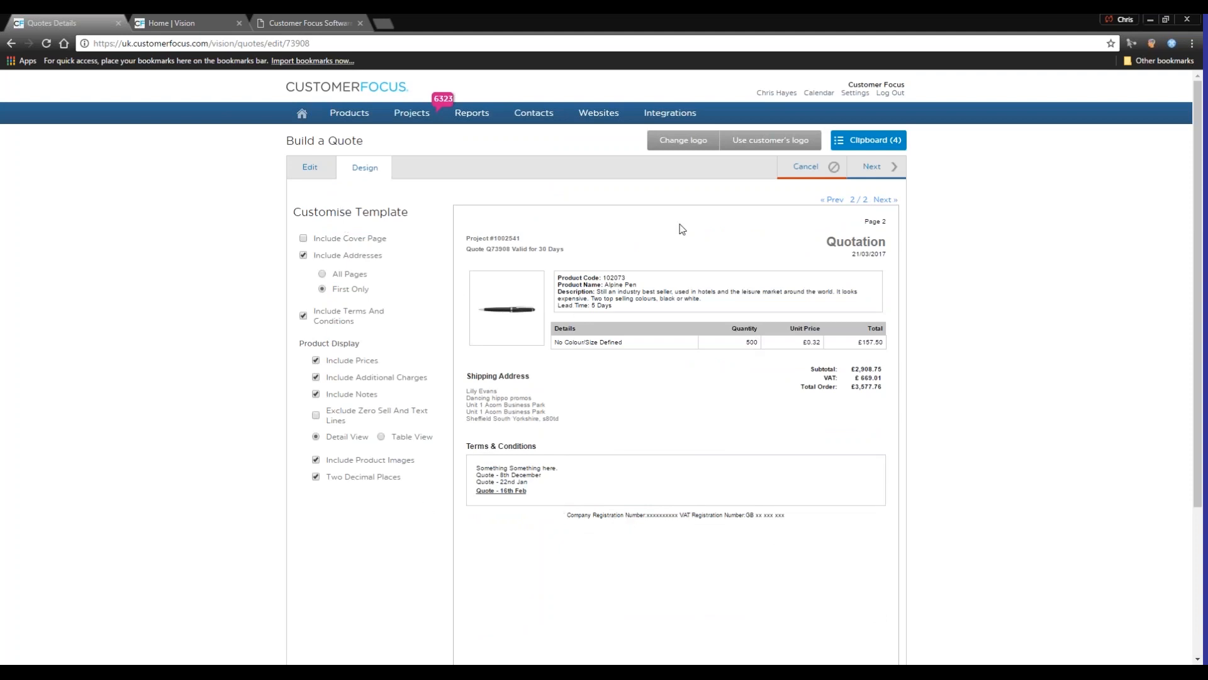
# Examine the system Terms & Conditions in the account settings in a new tab, and return to the quote
pyautogui.rightClick(867, 94)
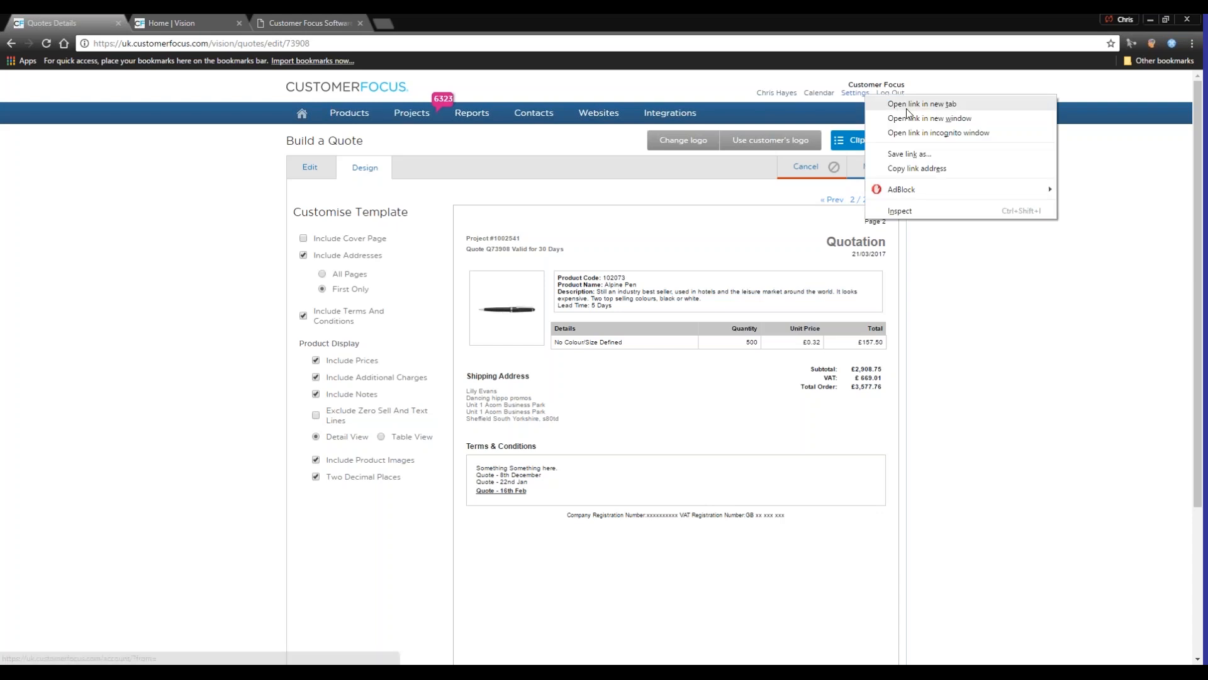
pyautogui.click(910, 106)
pyautogui.click(309, 23)
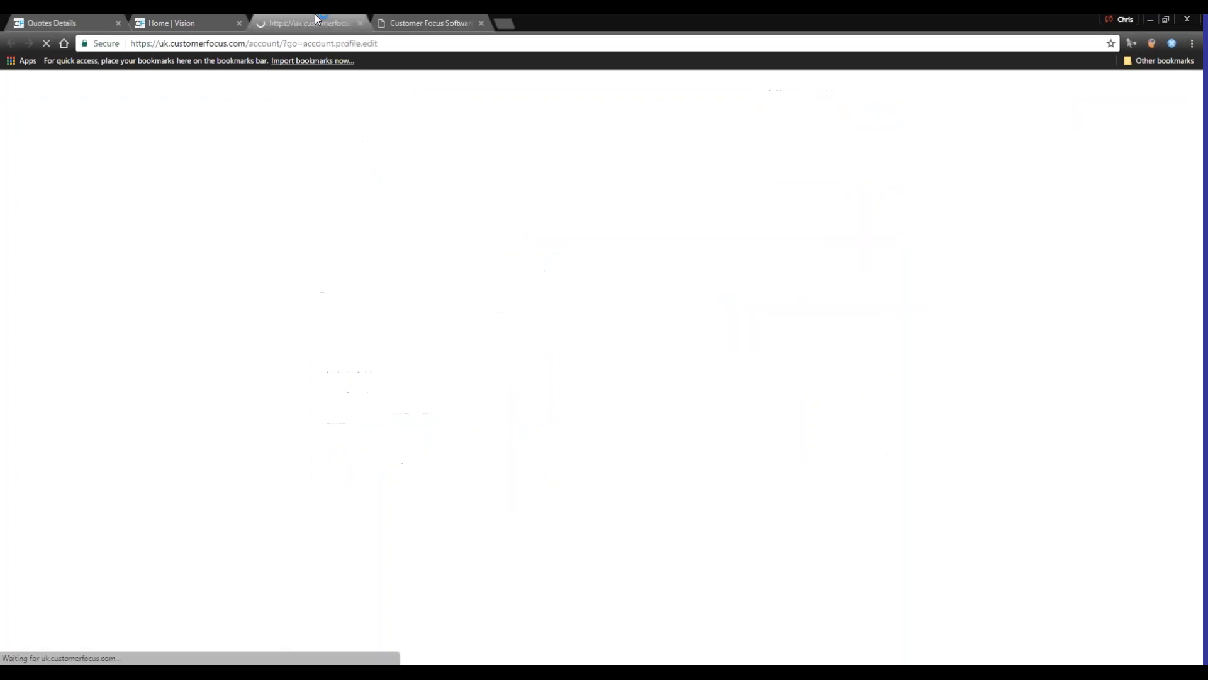
pyautogui.moveTo(649, 113)
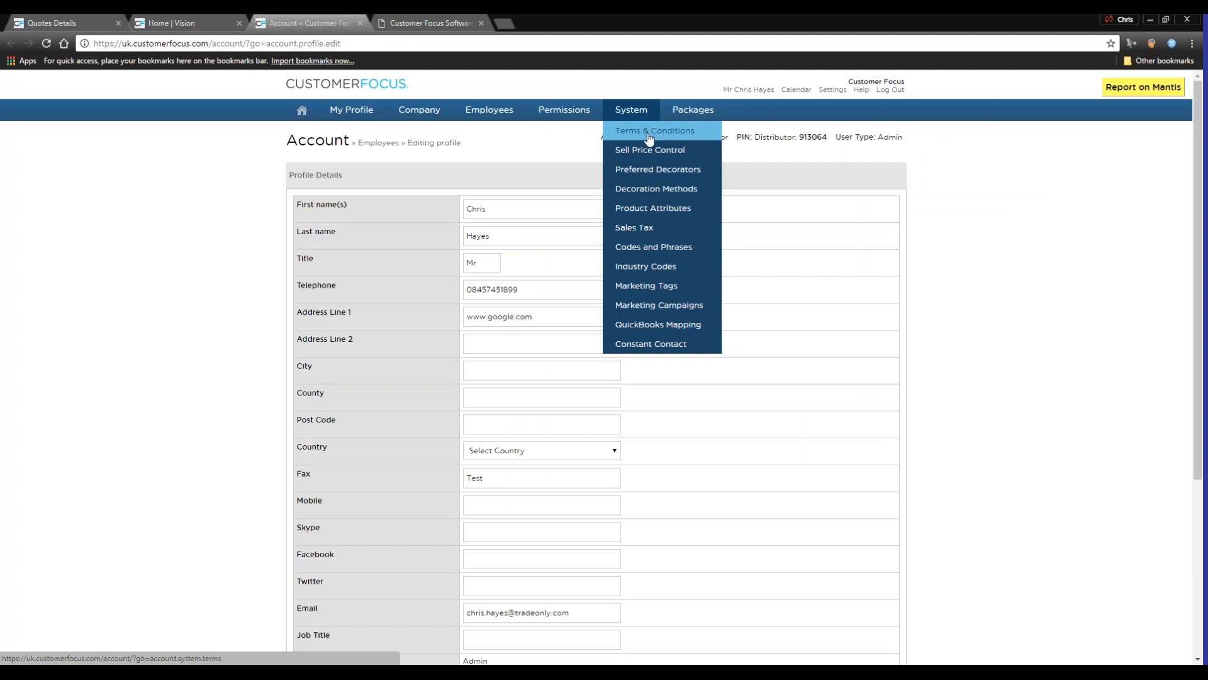
pyautogui.click(649, 138)
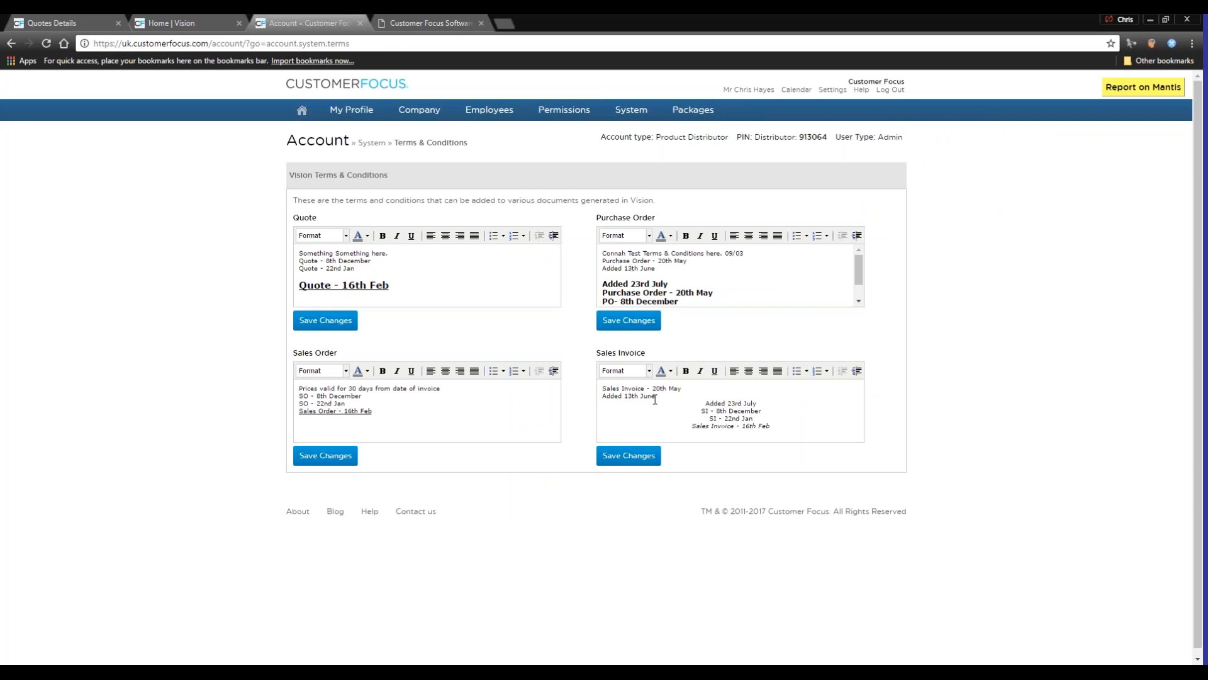
pyautogui.click(106, 22)
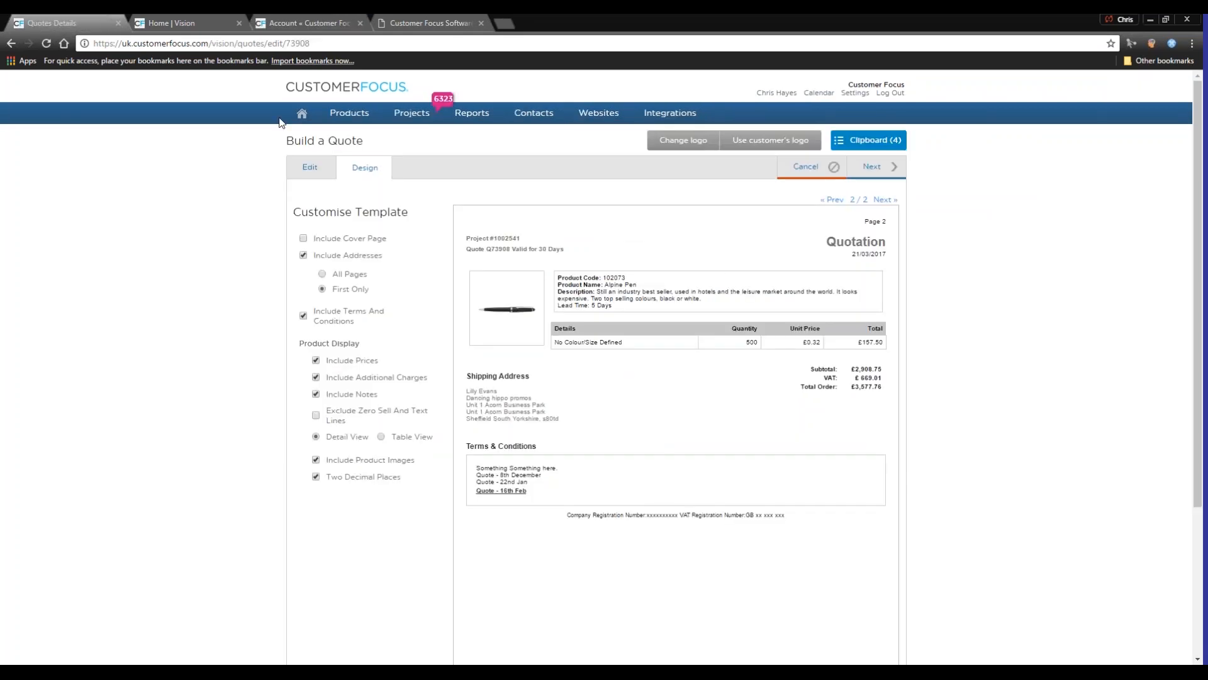
# Convert the quote to a sales order and save it flagged as Proof and Urgent
pyautogui.click(319, 178)
pyautogui.moveTo(874, 173)
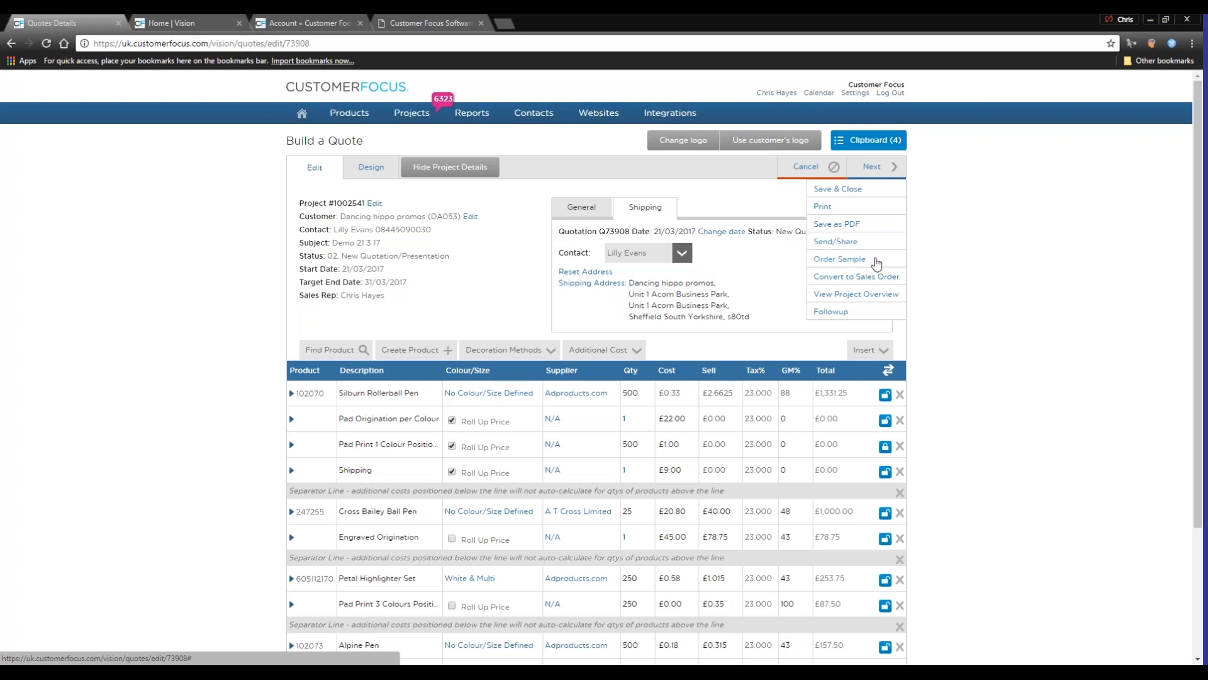
pyautogui.click(864, 275)
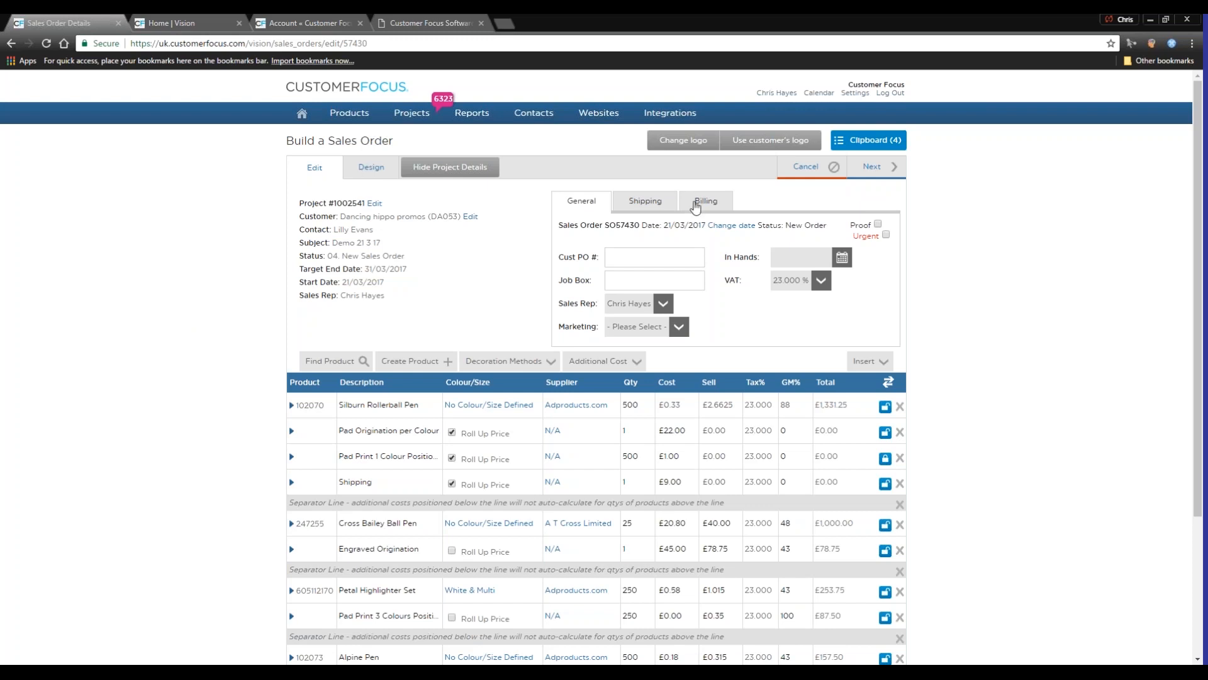
pyautogui.click(878, 224)
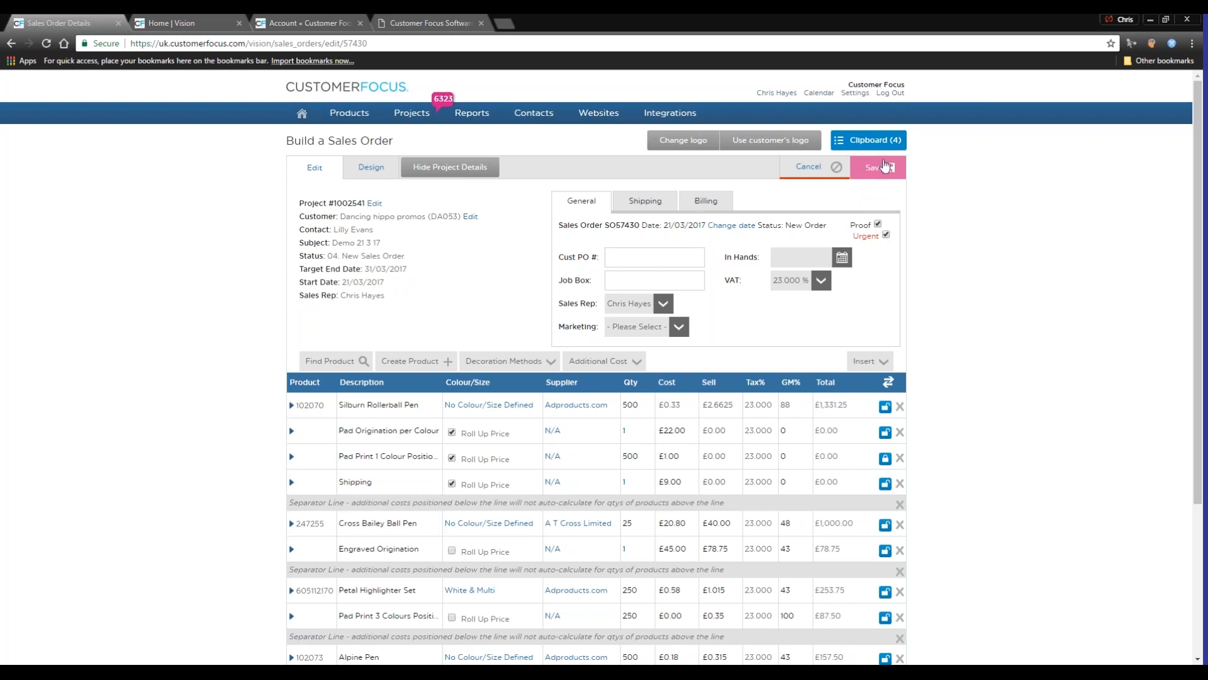
pyautogui.click(882, 170)
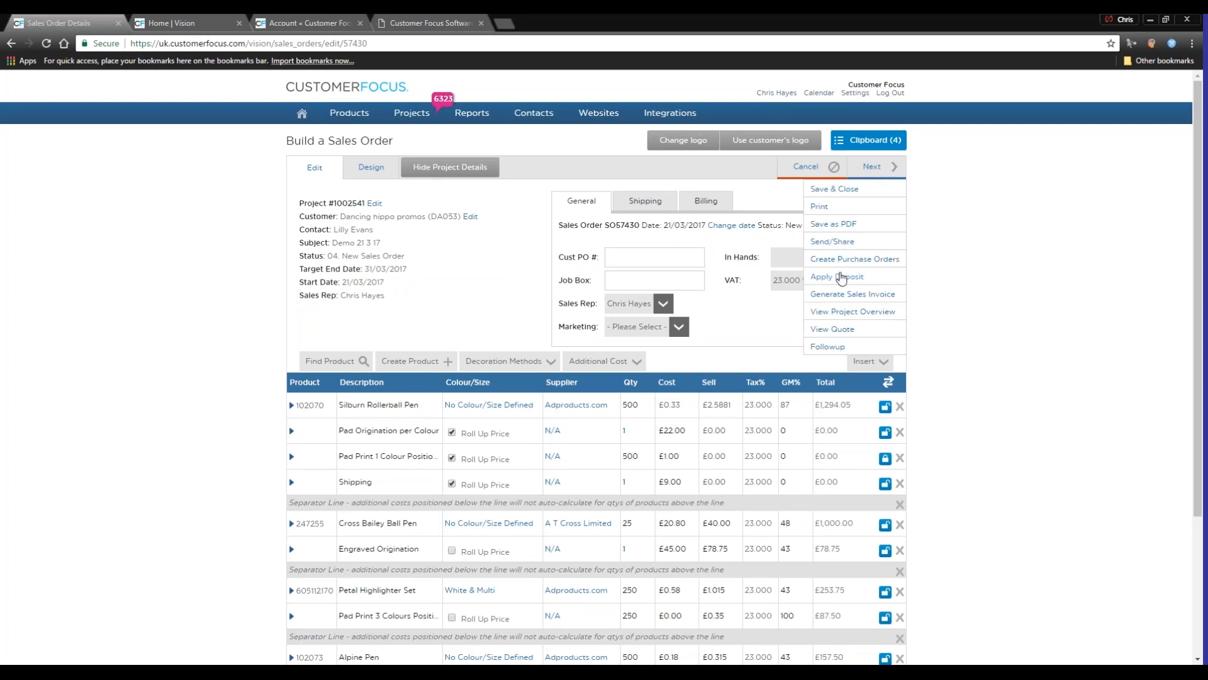
# Apply a deposit payment of 500 to the sales order
pyautogui.click(841, 279)
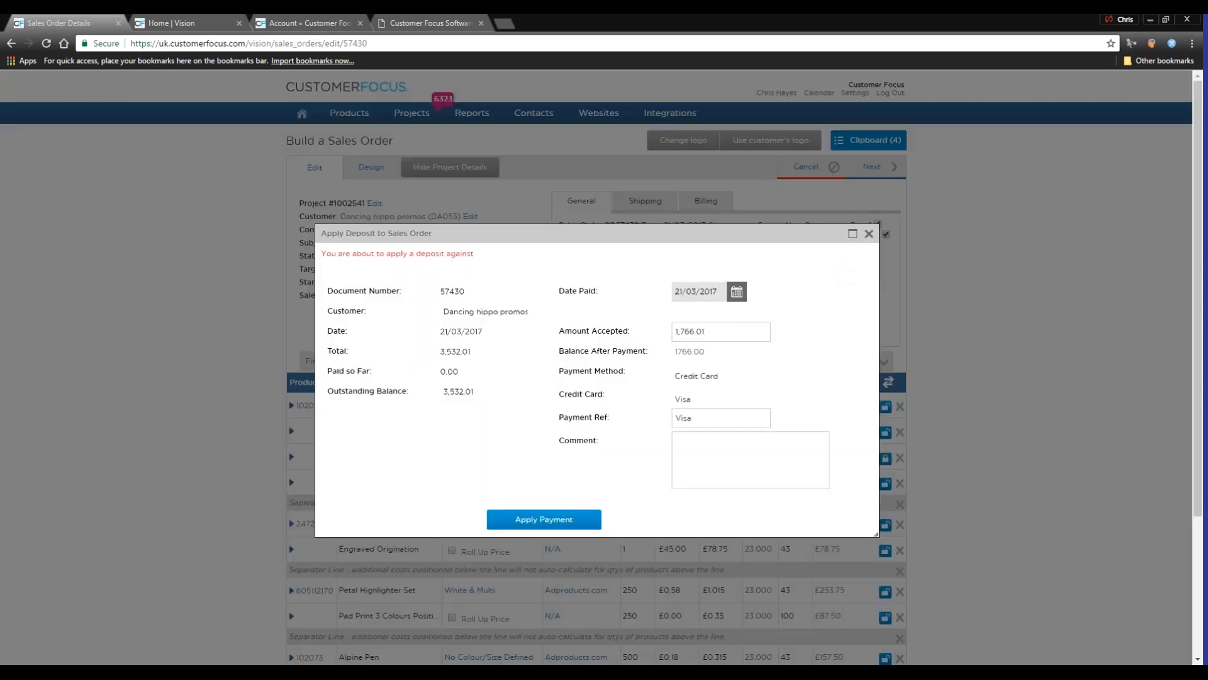
pyautogui.moveTo(727, 329); pyautogui.dragTo(635, 326)
pyautogui.write('500')
pyautogui.click(542, 520)
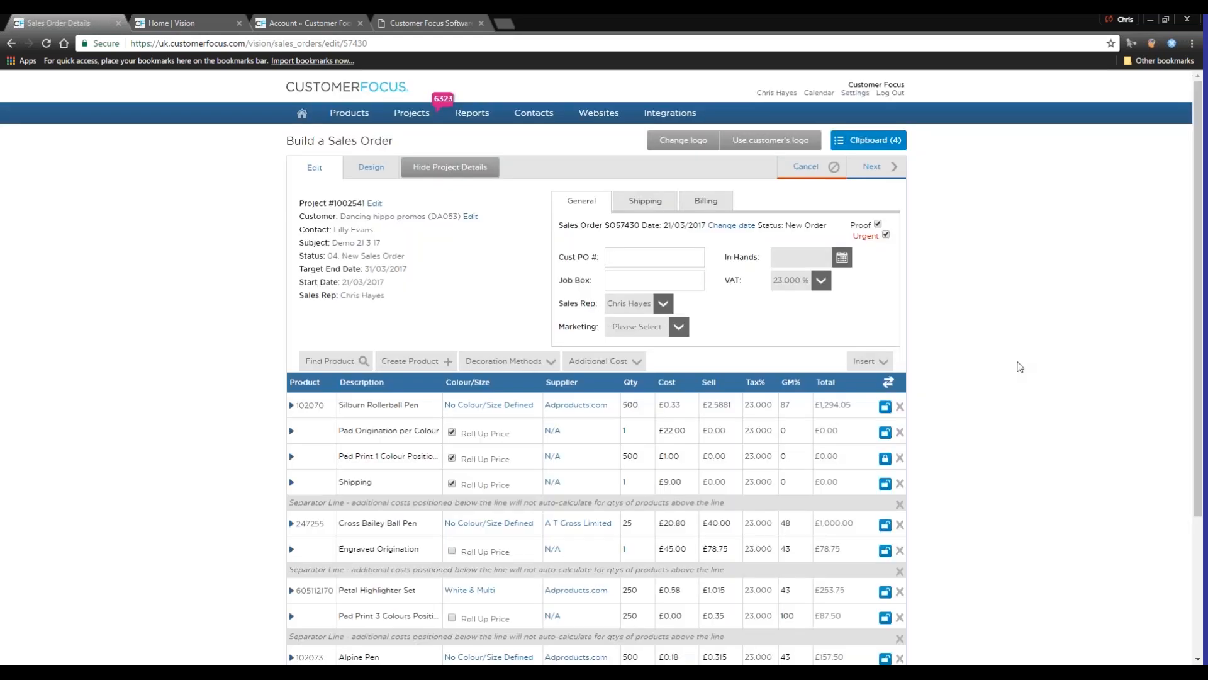
# Set the sales order's design template to print as a proforma invoice
pyautogui.moveTo(878, 183)
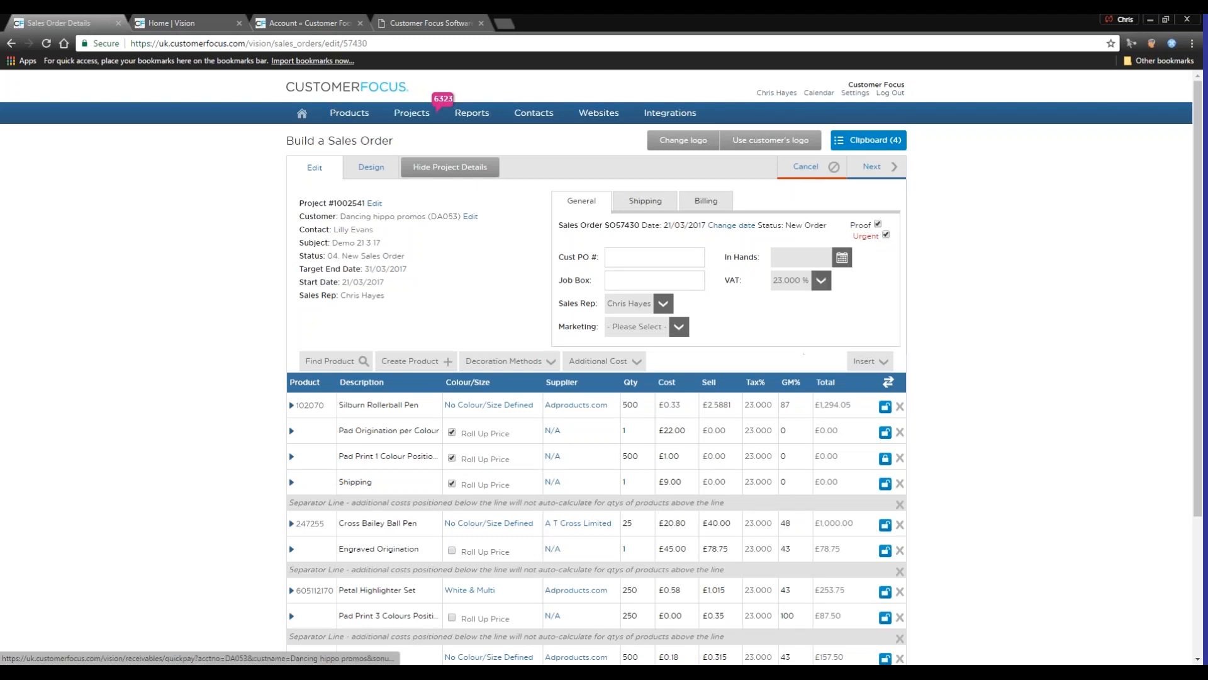
pyautogui.click(370, 168)
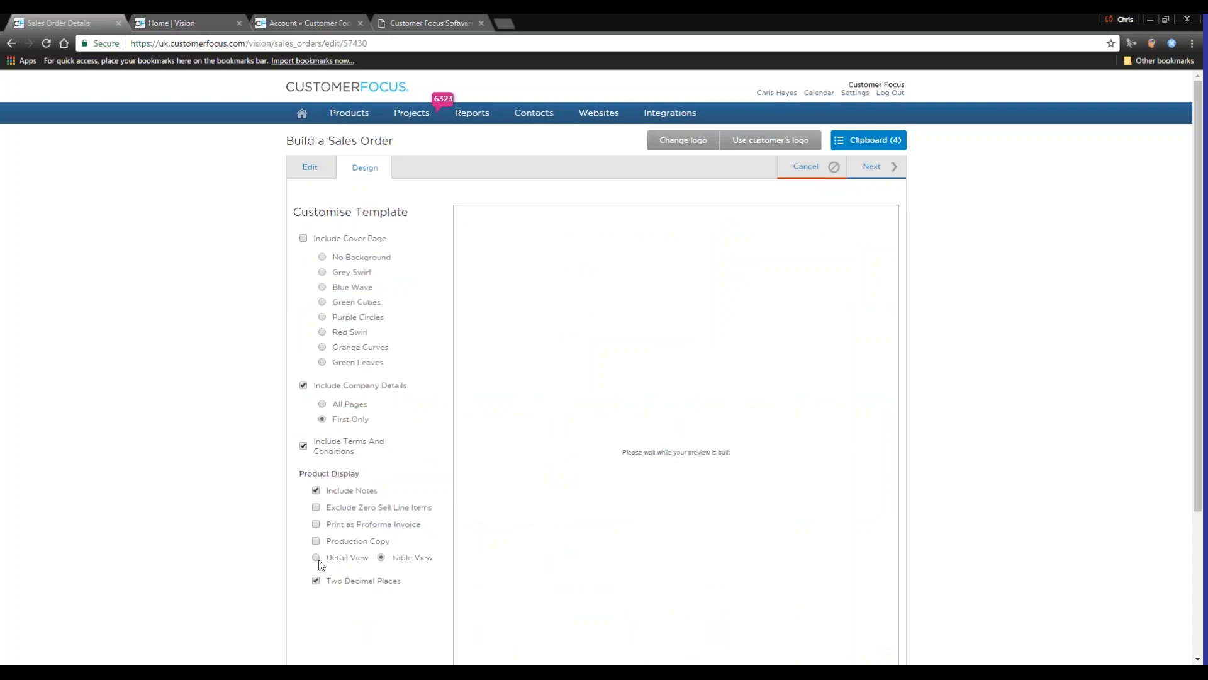
pyautogui.click(317, 394)
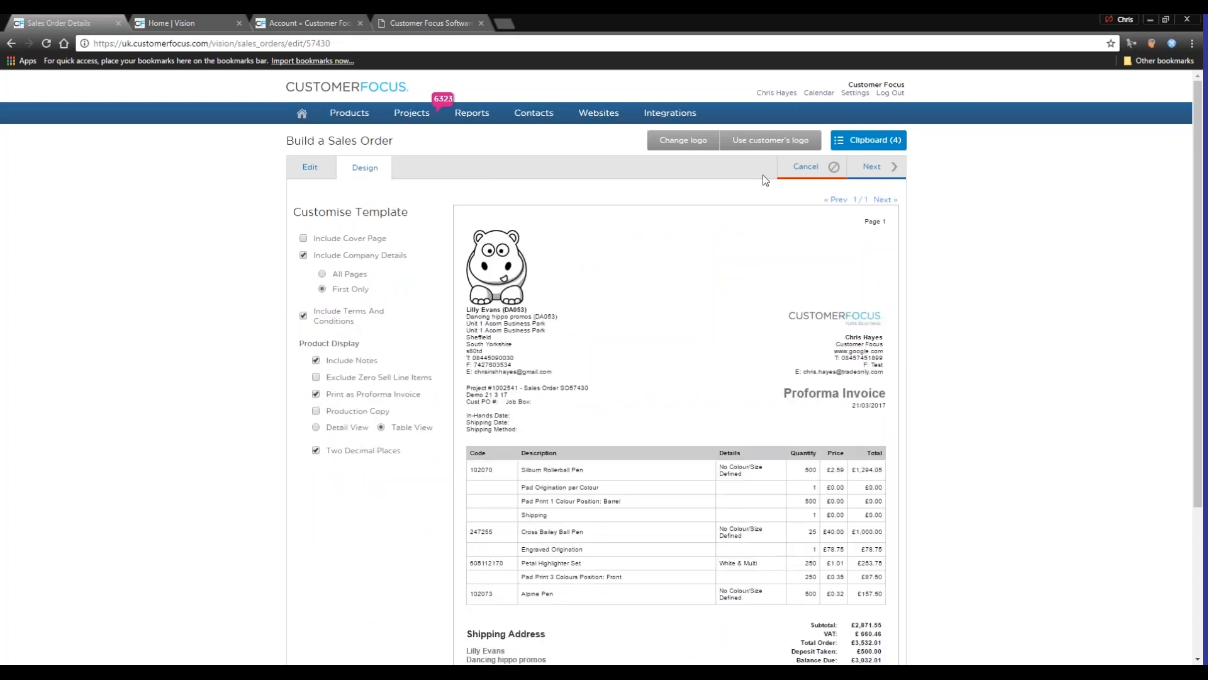
# Create the purchase orders from the sales order and review them in the project overview
pyautogui.click(873, 170)
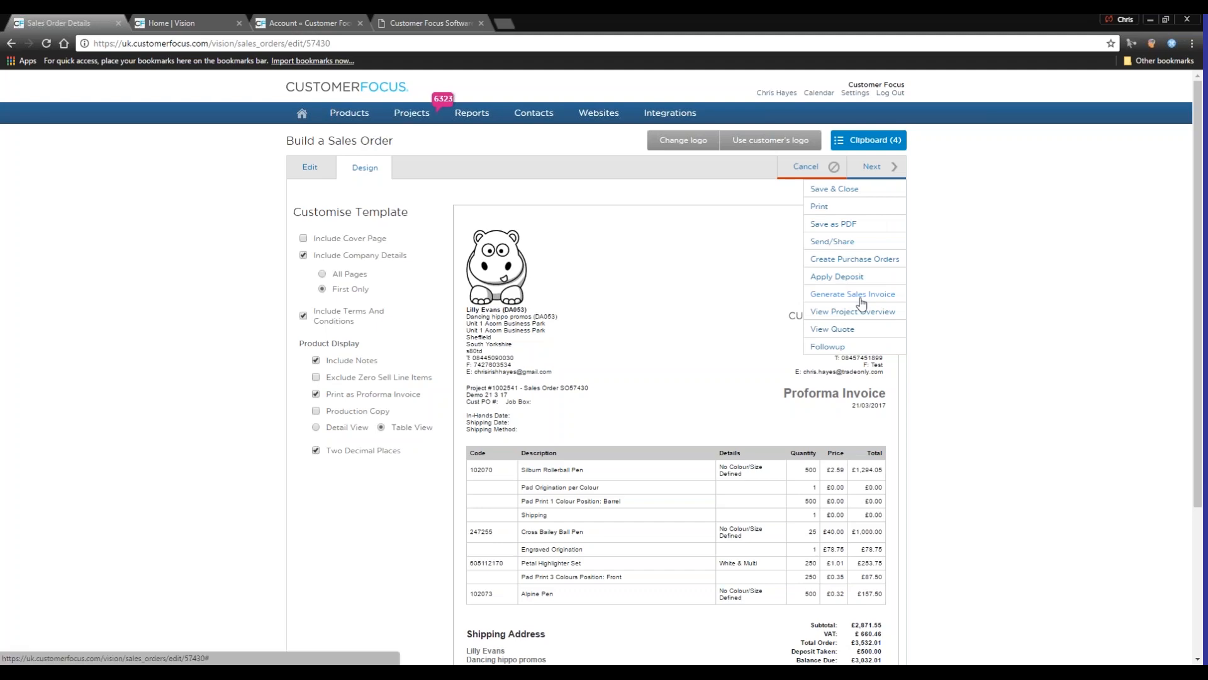
pyautogui.click(305, 169)
pyautogui.click(893, 169)
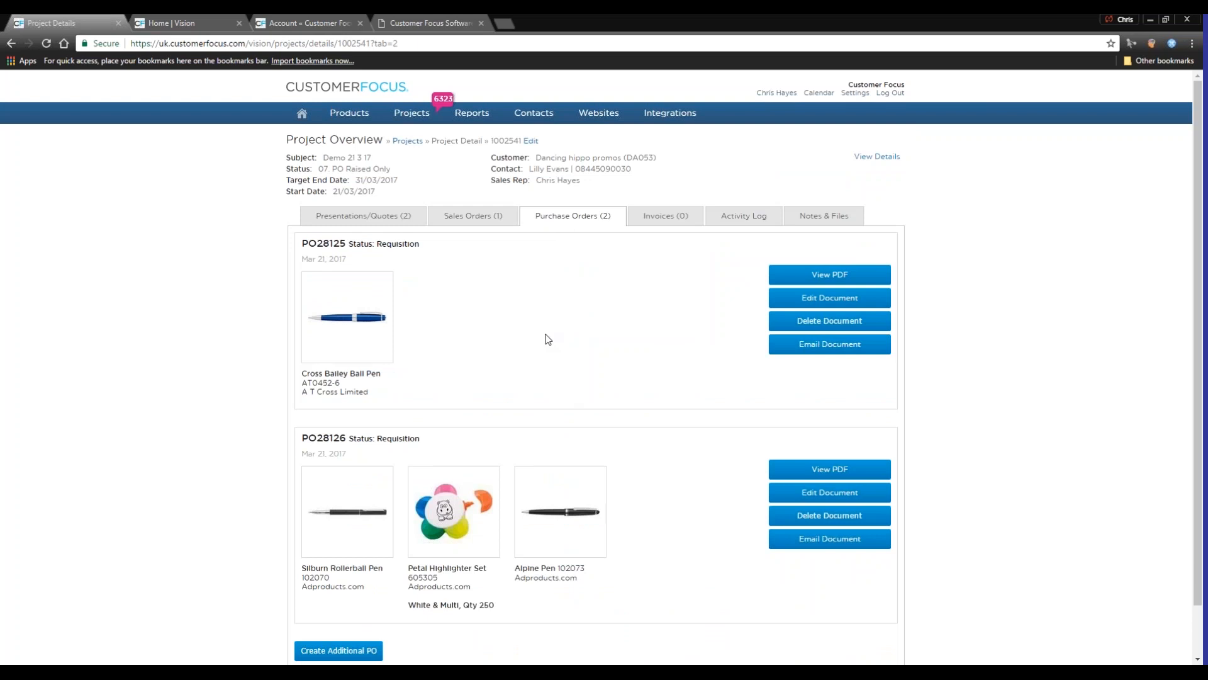
pyautogui.scroll(-1, 520, 302)
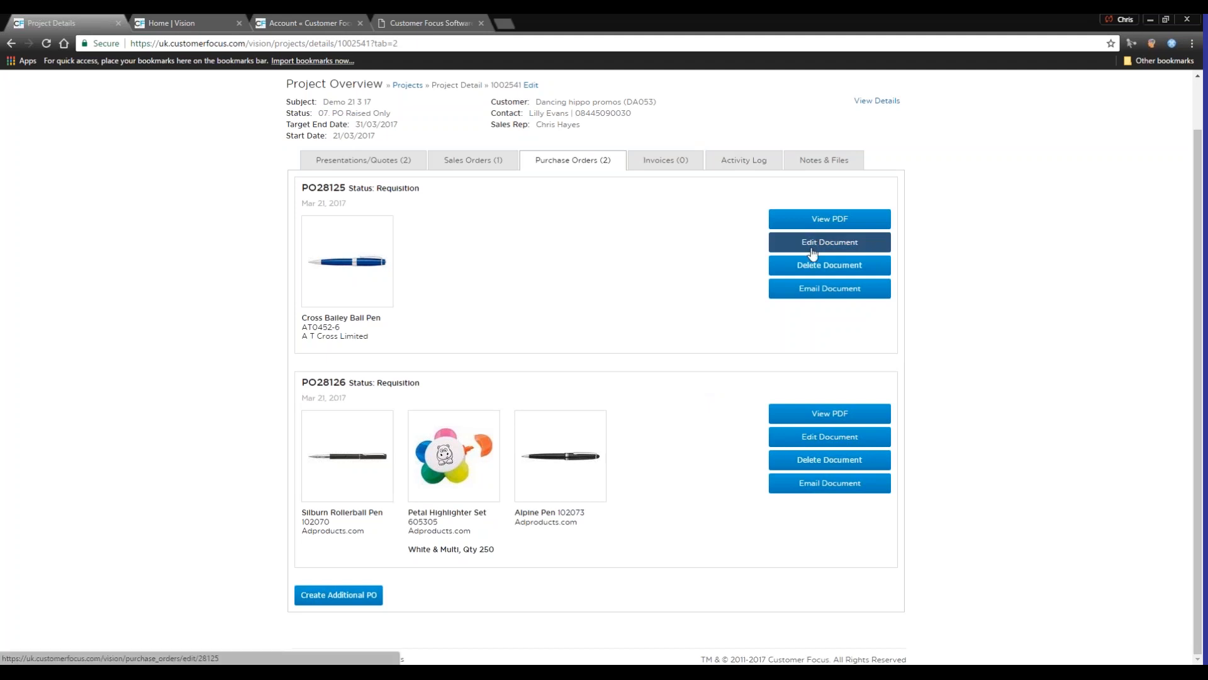
pyautogui.scroll(2, 558, 216)
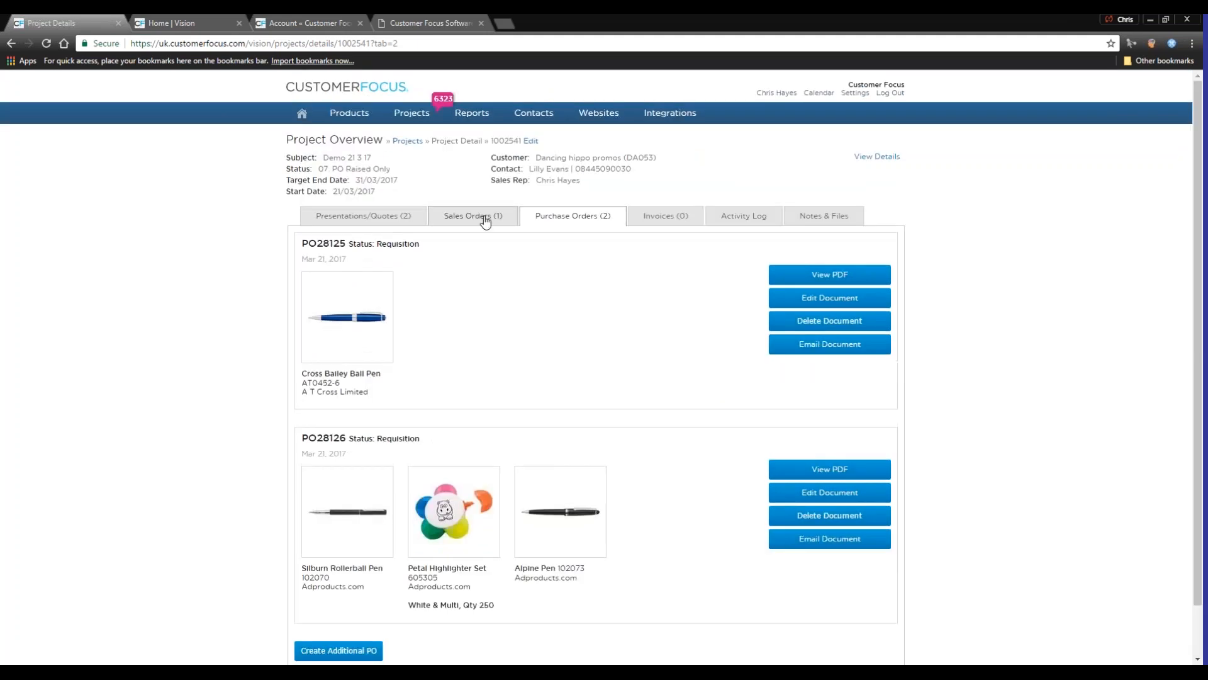
# Generate an invoice from the project's sales order and review its lines and payment information
pyautogui.click(472, 216)
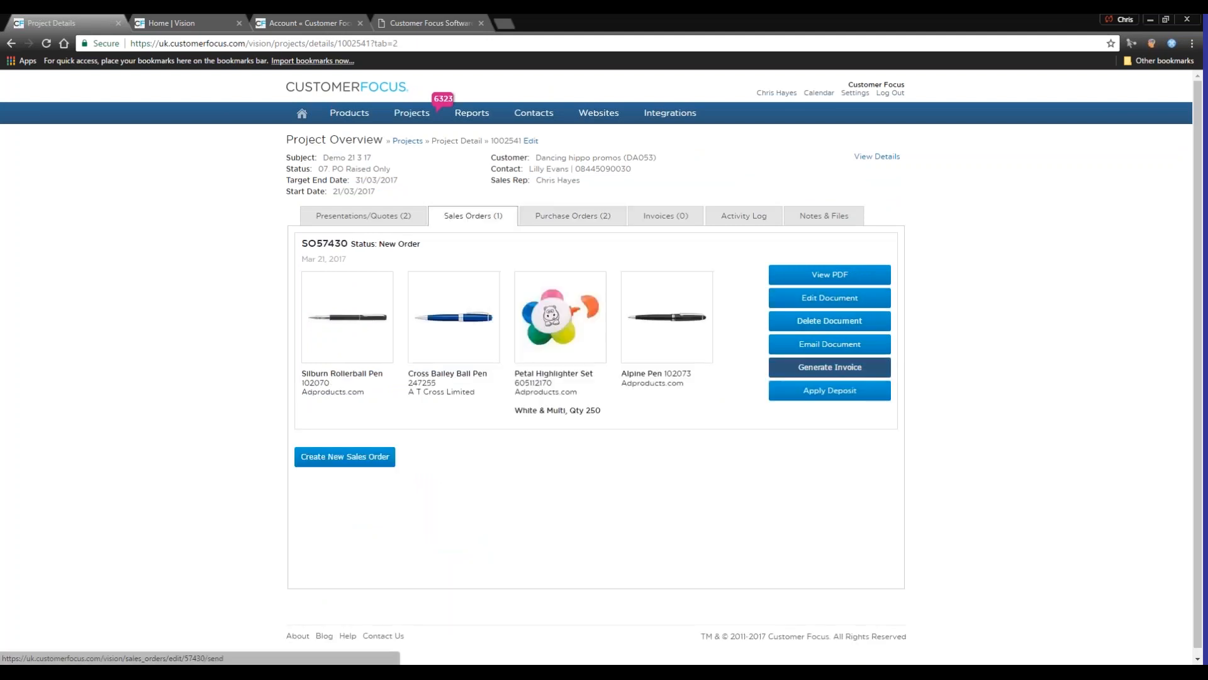
pyautogui.click(825, 374)
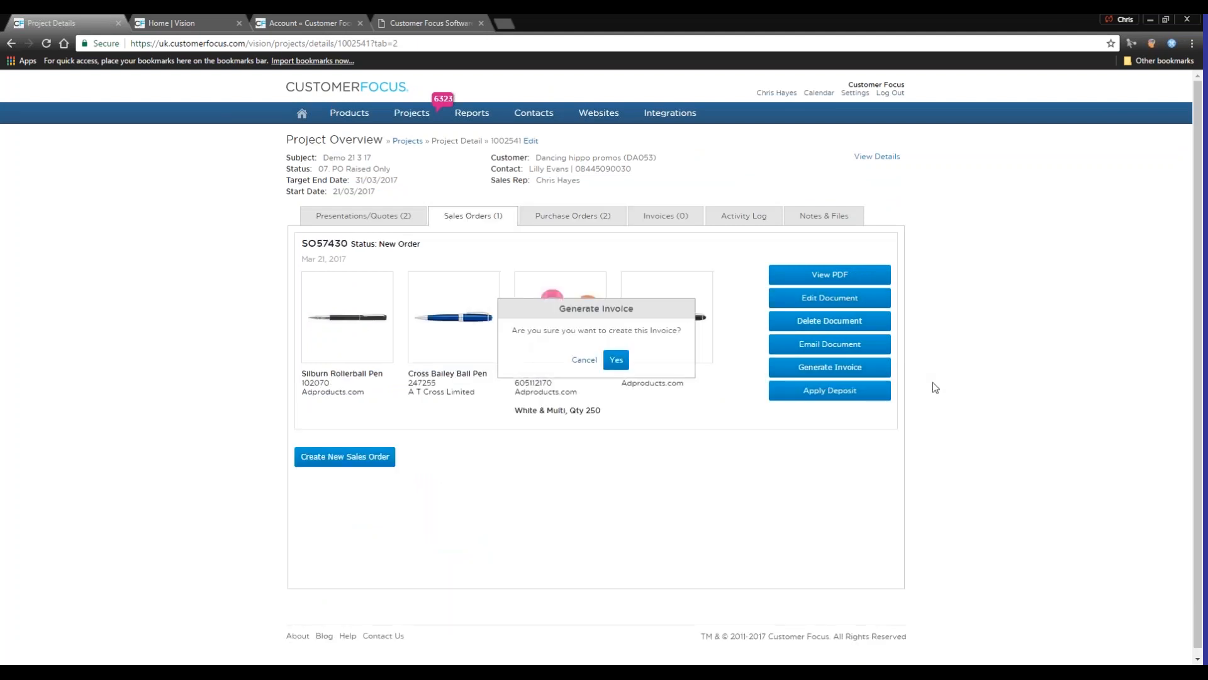
pyautogui.click(616, 360)
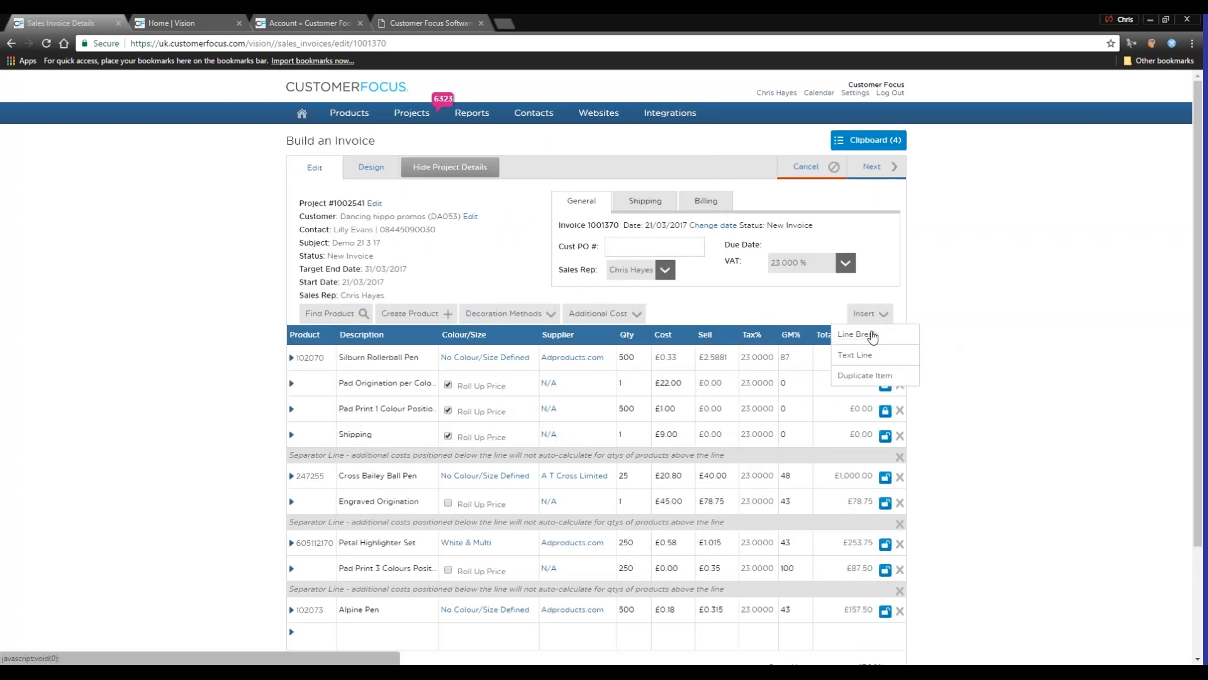
pyautogui.scroll(-3, 829, 423)
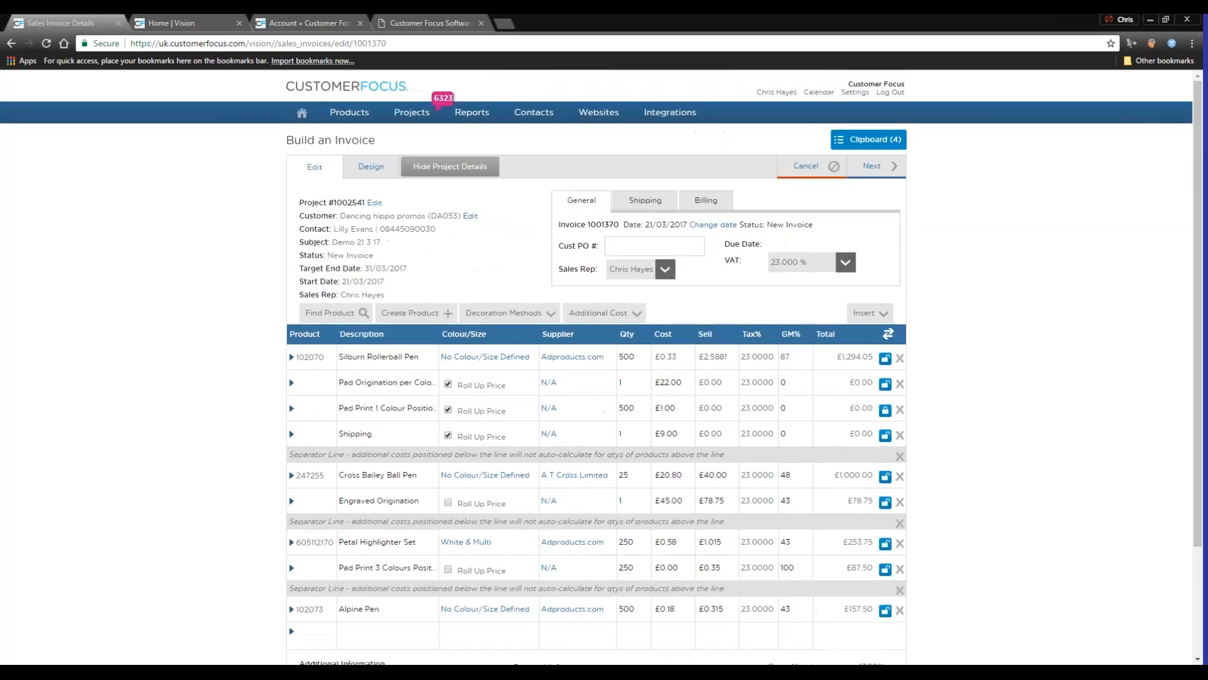
# Email the invoice, filling in the saved e-mail address as both recipient and Cc
pyautogui.moveTo(884, 169)
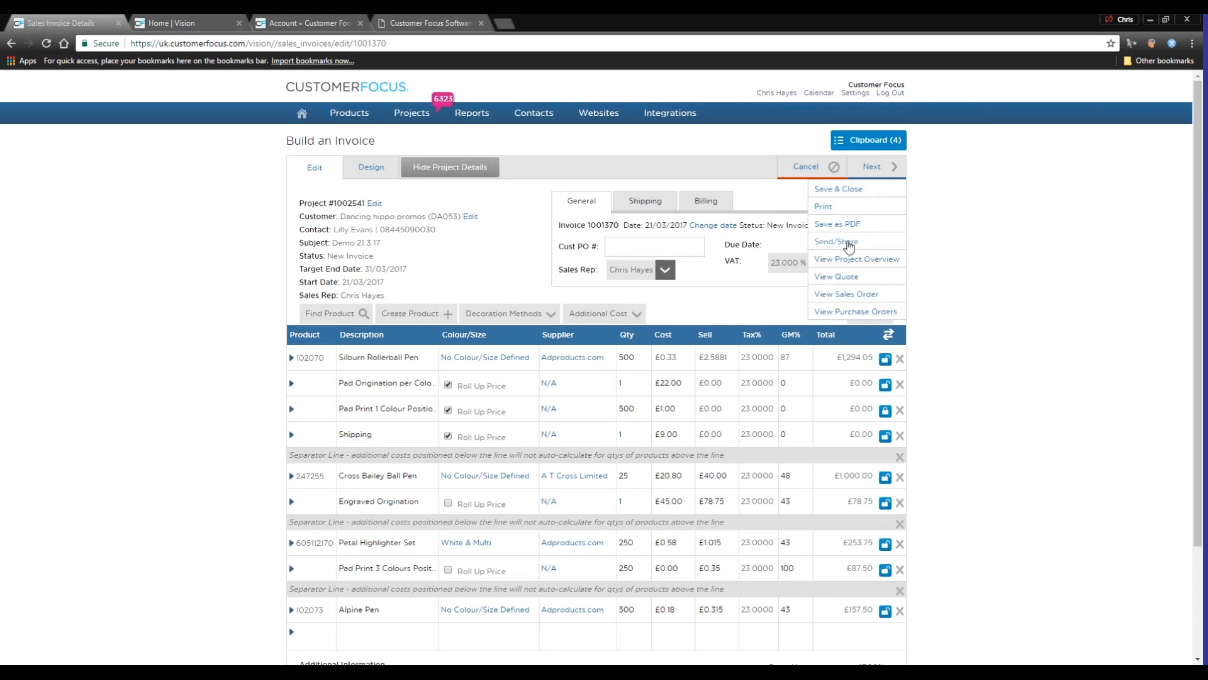
pyautogui.click(843, 242)
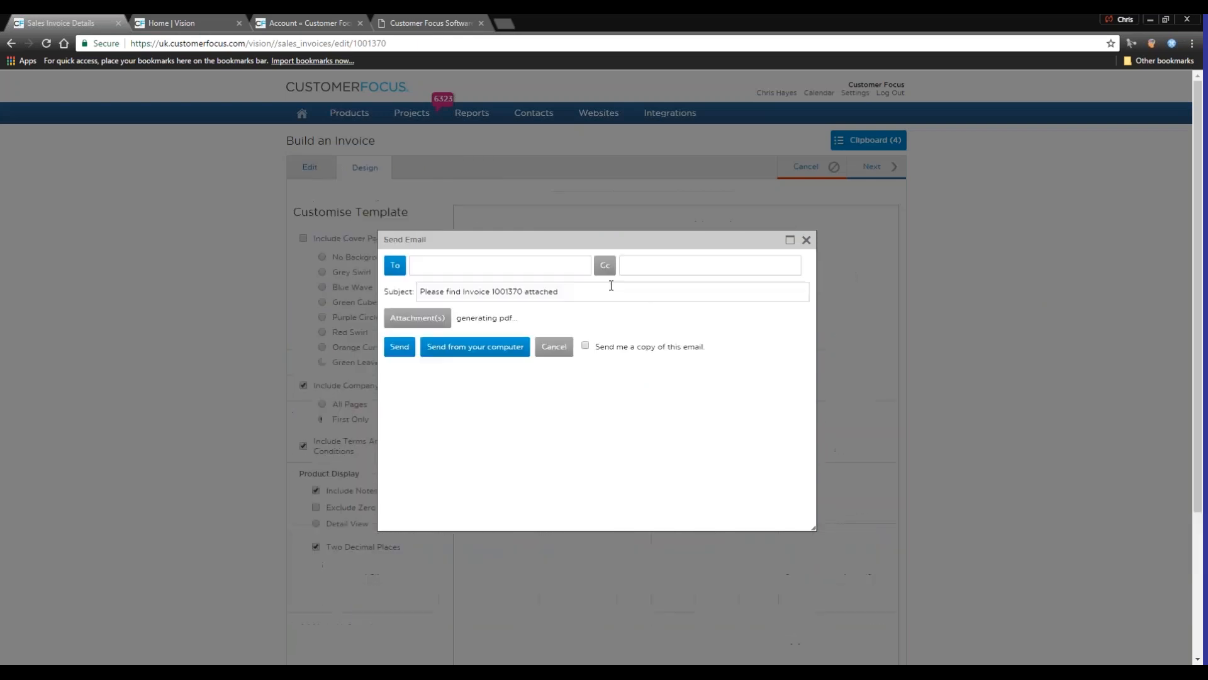
pyautogui.click(460, 265)
pyautogui.click(466, 284)
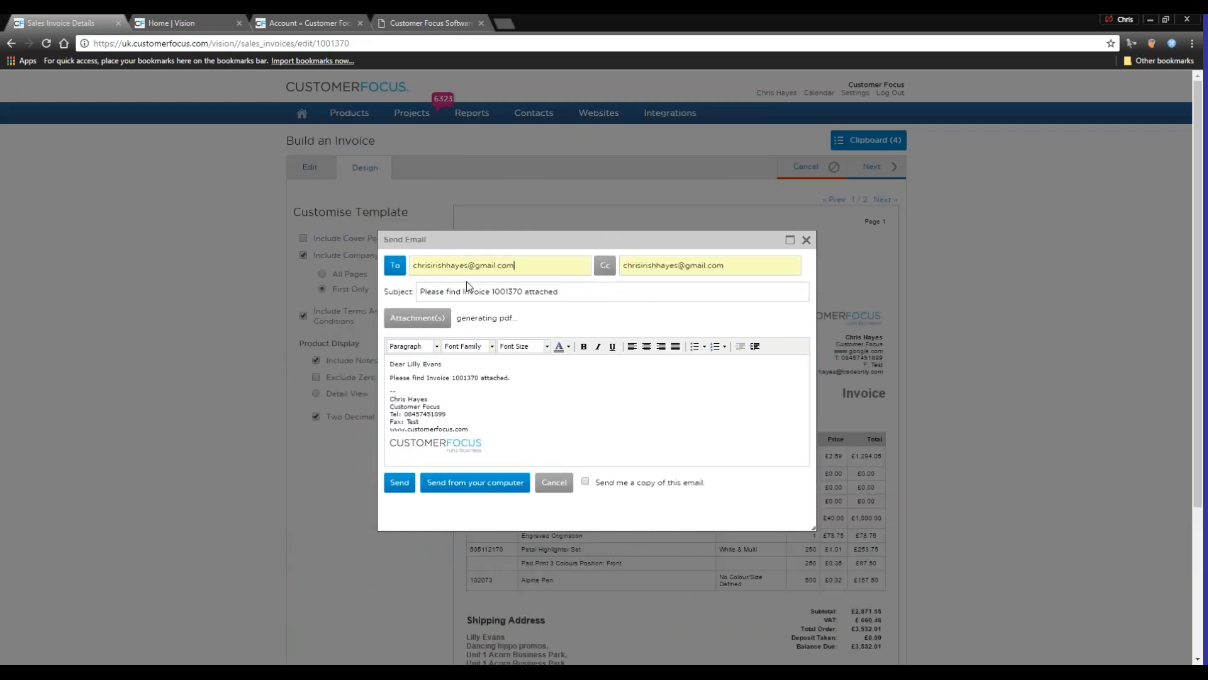
pyautogui.click(614, 348)
pyautogui.click(400, 483)
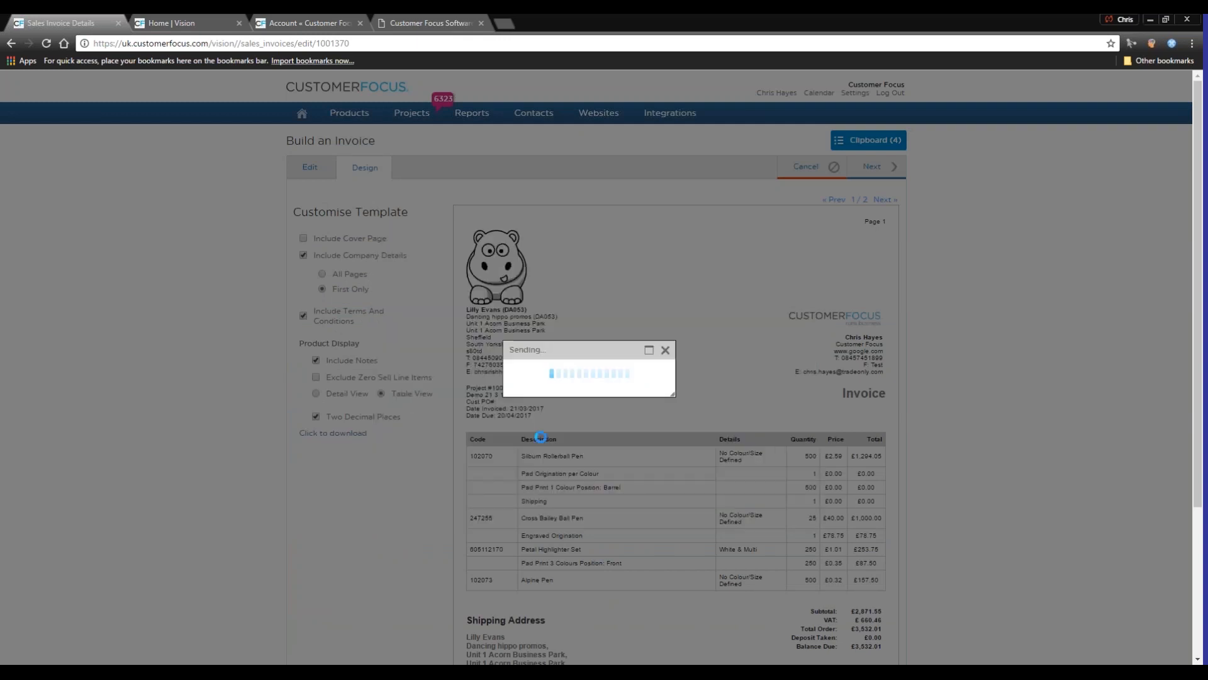
pyautogui.click(580, 386)
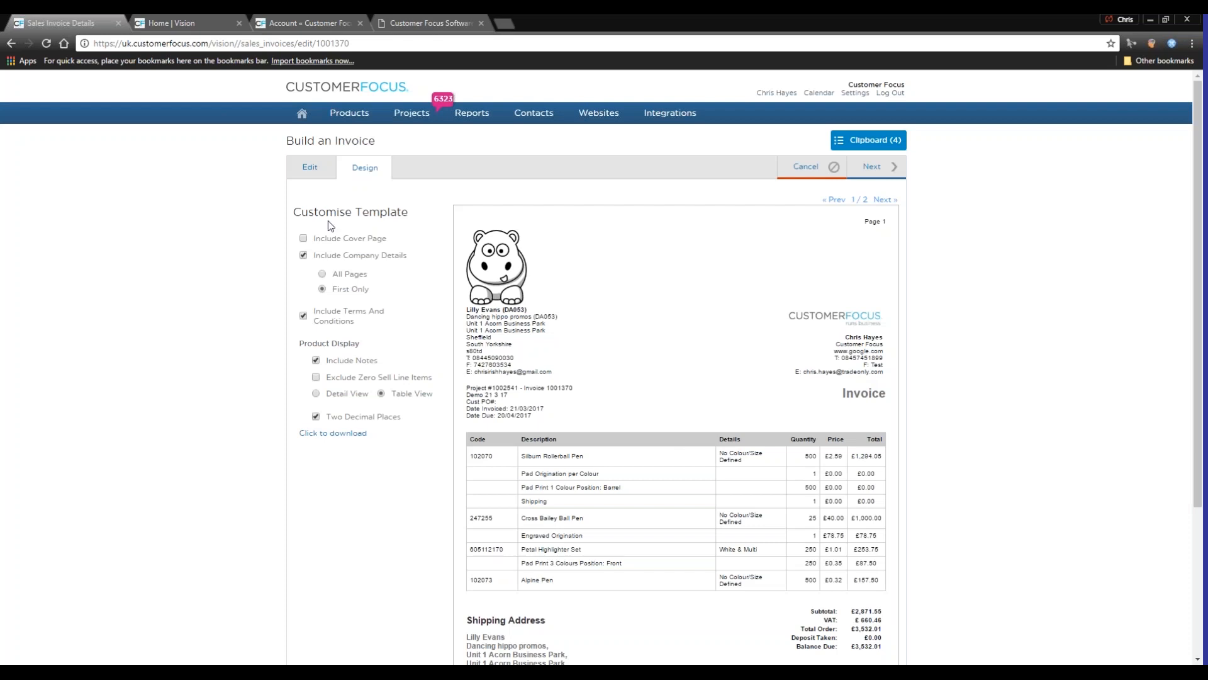
# Return to the invoice's edit view and check its payment status
pyautogui.click(310, 168)
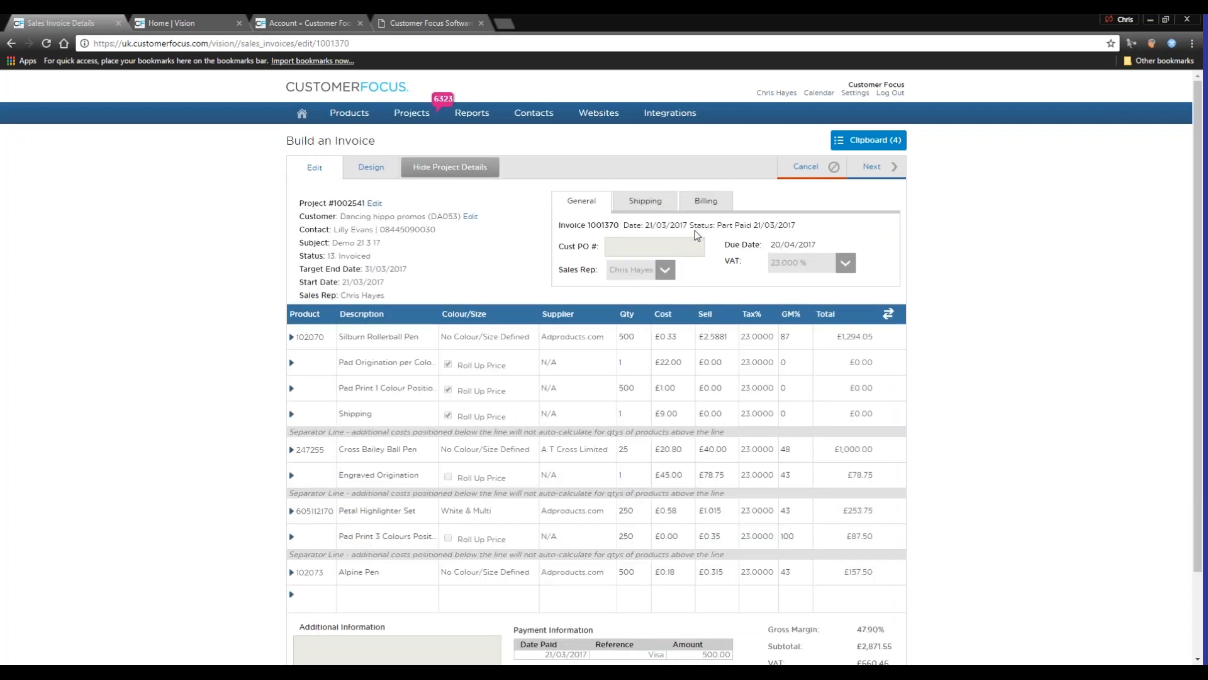
pyautogui.moveTo(716, 225); pyautogui.dragTo(752, 222)
pyautogui.click(742, 223)
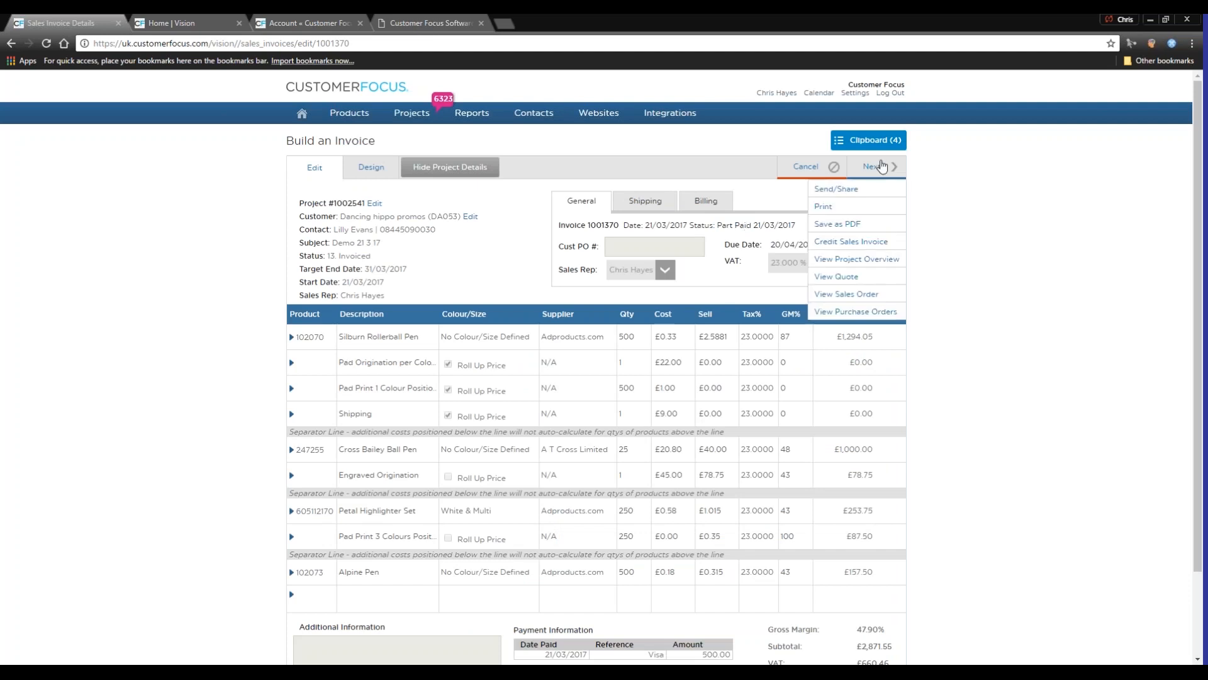
# Save the project details from the project's edit form and view the project's invoices in its overview
pyautogui.click(877, 168)
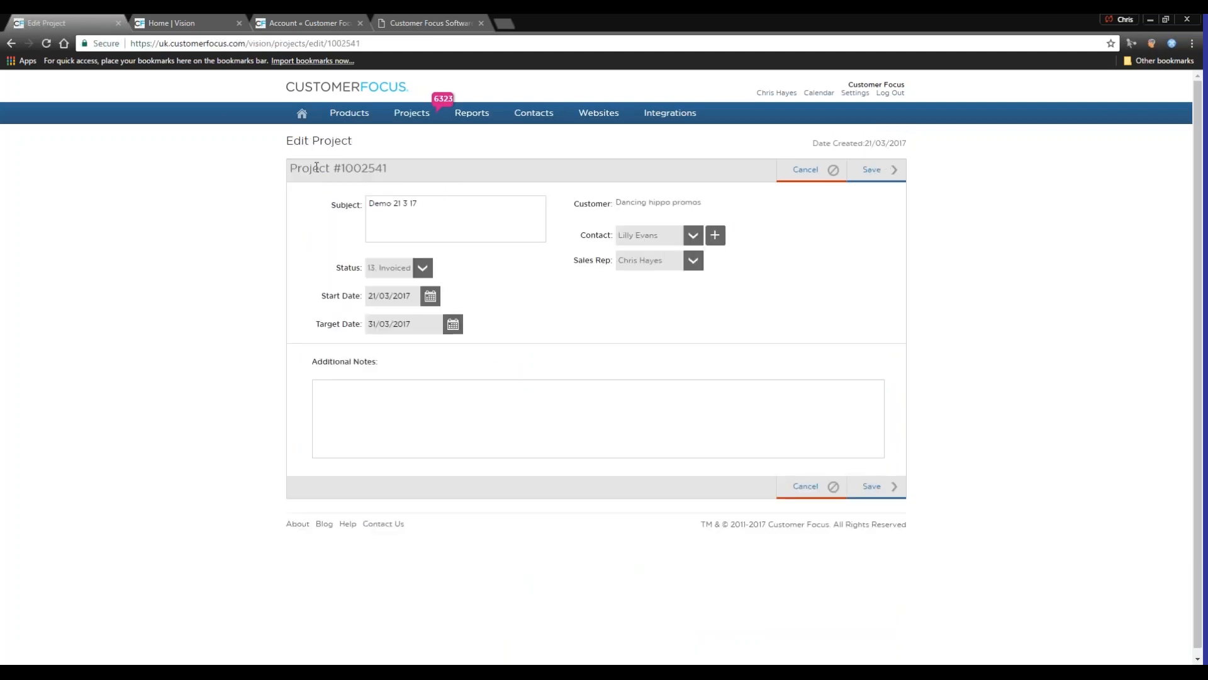
pyautogui.click(879, 174)
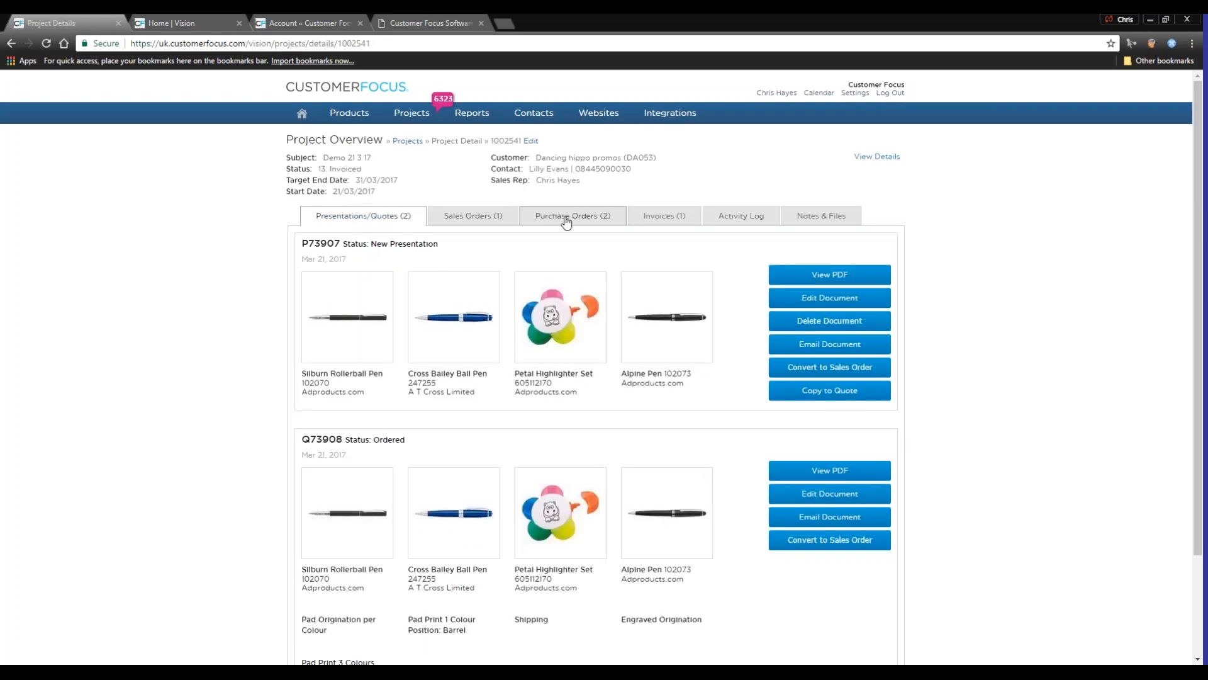
pyautogui.click(644, 219)
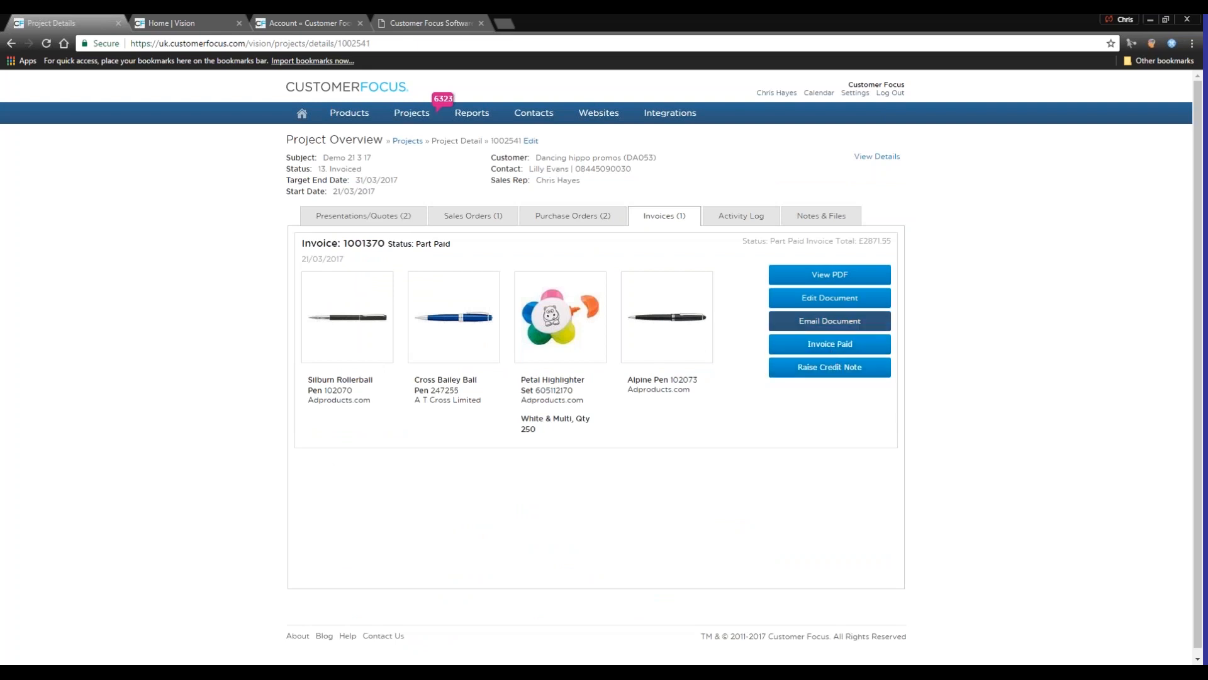
# View the overview list of all projects and the job board
pyautogui.moveTo(409, 117)
pyautogui.click(409, 134)
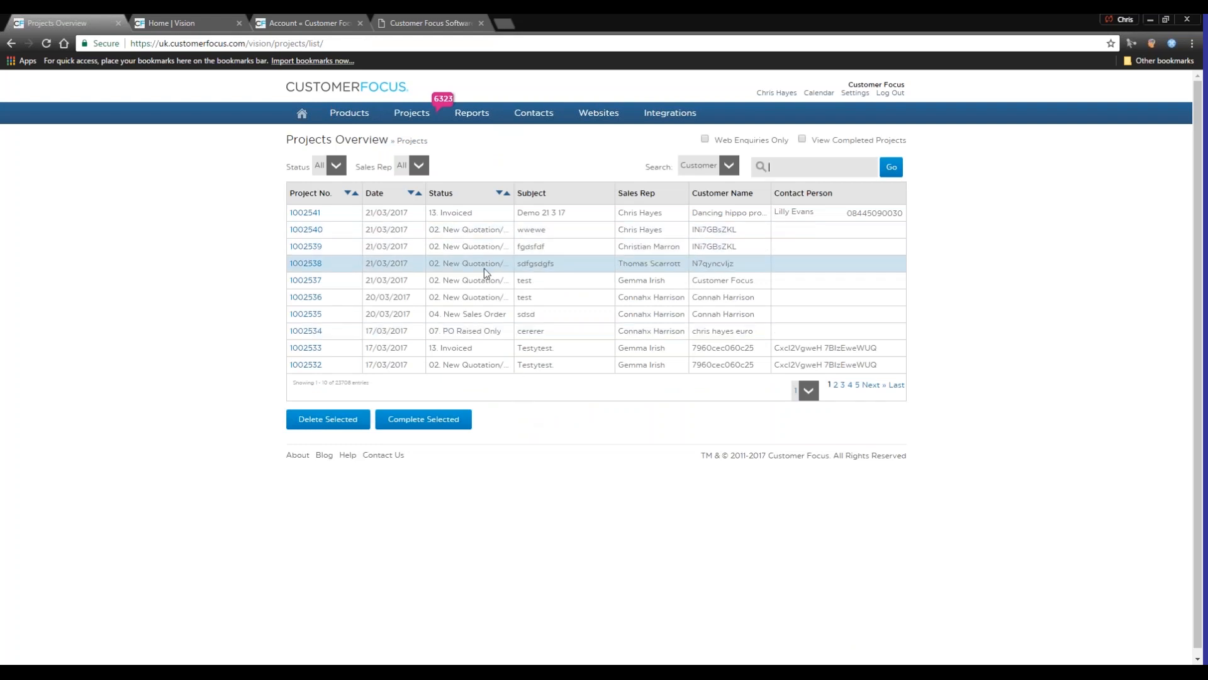
pyautogui.moveTo(416, 126)
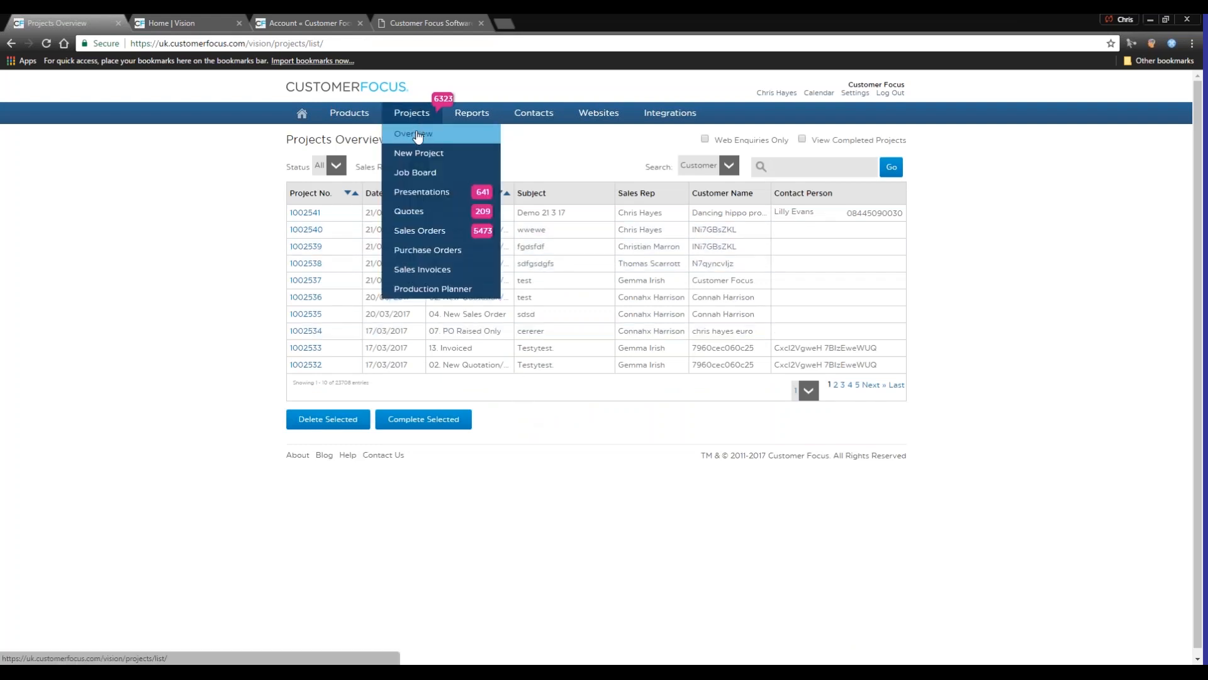
pyautogui.click(419, 174)
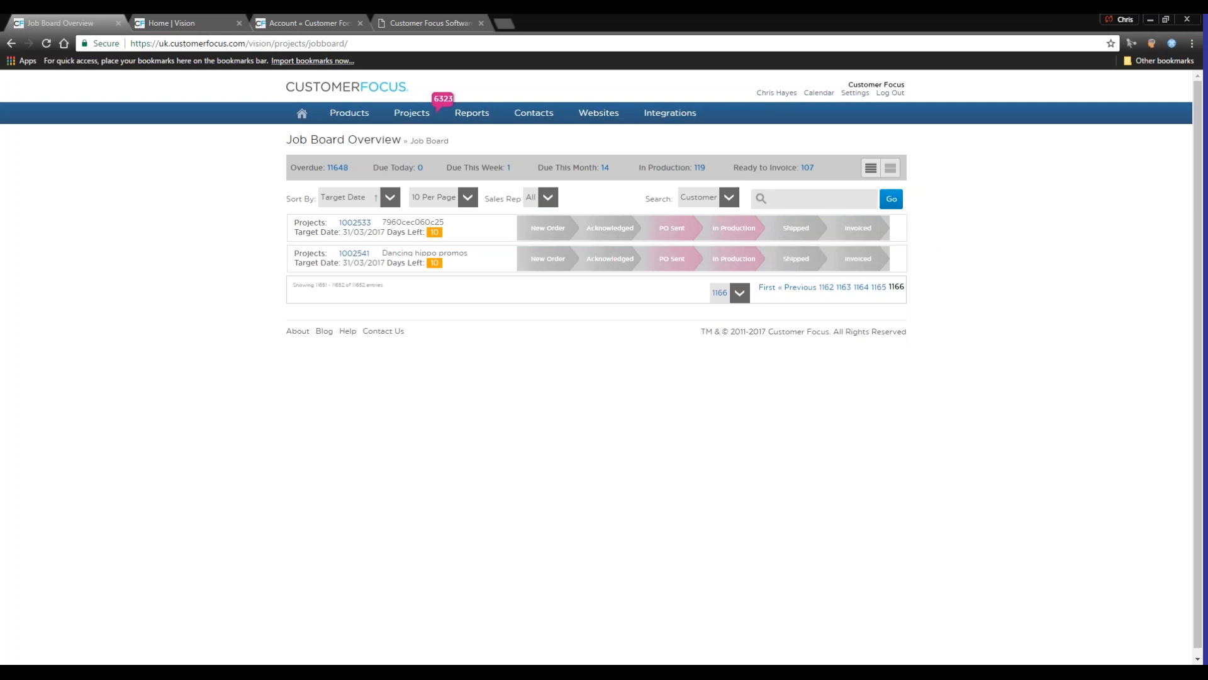
# Open the production planner and look through its list of orders
pyautogui.moveTo(411, 113)
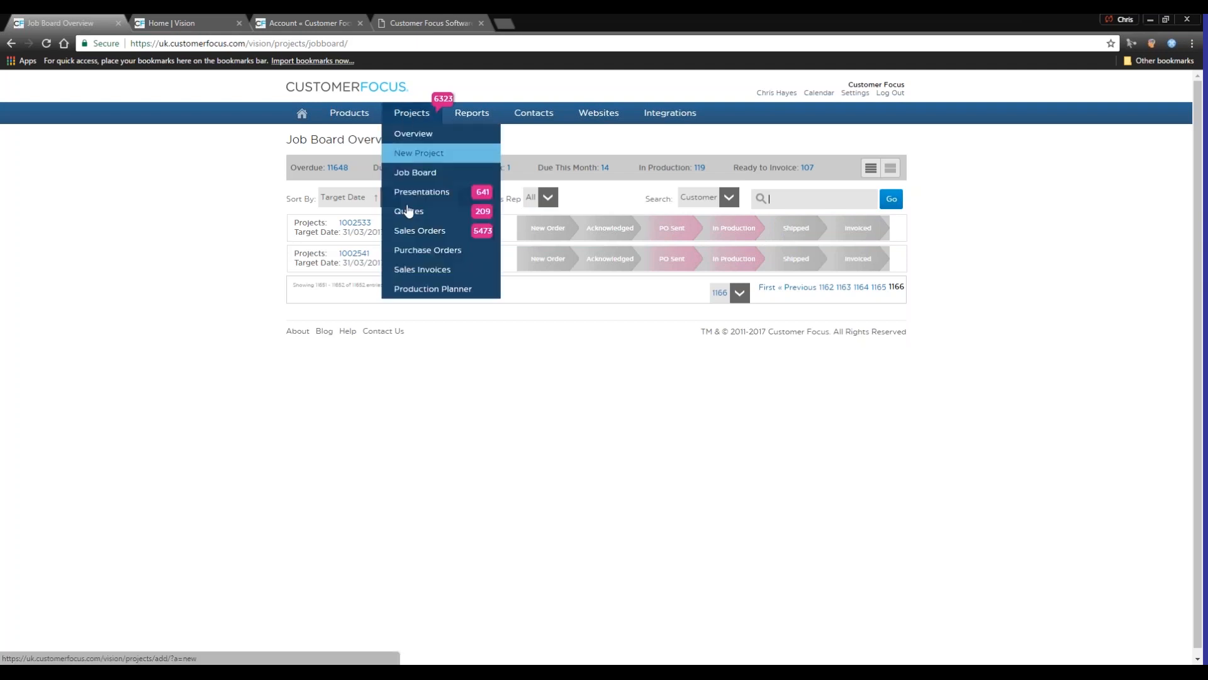
pyautogui.click(432, 290)
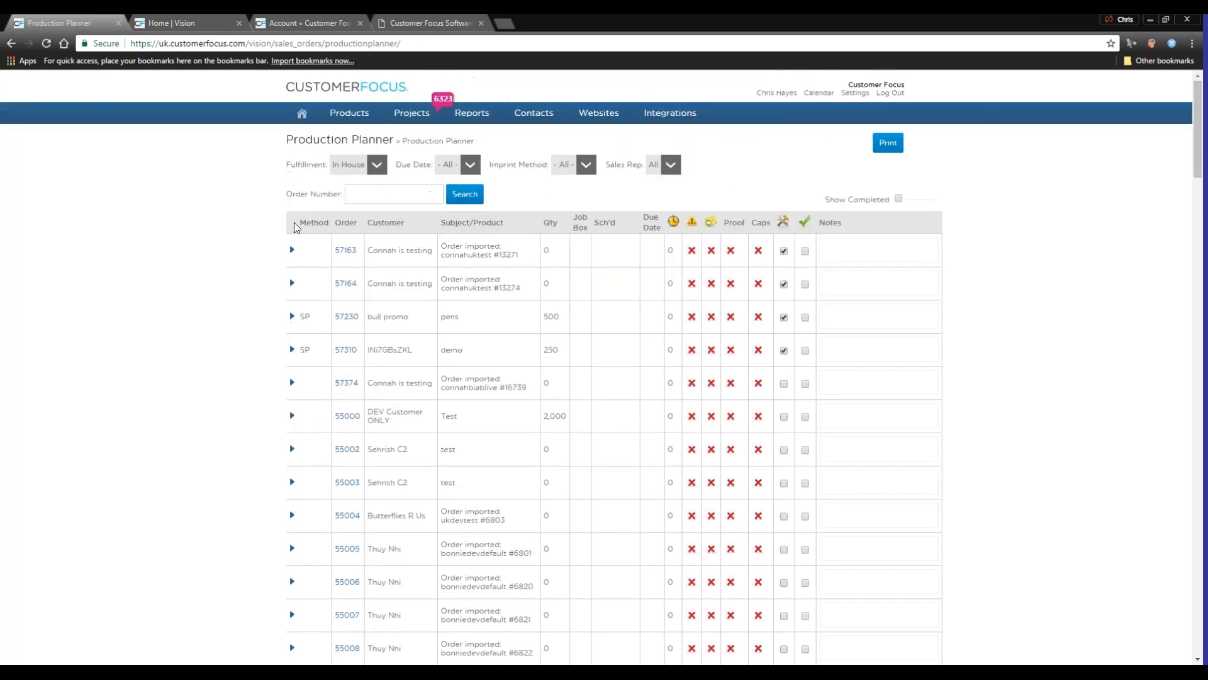
pyautogui.scroll(-10, 533, 327)
pyautogui.scroll(-20, 532, 322)
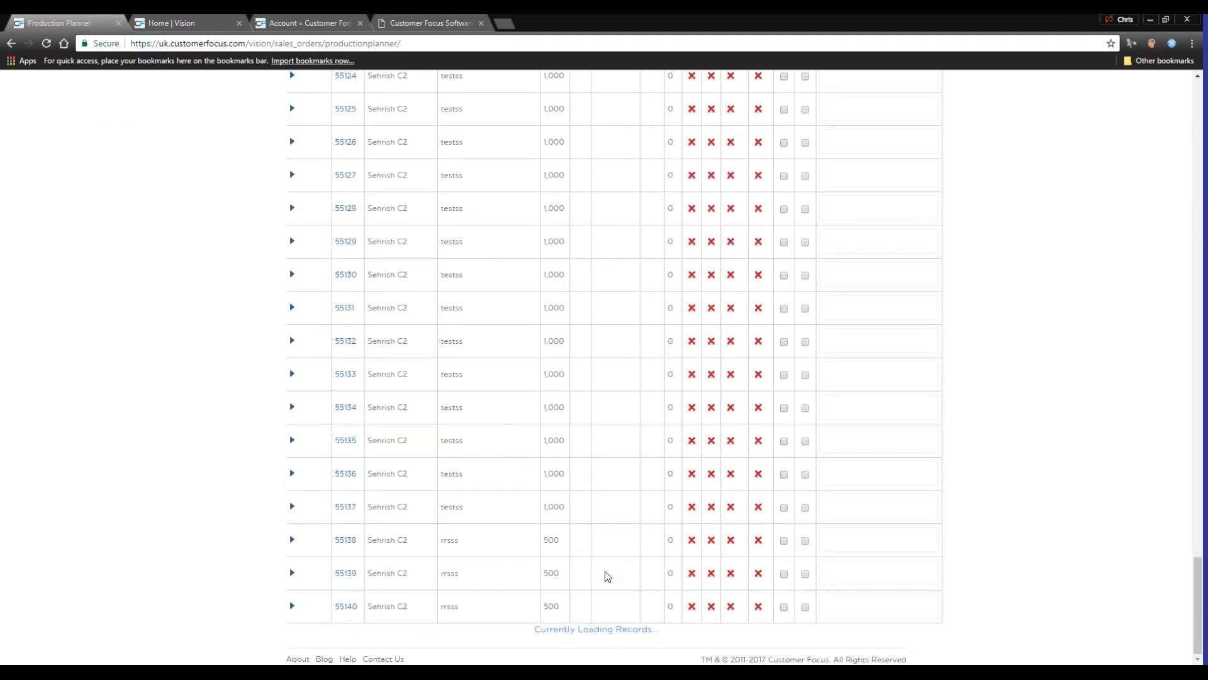
pyautogui.scroll(20, 601, 541)
pyautogui.scroll(3, 620, 508)
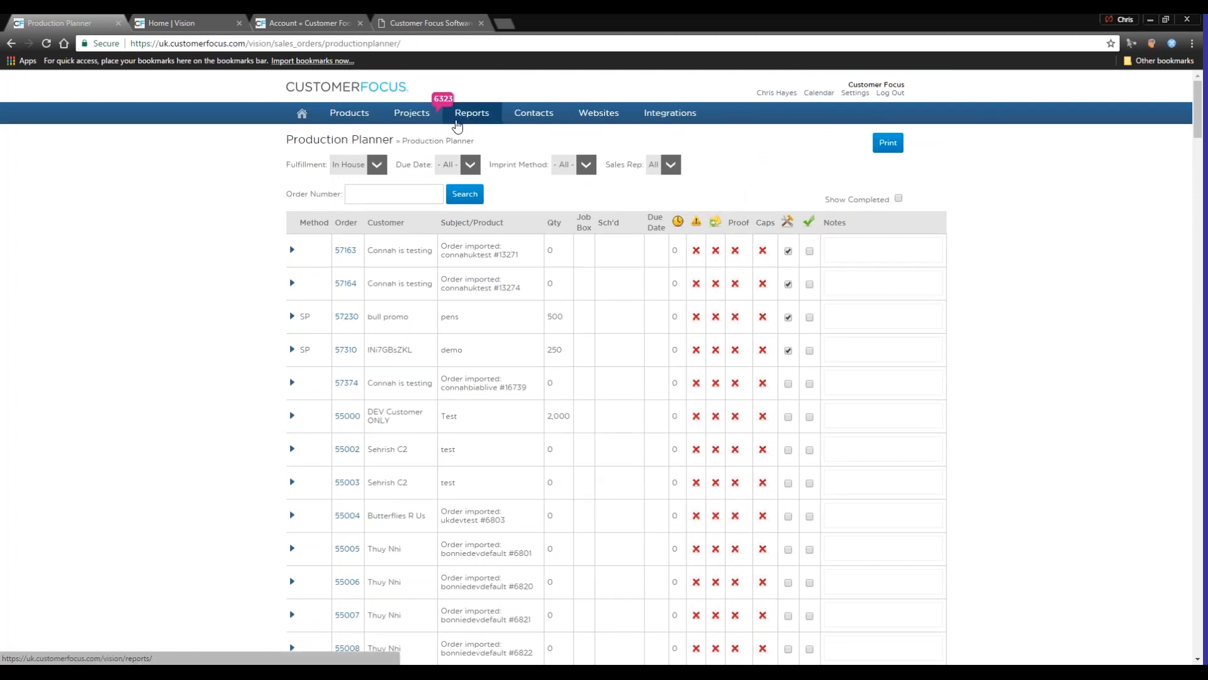
# View the overview list of presentations across all projects
pyautogui.moveTo(426, 126)
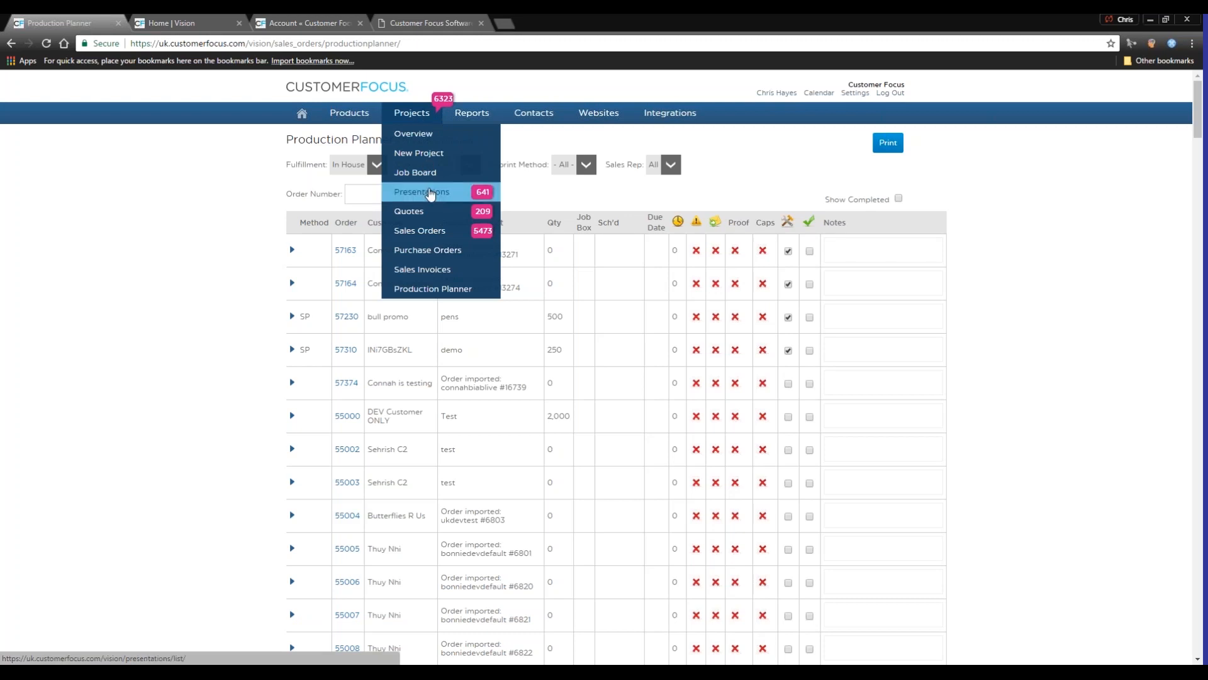
pyautogui.click(422, 191)
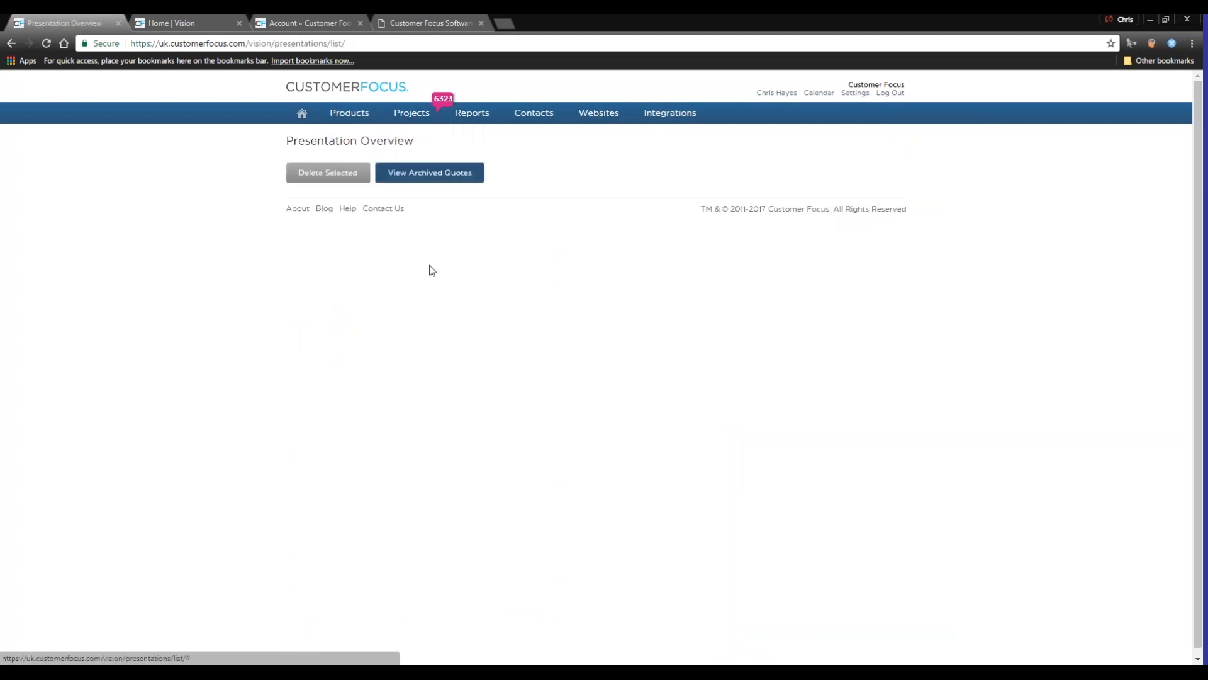
pyautogui.moveTo(412, 217)
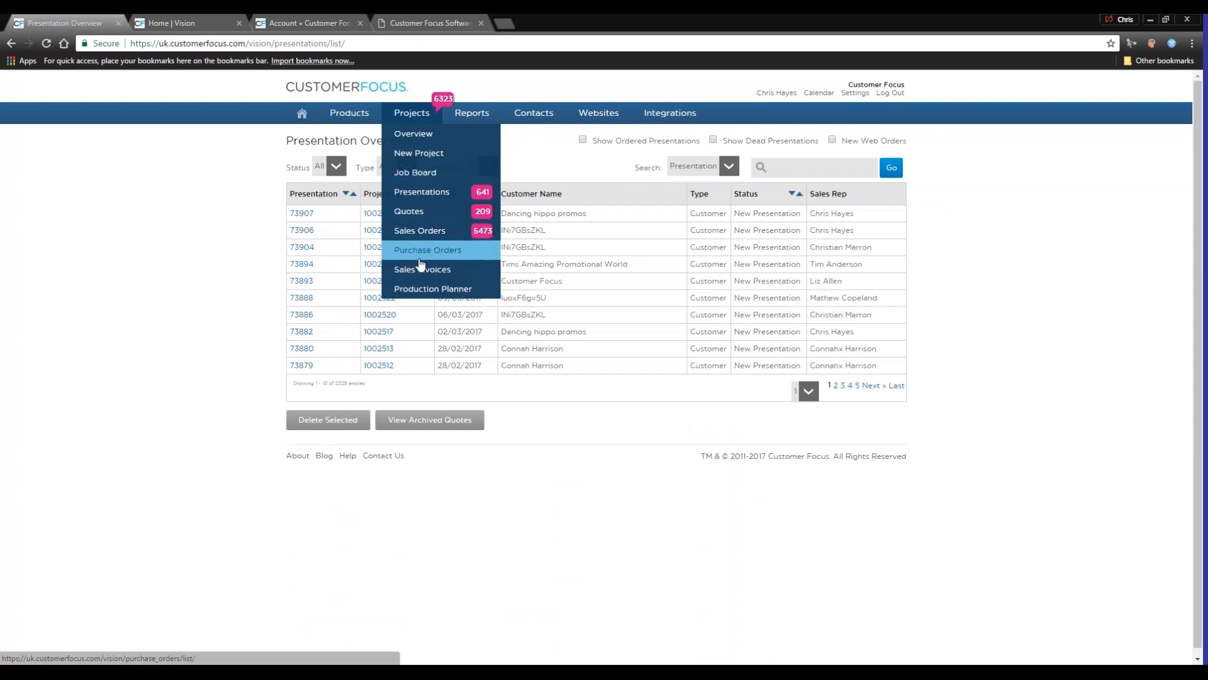
# Generate a Customer report on New Customers with the date range Last Year
pyautogui.click(469, 118)
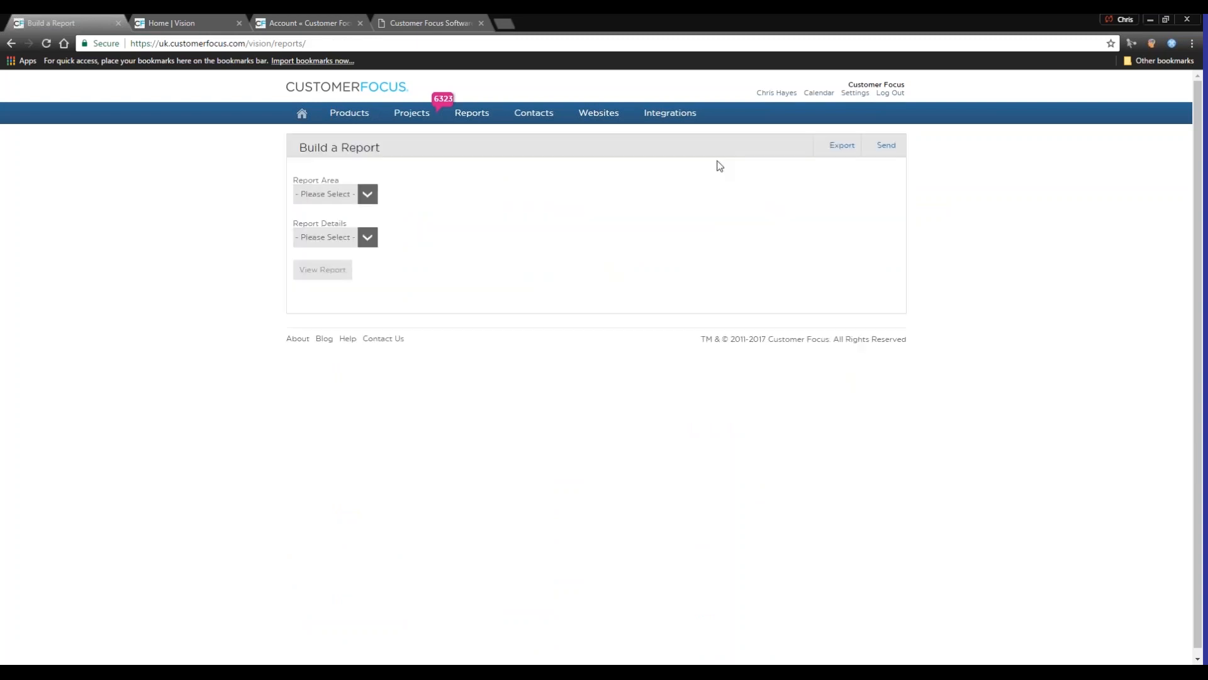
pyautogui.click(362, 196)
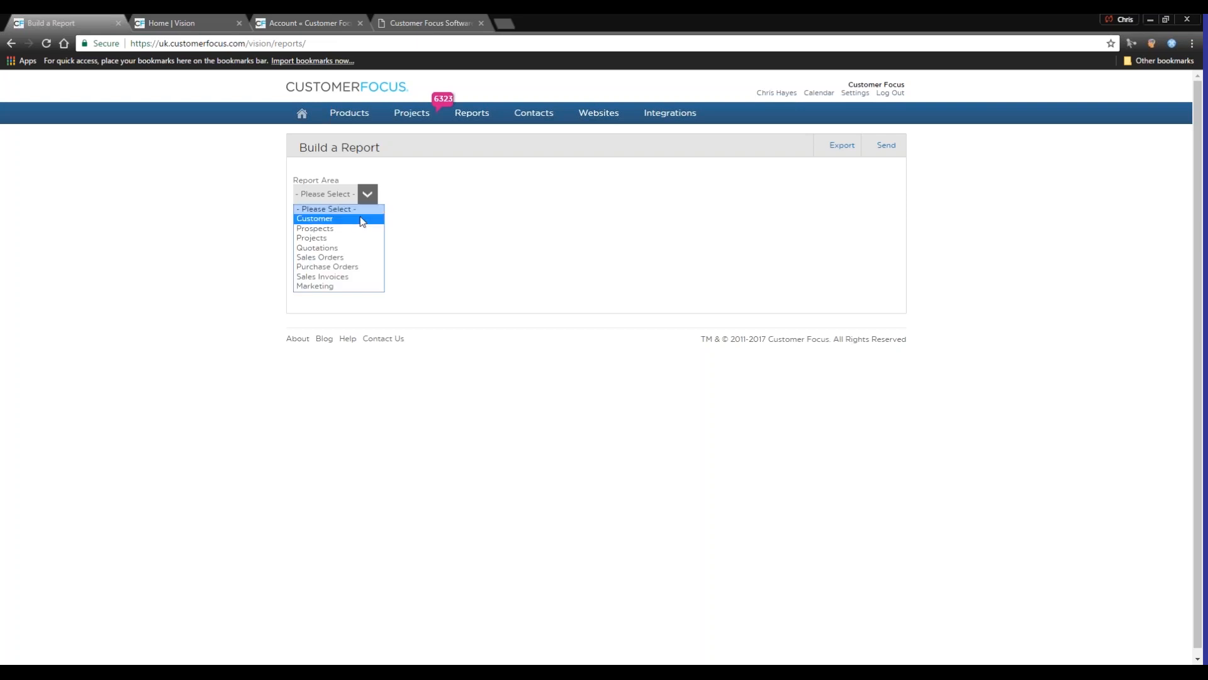
pyautogui.click(360, 217)
pyautogui.click(363, 238)
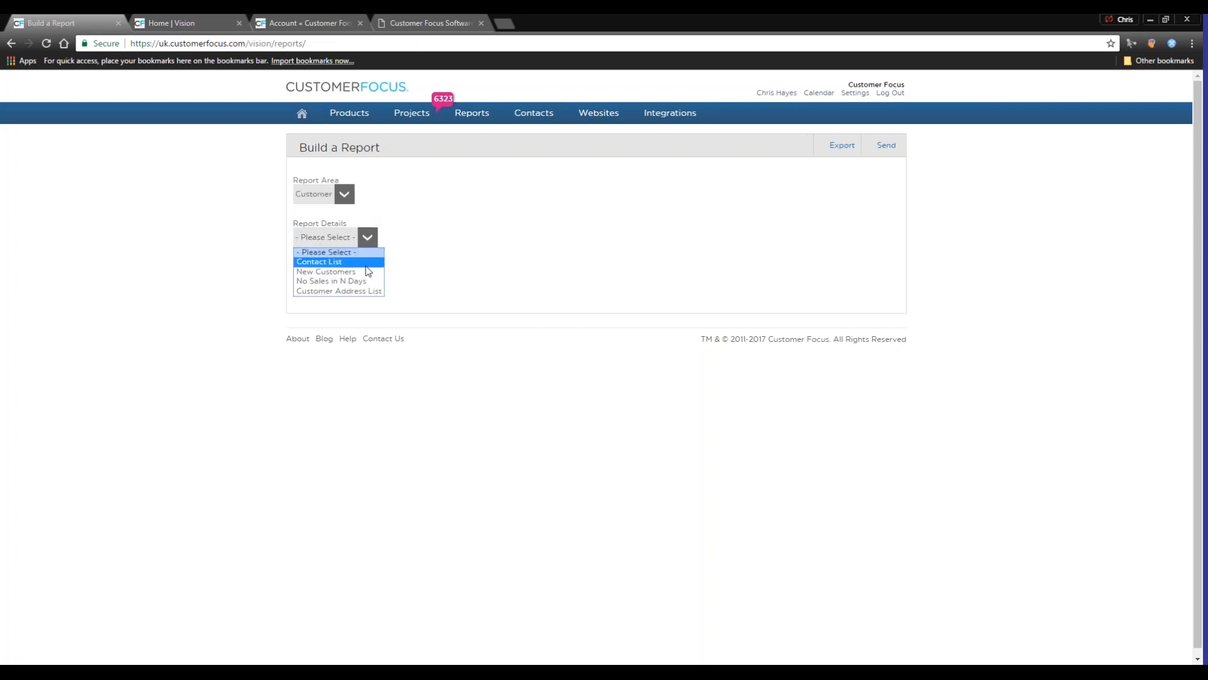
pyautogui.click(360, 273)
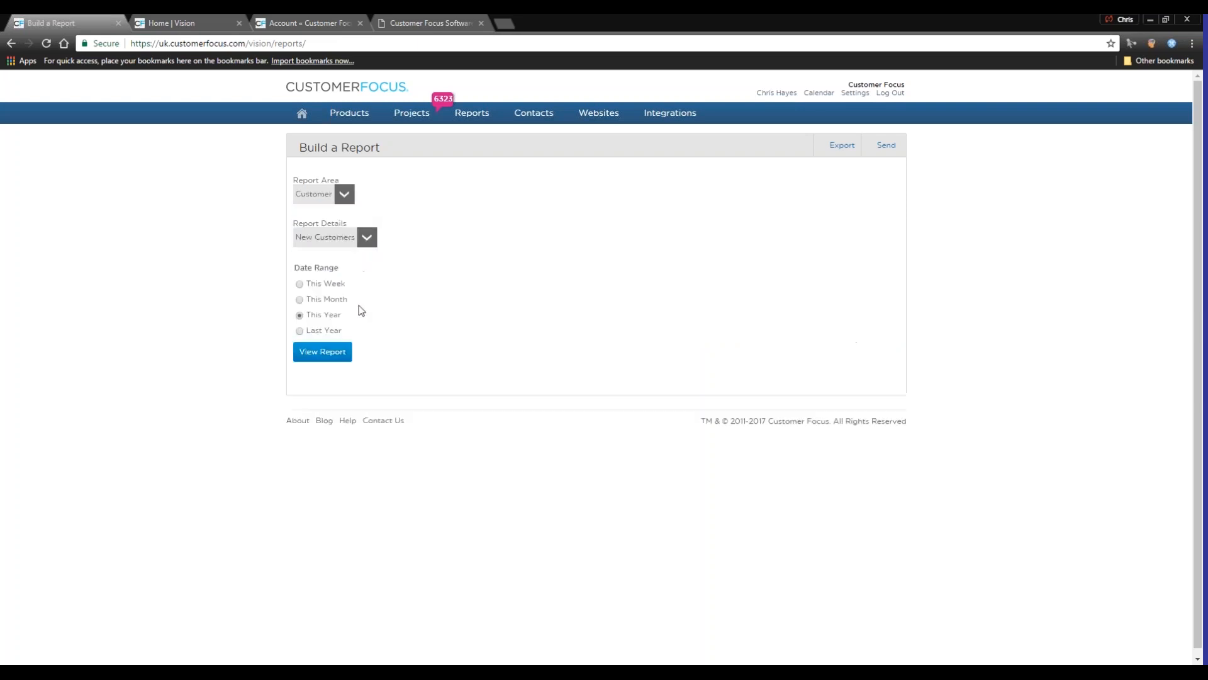
pyautogui.click(300, 331)
pyautogui.click(323, 354)
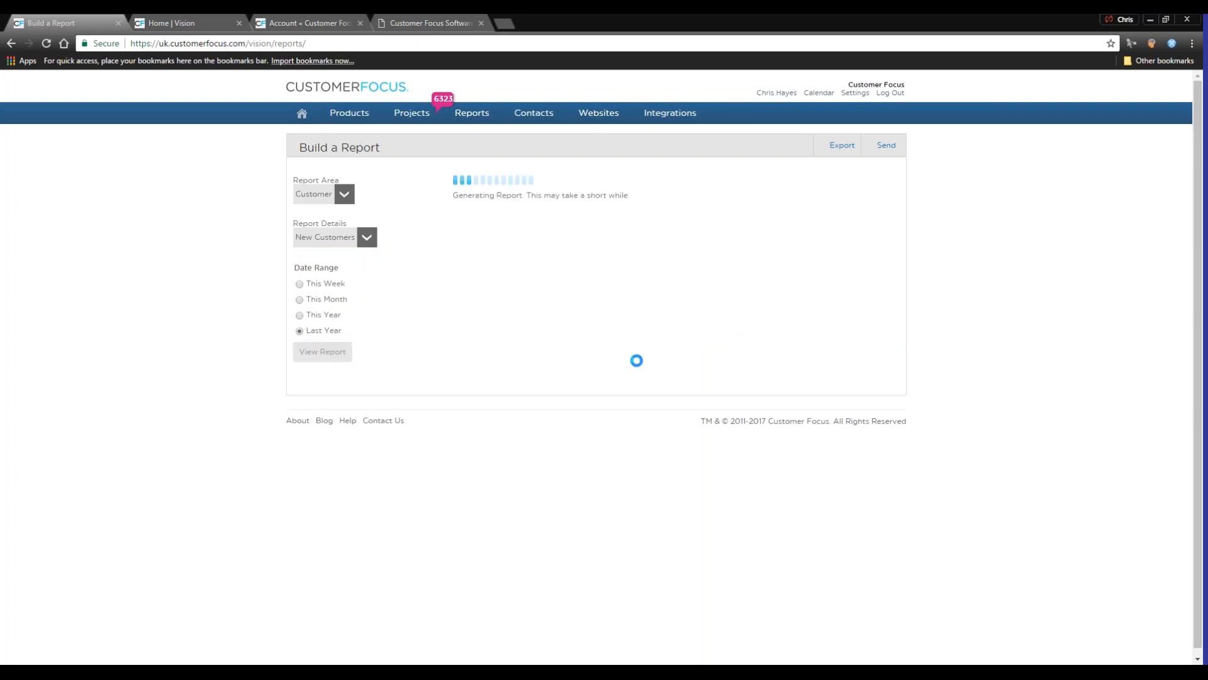
# Check the available export formats for the new customers report and cancel the export
pyautogui.moveTo(846, 212); pyautogui.dragTo(813, 165)
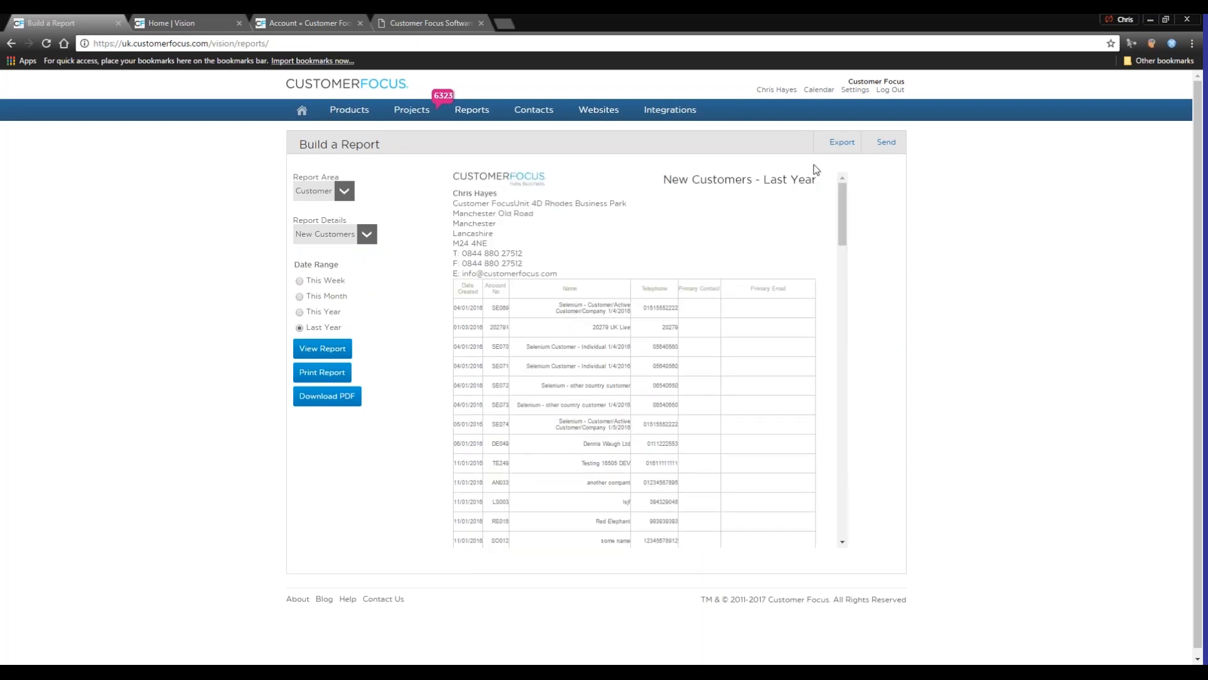
pyautogui.click(843, 149)
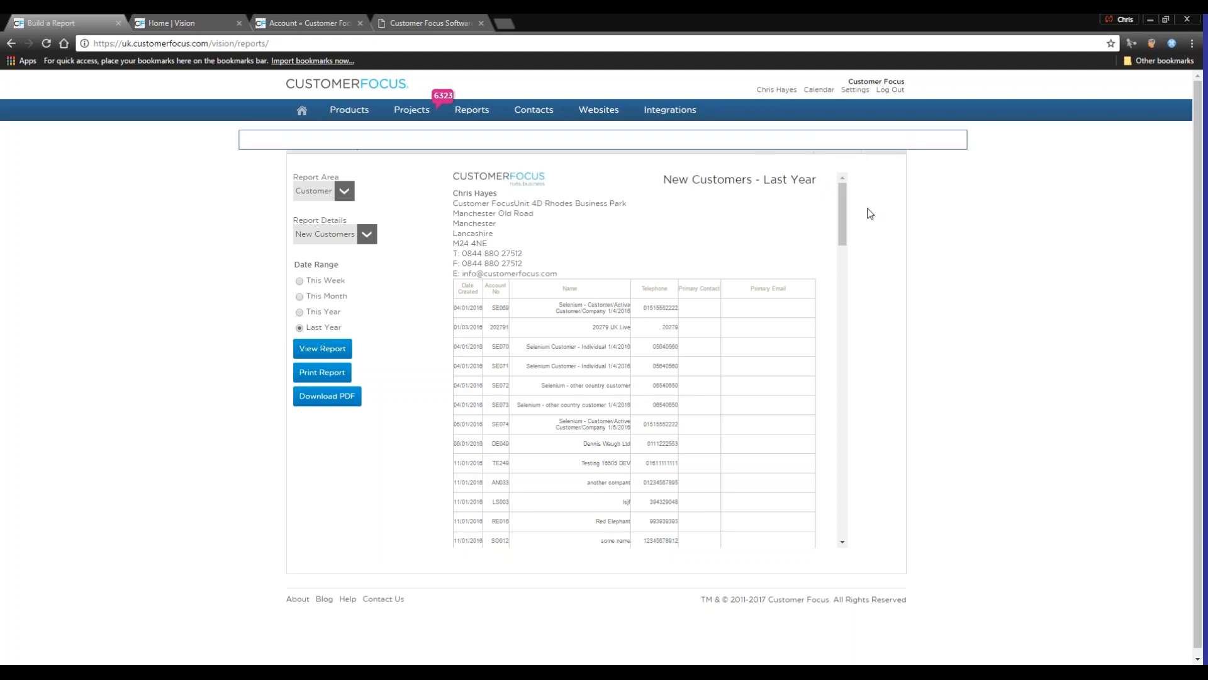
pyautogui.click(562, 202)
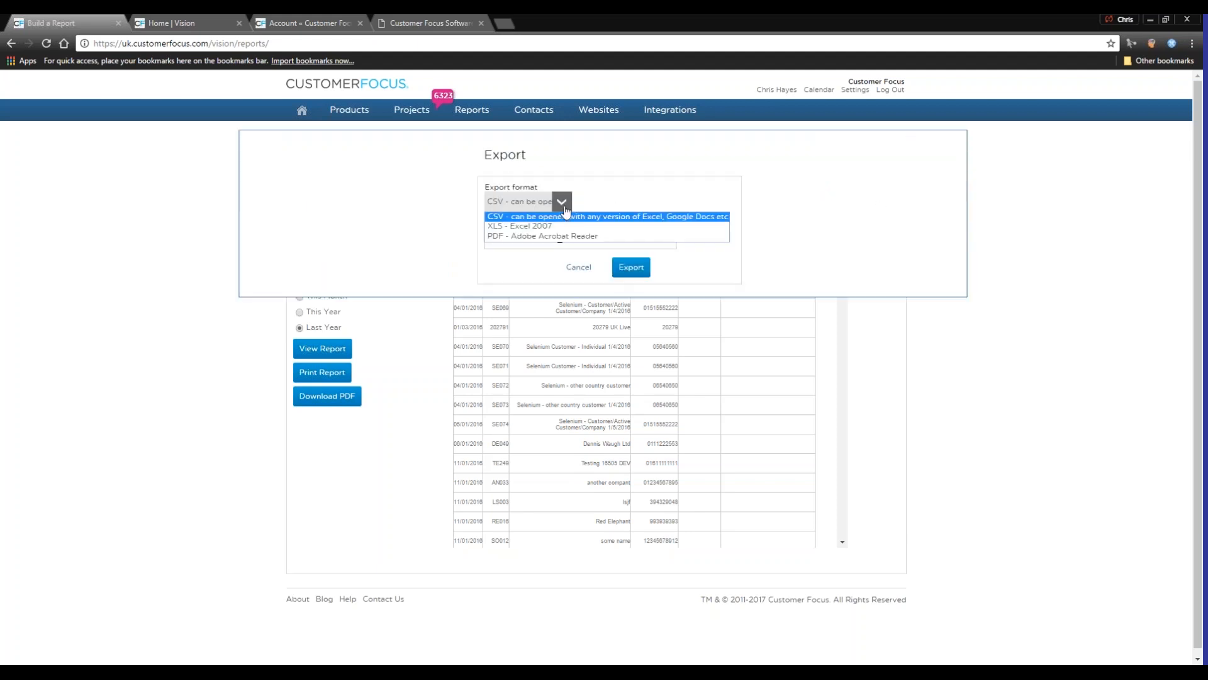
pyautogui.click(732, 178)
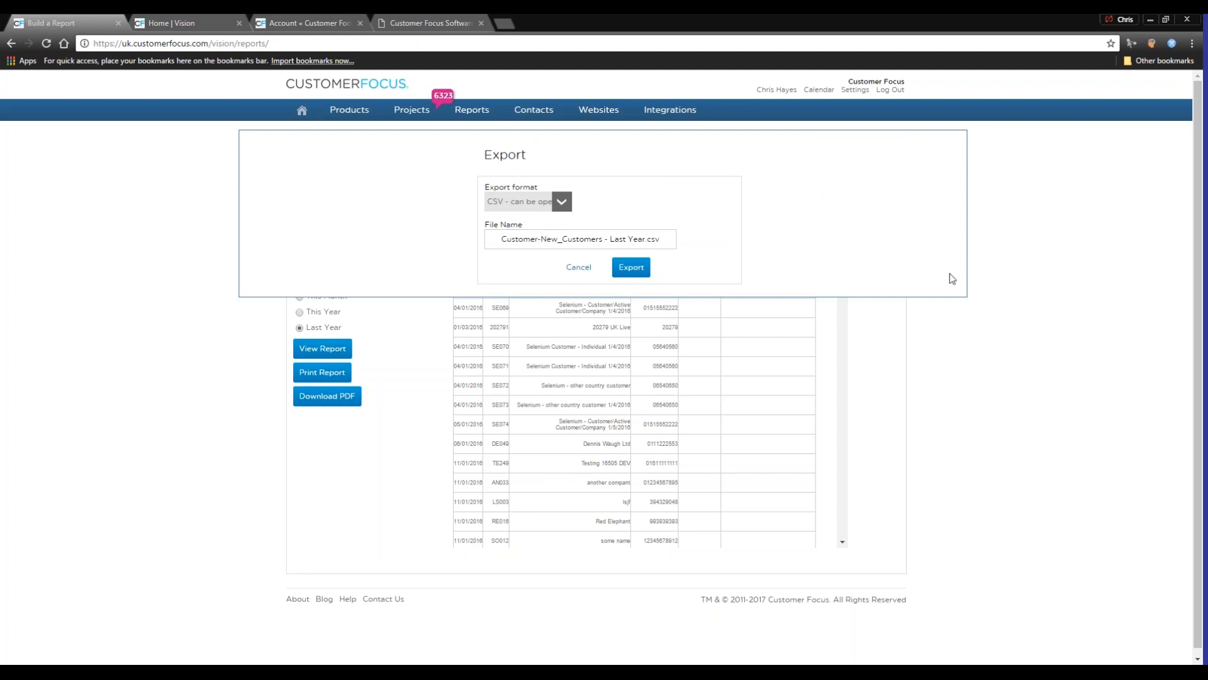
pyautogui.click(569, 270)
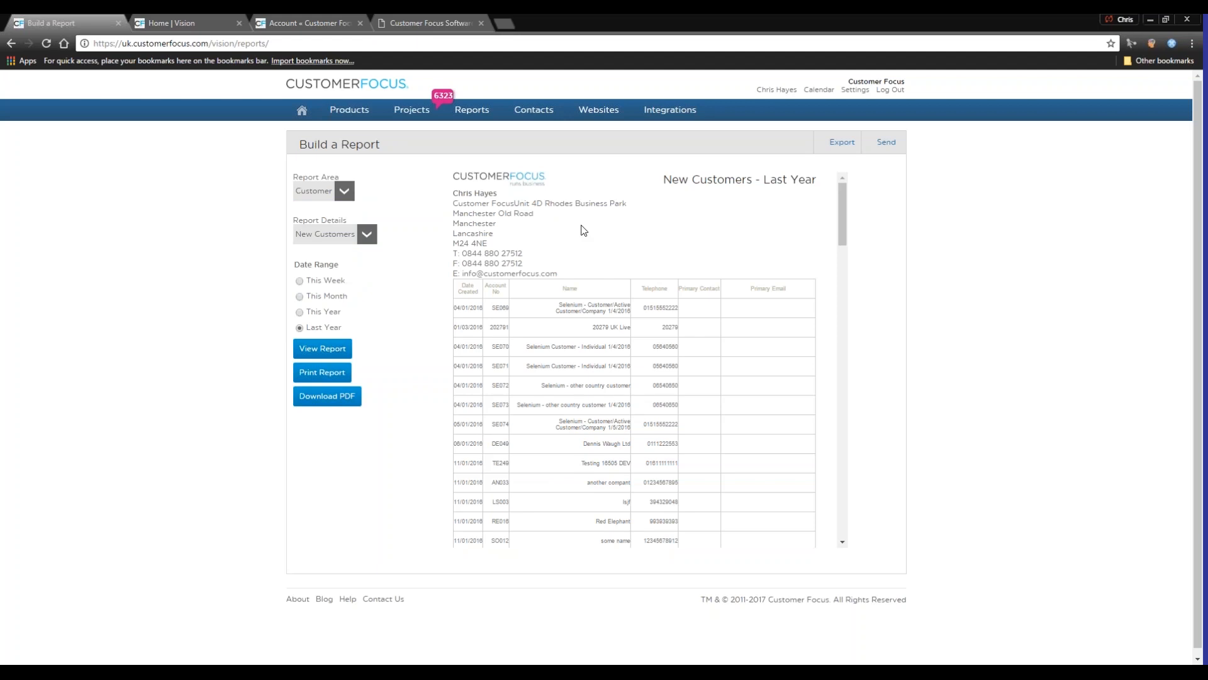
# View the suppliers overview and open the page for importing customers
pyautogui.moveTo(529, 113)
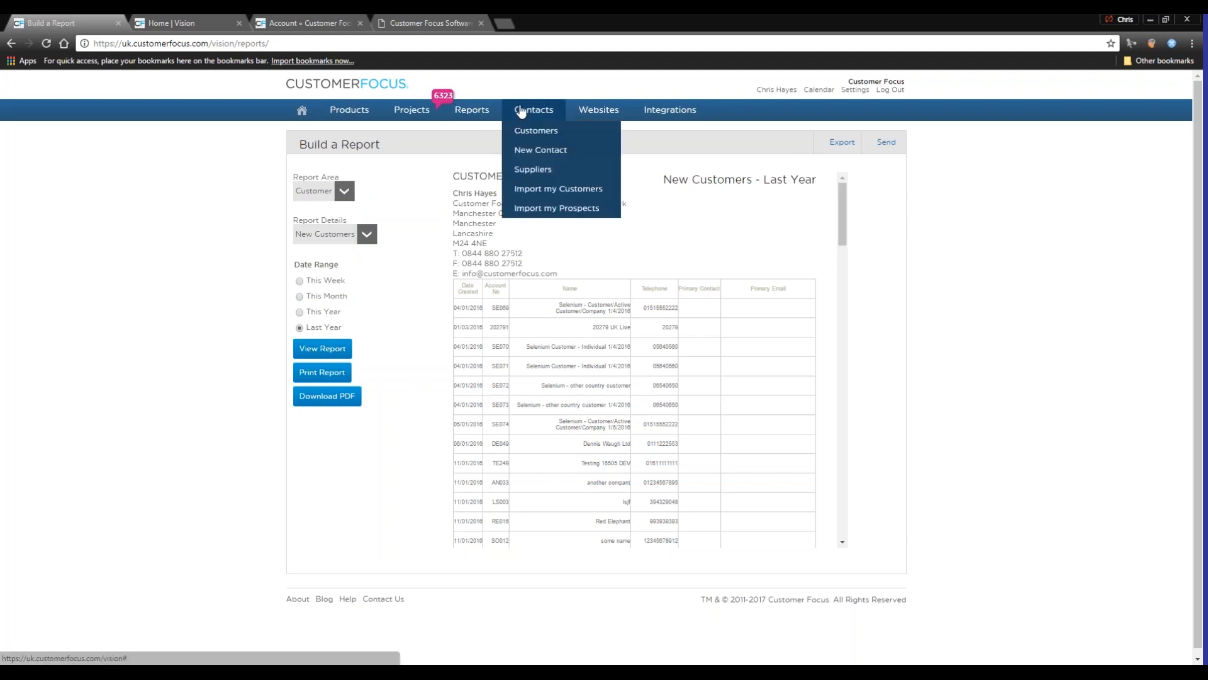
pyautogui.click(541, 171)
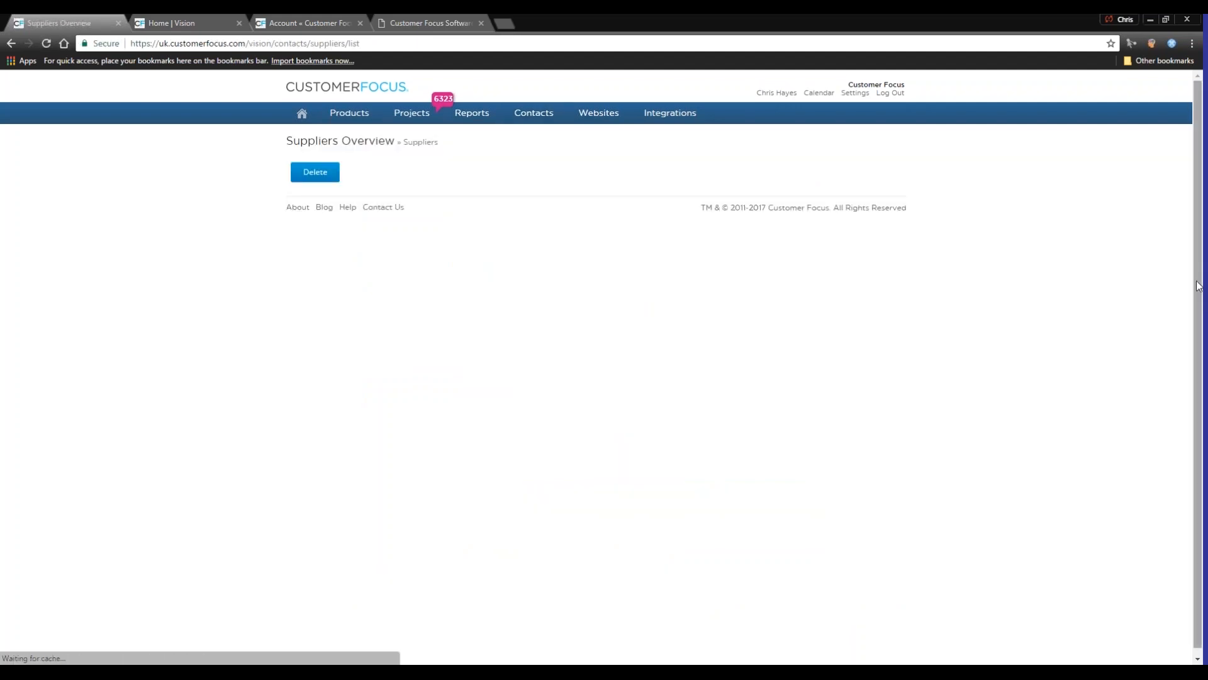
pyautogui.click(578, 213)
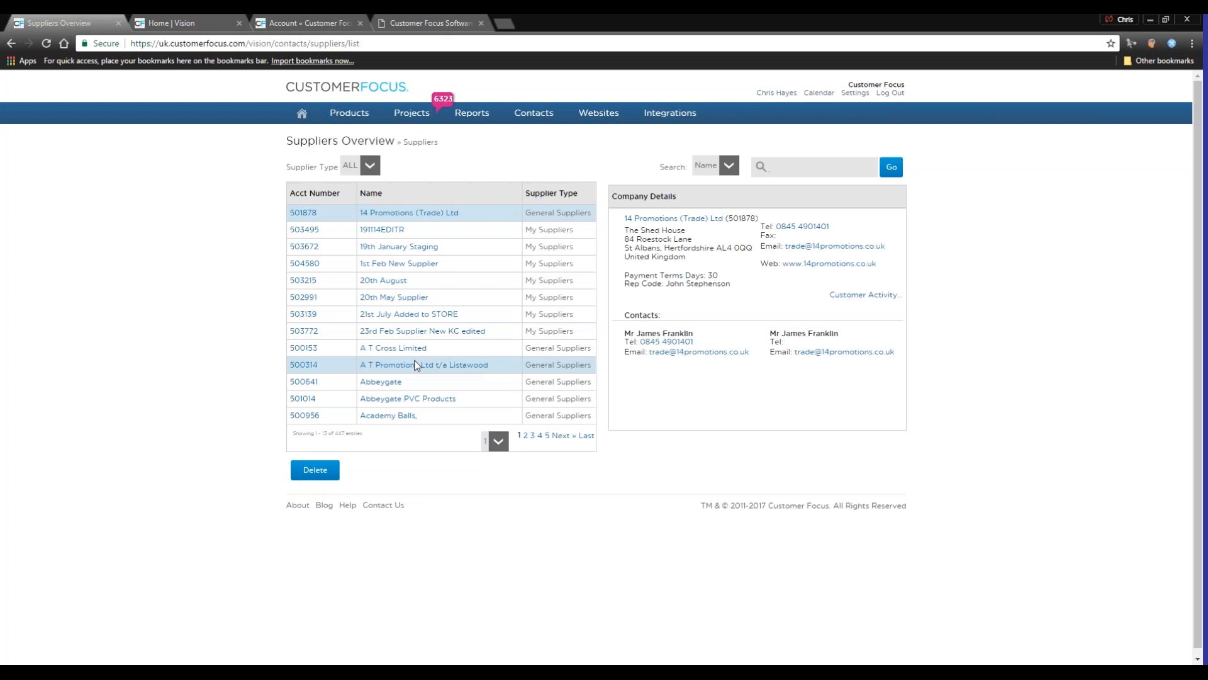
pyautogui.moveTo(529, 117)
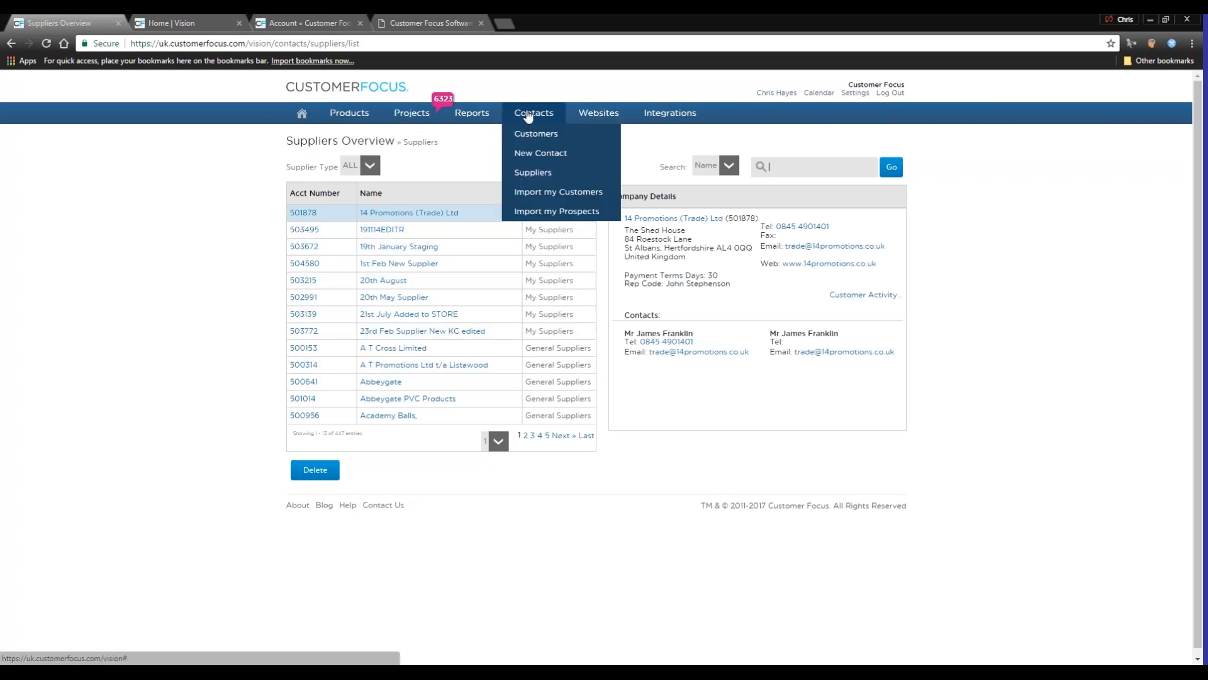
pyautogui.click(556, 192)
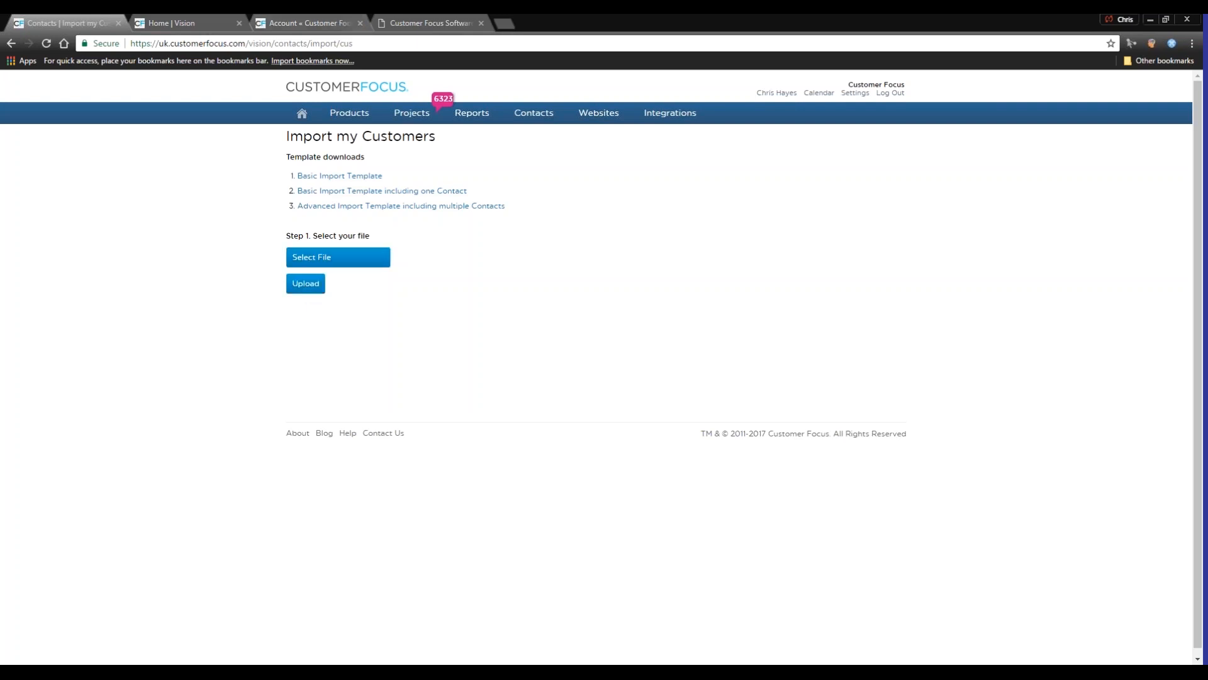
pyautogui.moveTo(621, 117)
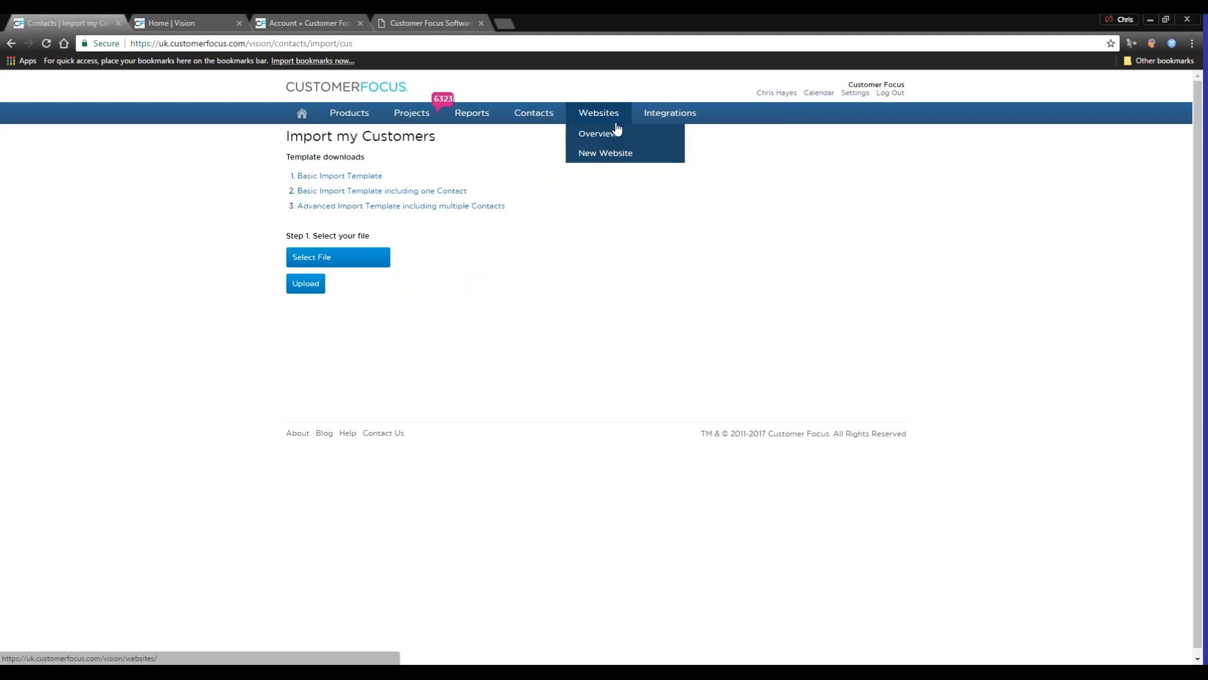
pyautogui.moveTo(670, 116)
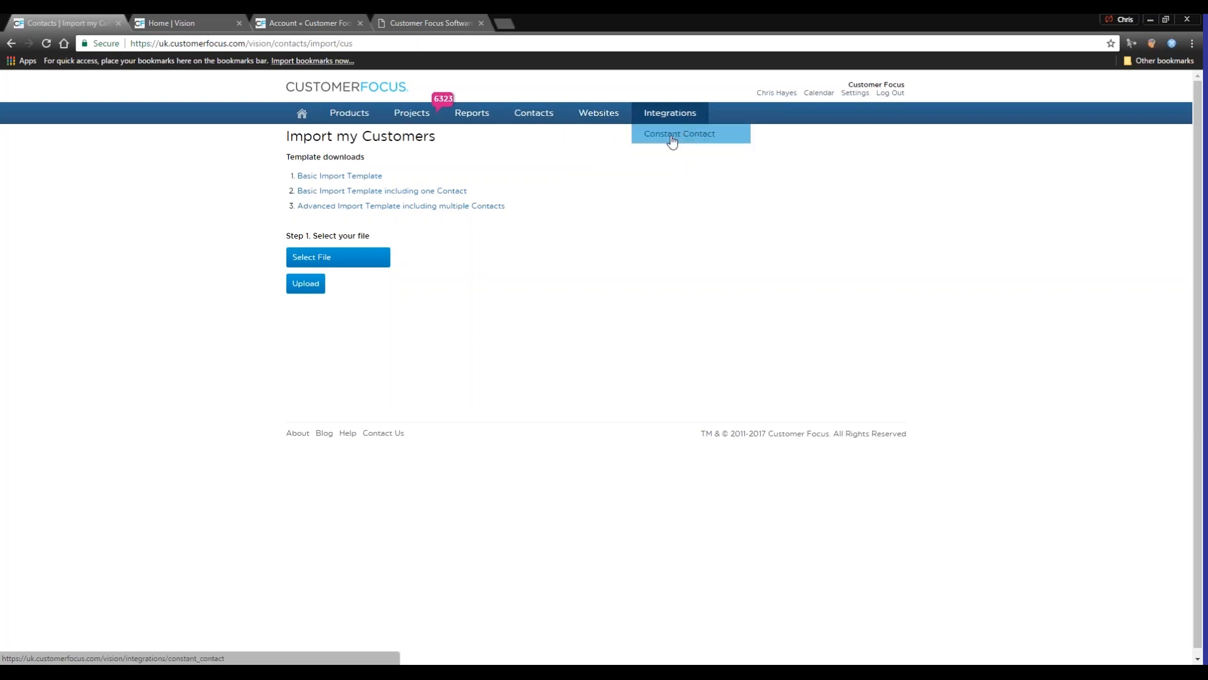